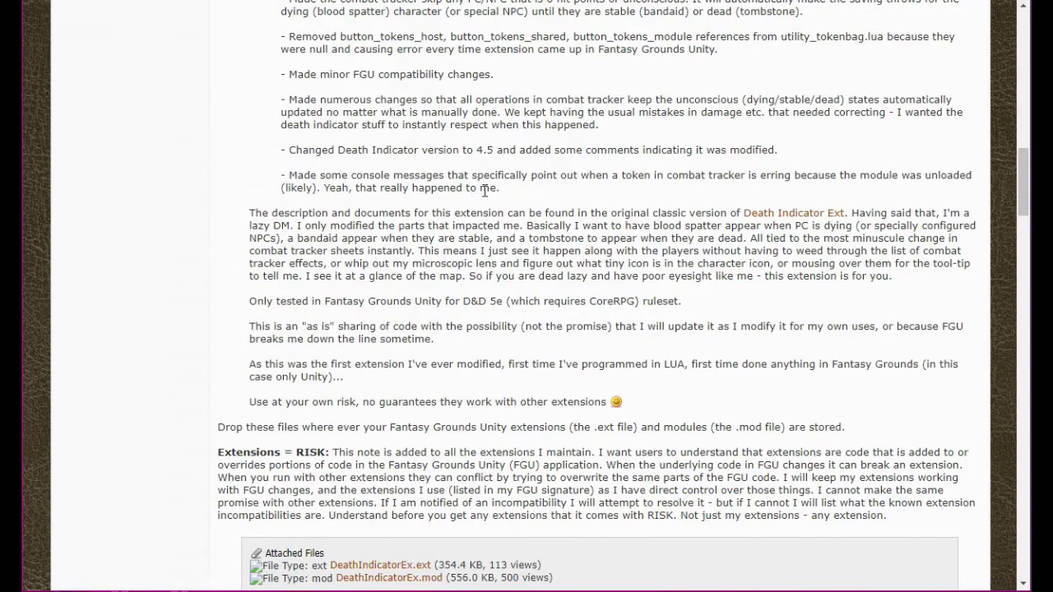
# Read through the version history and extension notes in the first Death Indicator Ex forum post.
pyautogui.scroll(10, 521, 218)
pyautogui.scroll(-5, 521, 222)
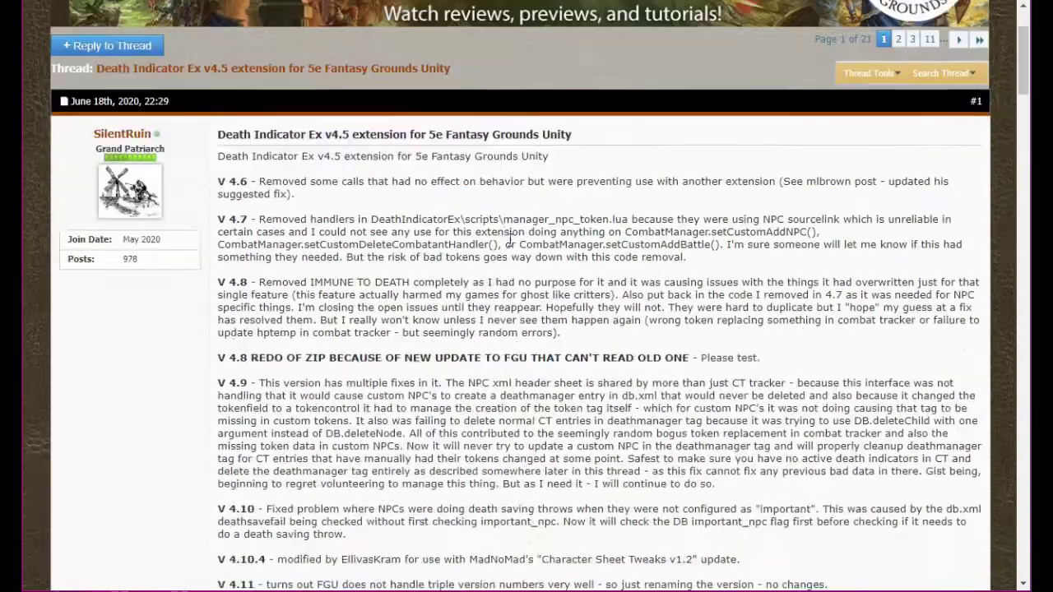
pyautogui.scroll(2, 275, 63)
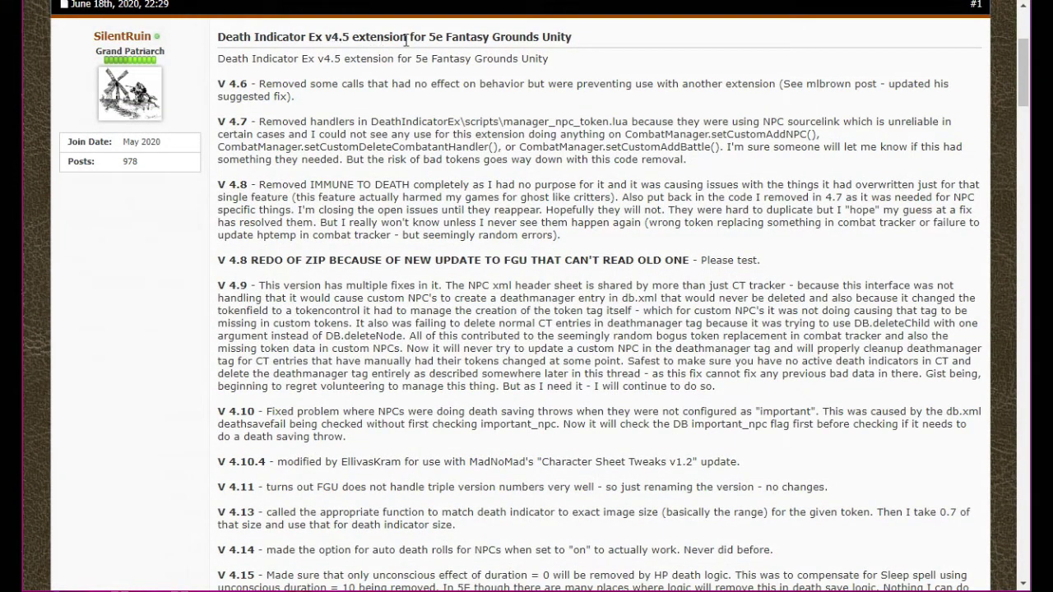
pyautogui.scroll(-4, 333, 138)
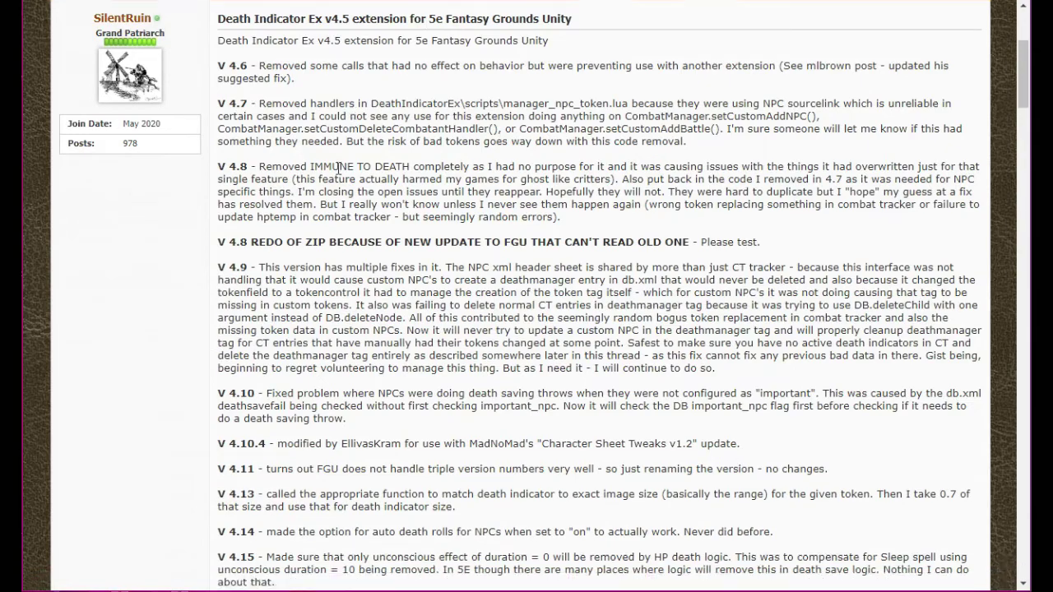
pyautogui.scroll(-1, 307, 238)
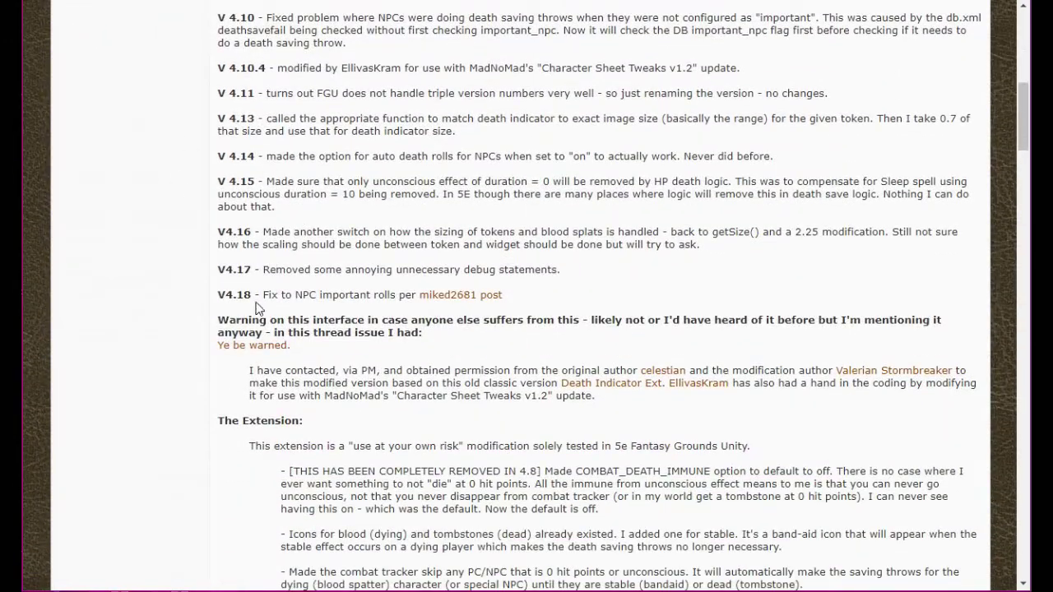
pyautogui.scroll(6, 337, 288)
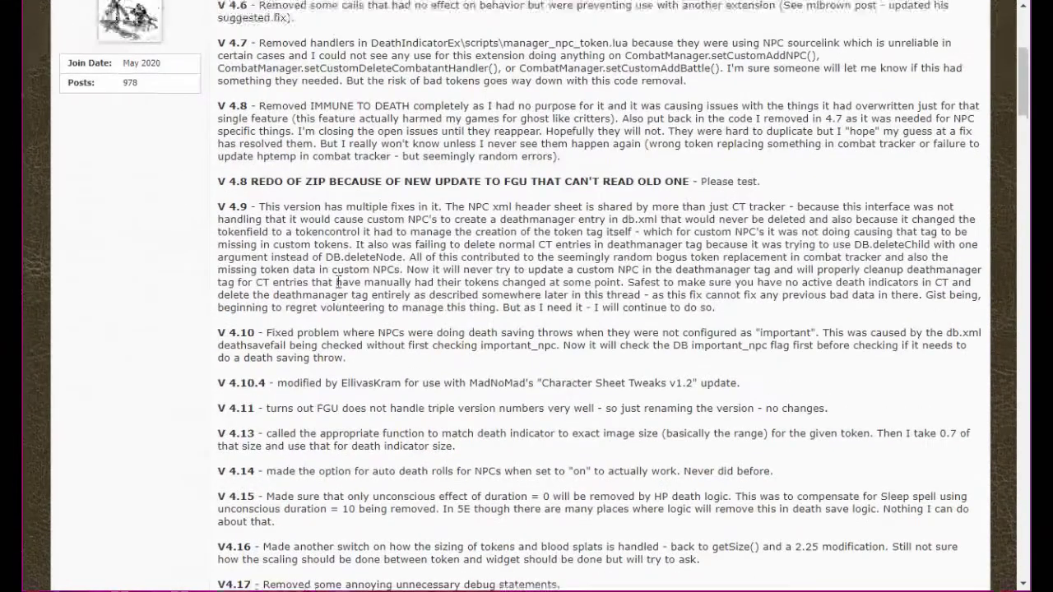
pyautogui.scroll(-6, 338, 282)
pyautogui.scroll(-10, 337, 282)
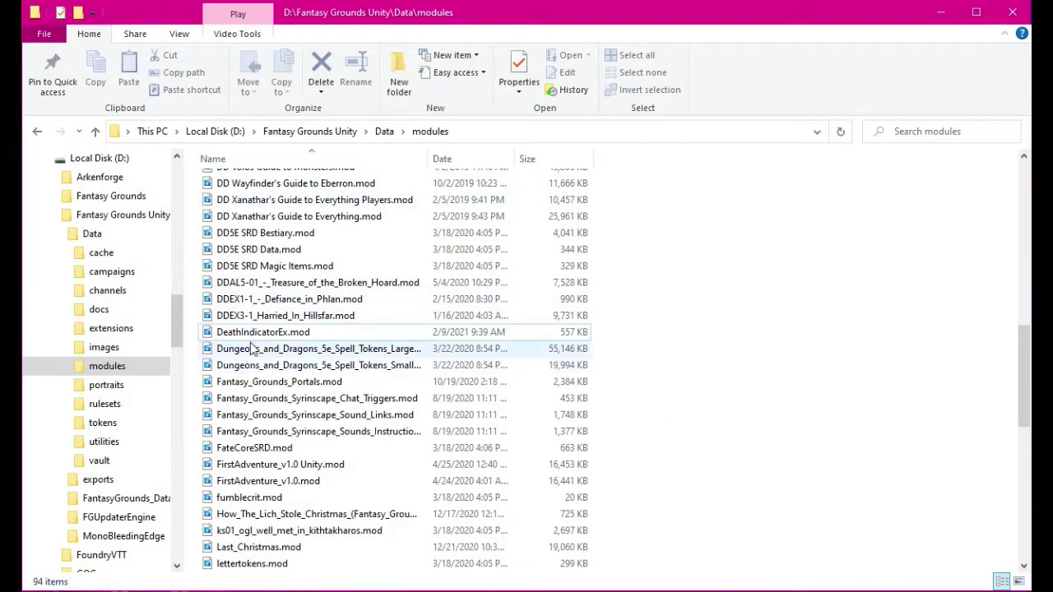
# Rename DeathIndicatorEx.mod in the modules folder to DeathIndicatorEx.zip and accept the file extension change.
pyautogui.click(294, 334)
pyautogui.click(293, 337)
pyautogui.moveTo(290, 332); pyautogui.dragTo(322, 332)
pyautogui.write('zip')
pyautogui.press('Return')
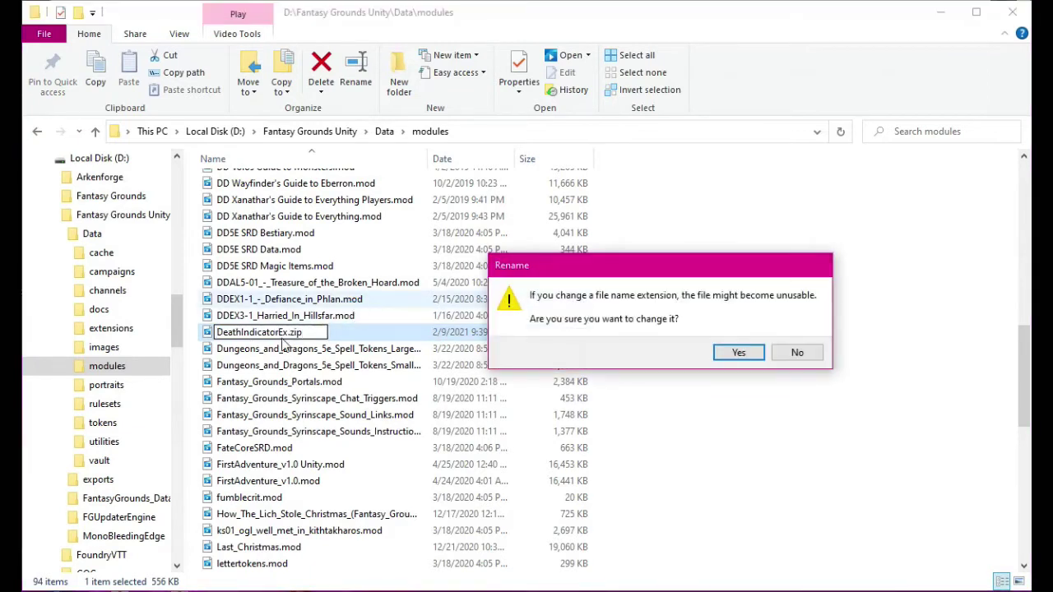
pyautogui.click(739, 353)
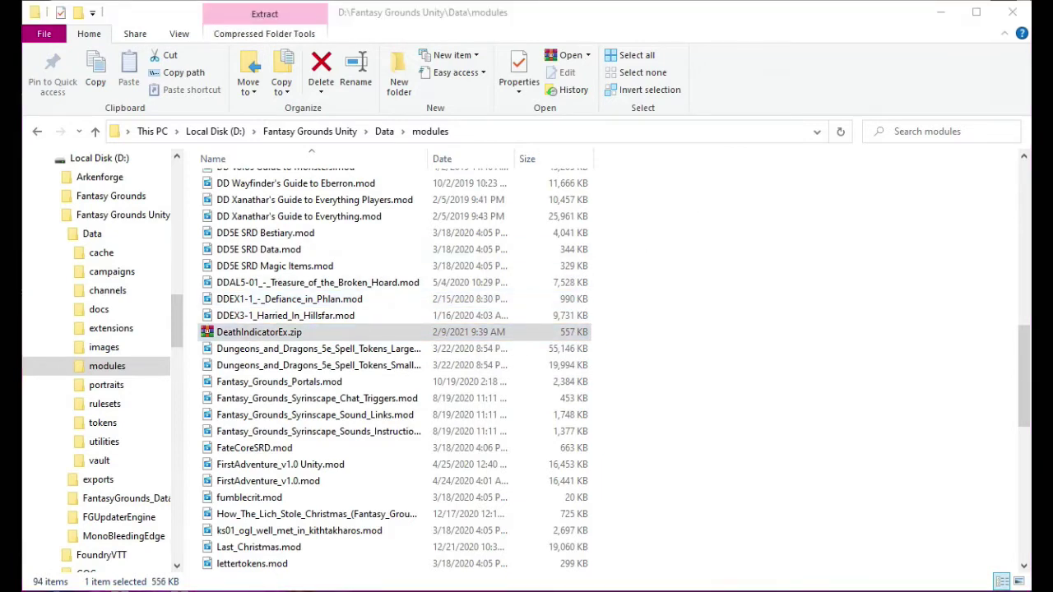
# Inspect the token images inside the tokens folder of the DeathIndicatorEx.zip archive and close the archive.
pyautogui.moveTo(587, 168); pyautogui.dragTo(430, 144)
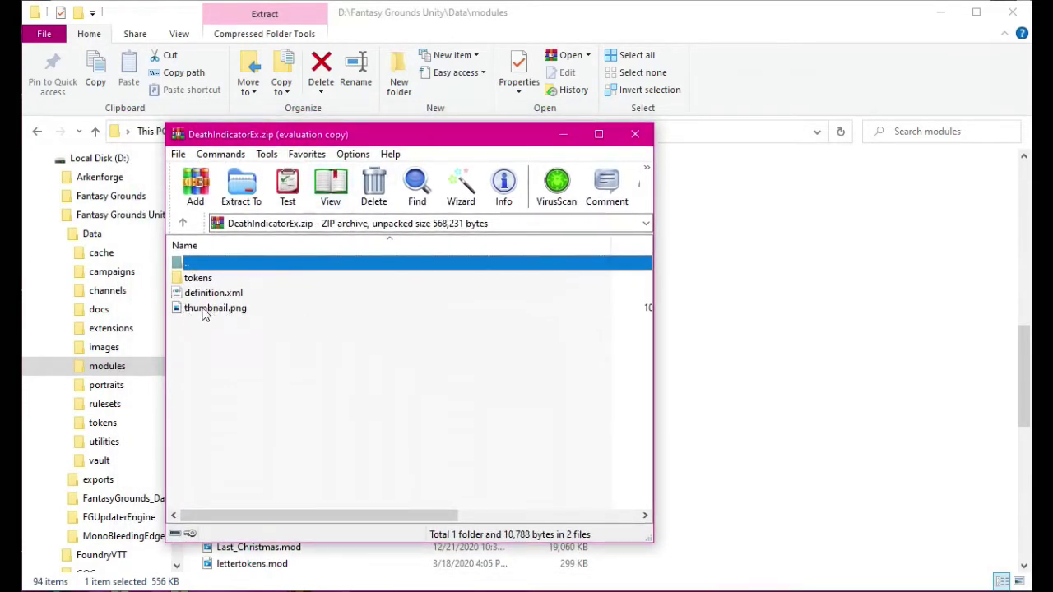
pyautogui.doubleClick(197, 280)
pyautogui.scroll(-5, 234, 338)
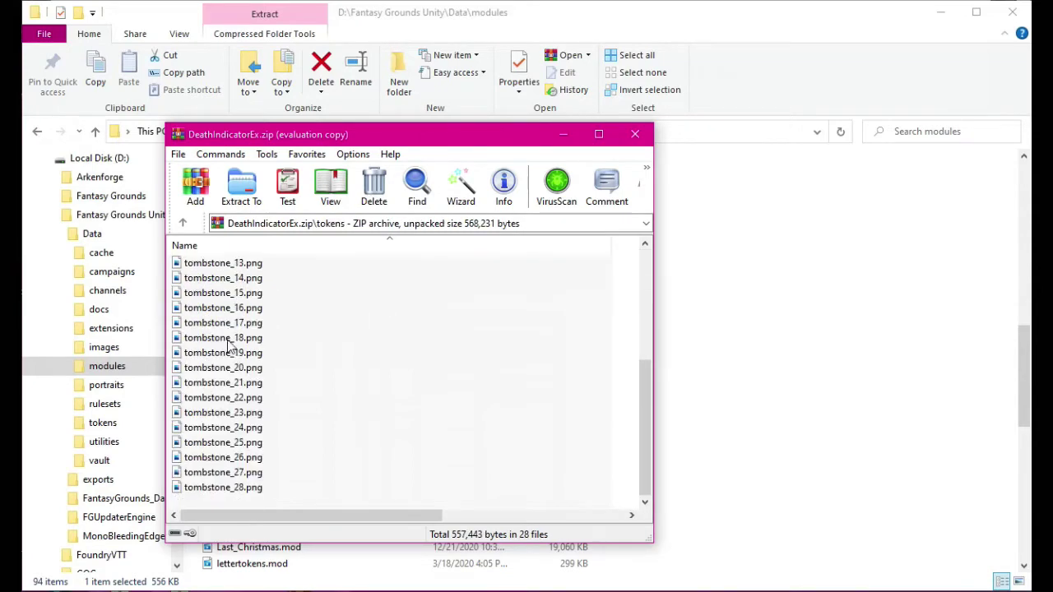
pyautogui.click(635, 136)
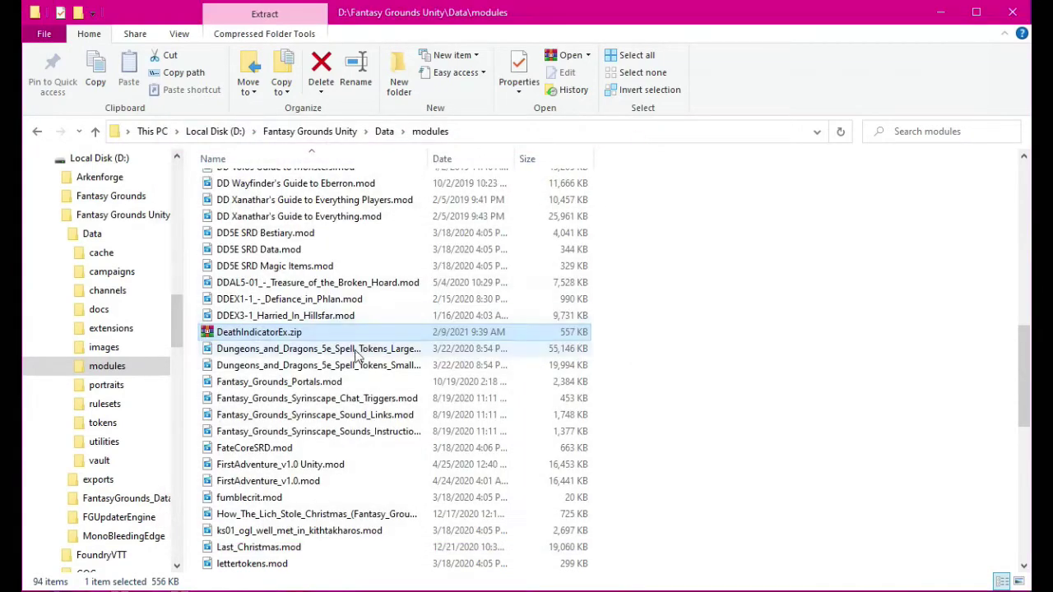
# Rename DeathIndicatorEx.zip back to DeathIndicatorEx.mod and accept the file extension change.
pyautogui.click(294, 332)
pyautogui.moveTo(290, 332); pyautogui.dragTo(321, 333)
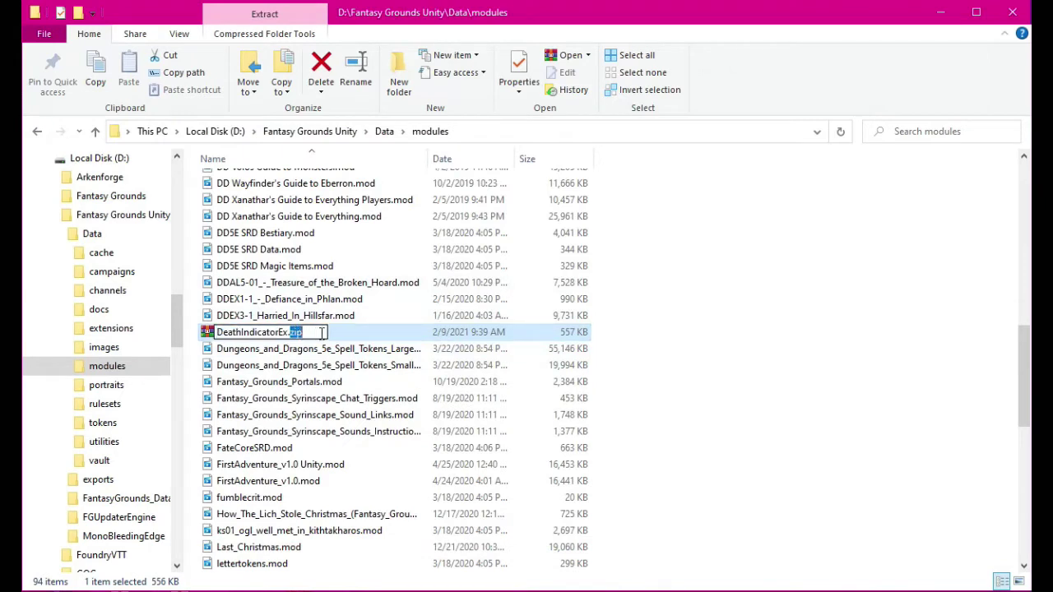
pyautogui.write('mod')
pyautogui.click(693, 391)
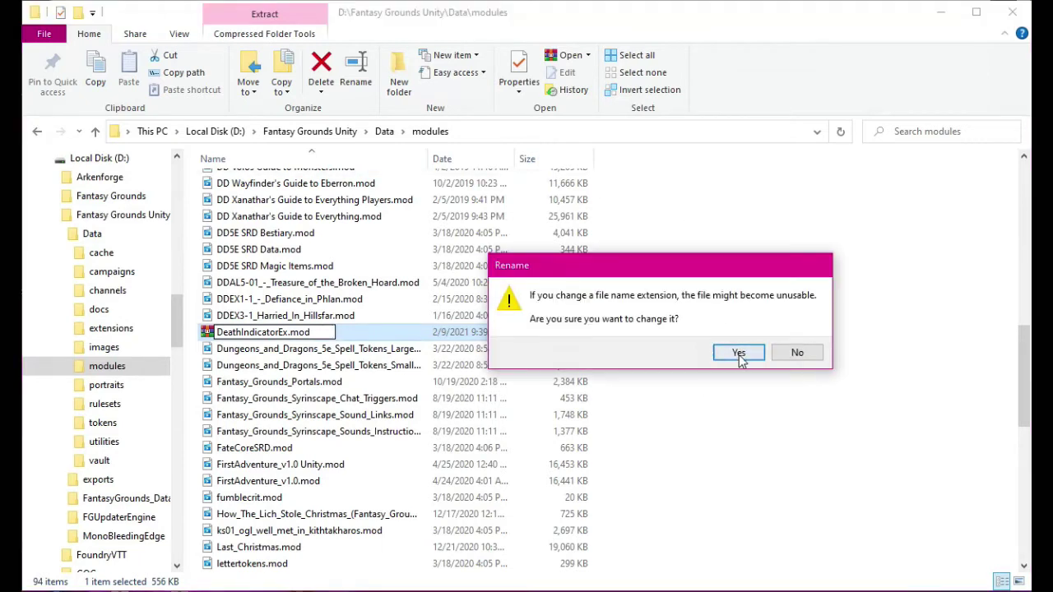
pyautogui.click(739, 353)
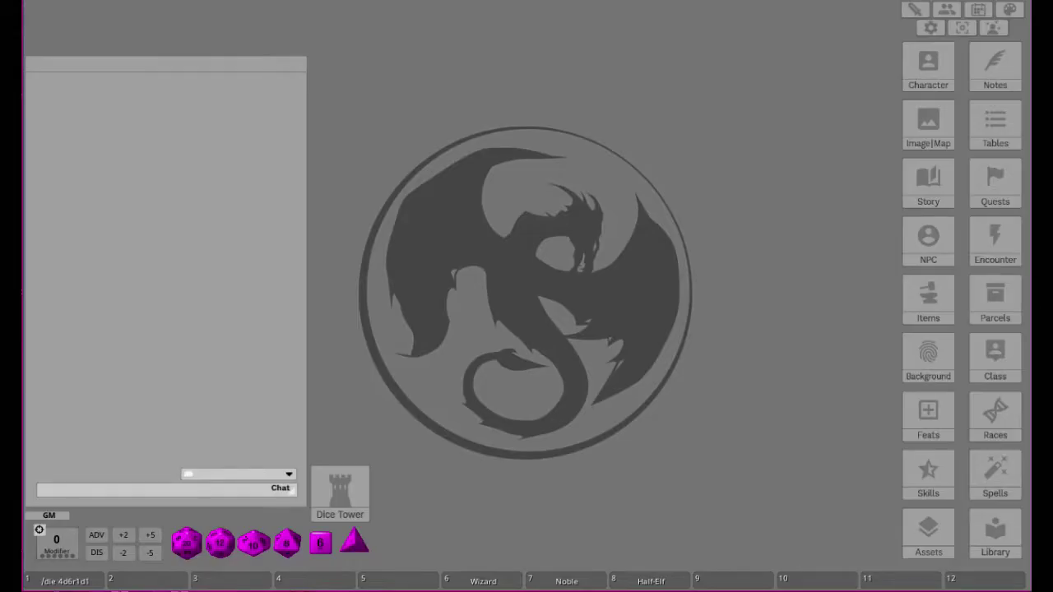
# Switch to Fantasy Grounds Unity, search the library's data modules by name for "death", and close the module list.
pyautogui.click(997, 531)
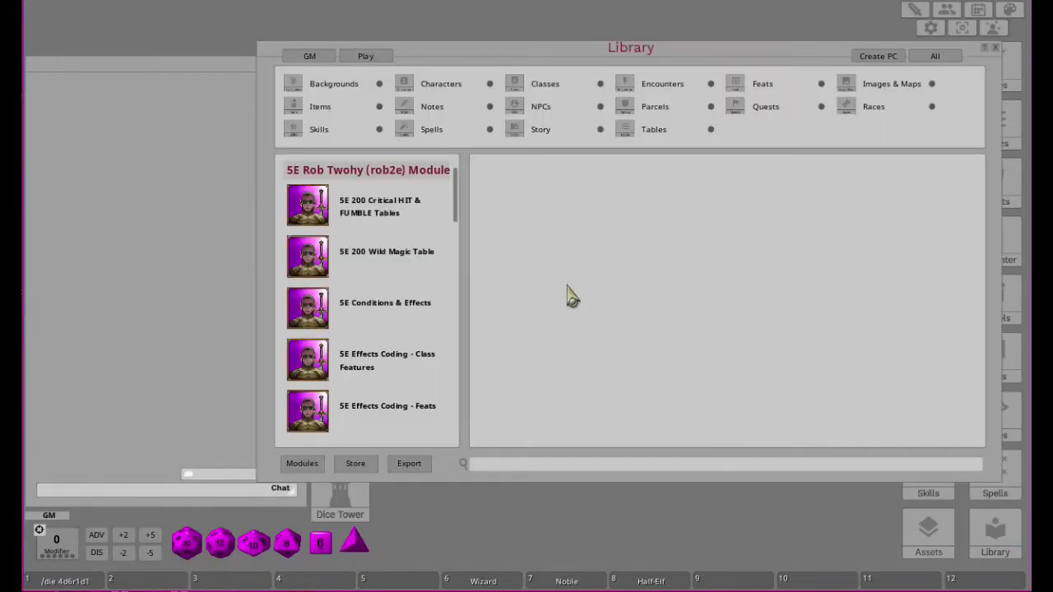
pyautogui.click(303, 463)
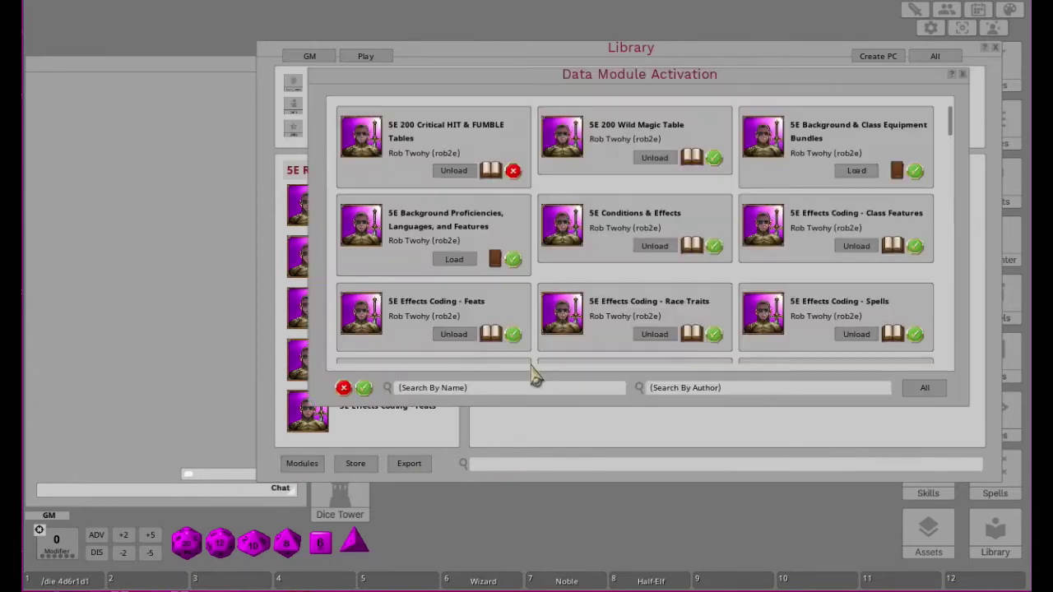
pyautogui.click(494, 388)
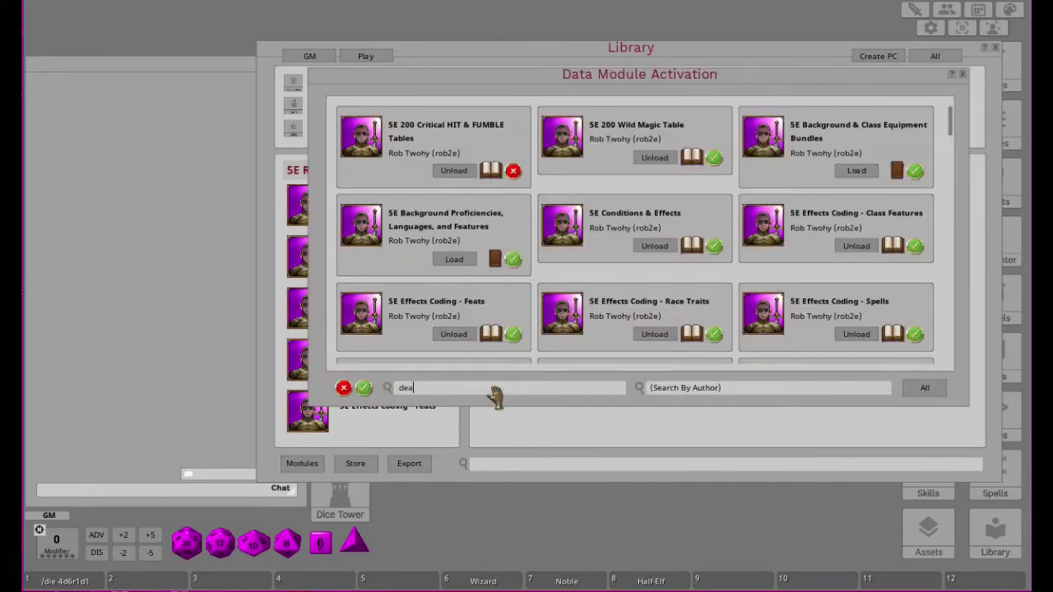
pyautogui.write('death')
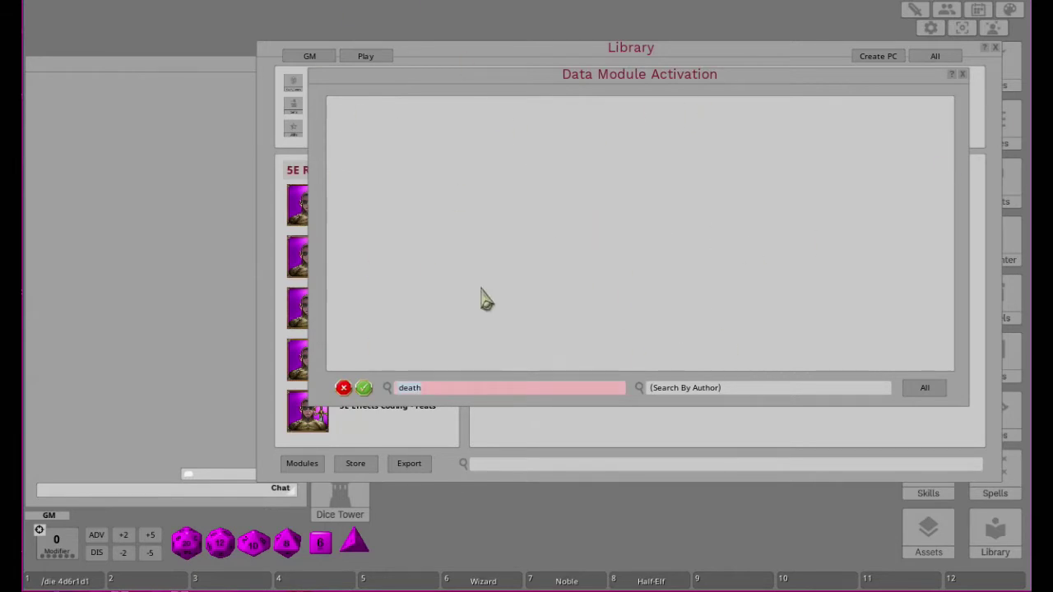
pyautogui.click(963, 75)
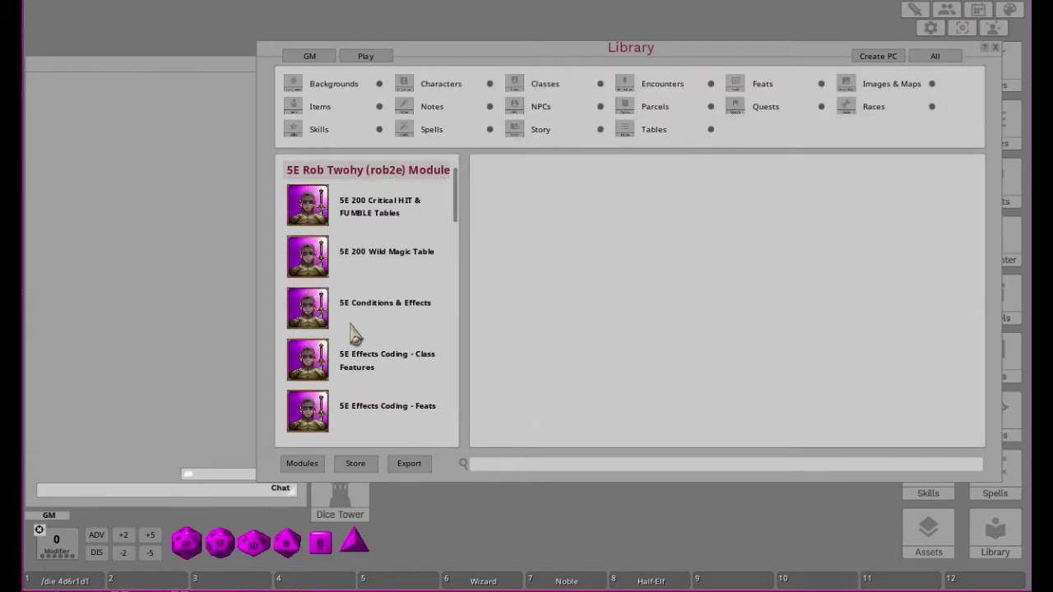
# Find the Death Indicator Tokens bag in the token assets, view its tombstone tokens, and close the assets and library.
pyautogui.click(929, 539)
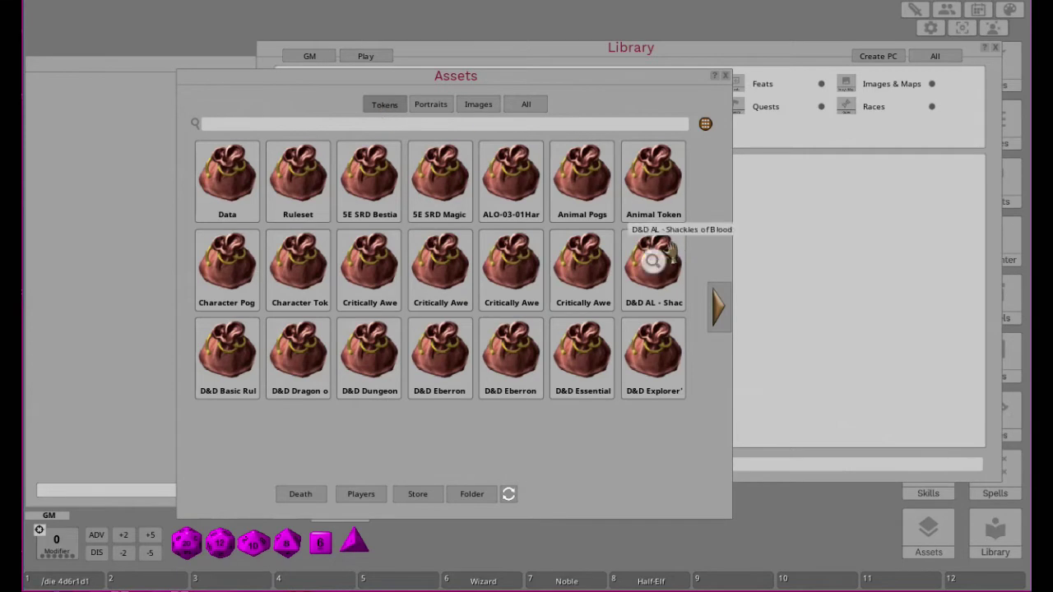
pyautogui.click(721, 311)
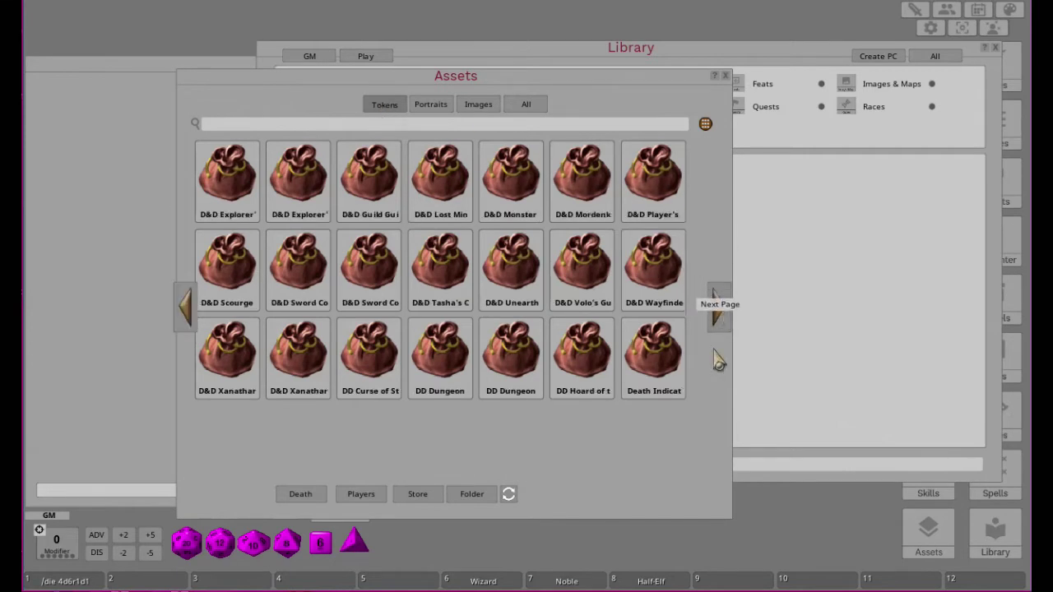
pyautogui.click(656, 355)
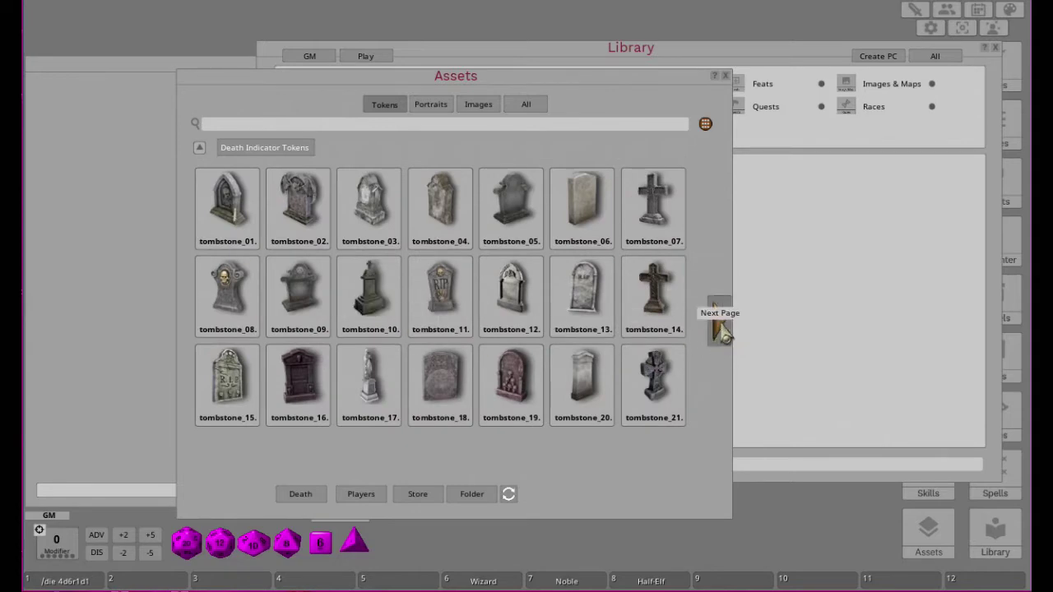
pyautogui.click(722, 325)
pyautogui.click(188, 321)
pyautogui.click(725, 76)
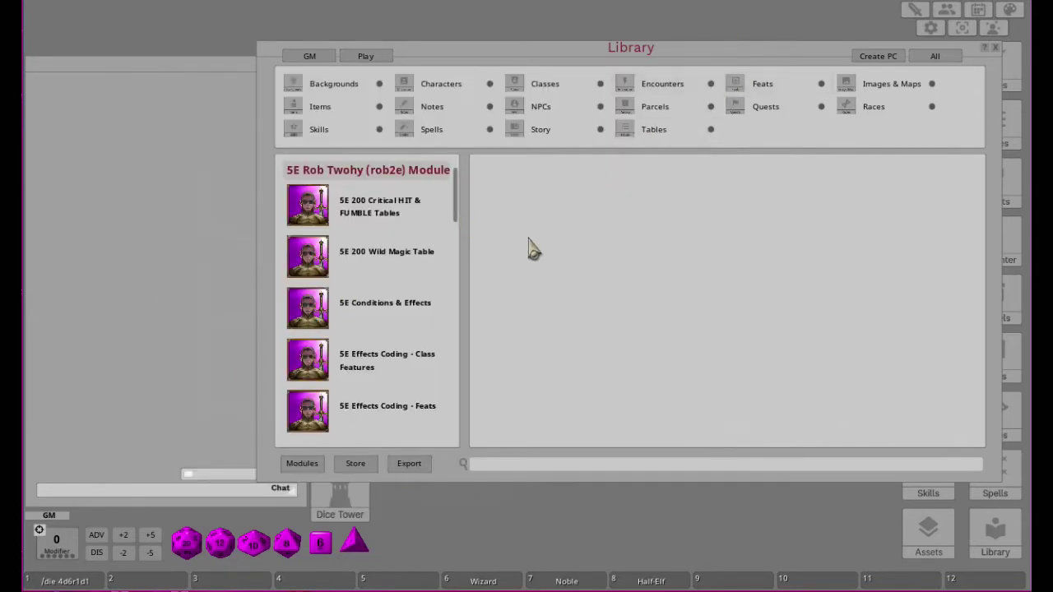
pyautogui.click(996, 47)
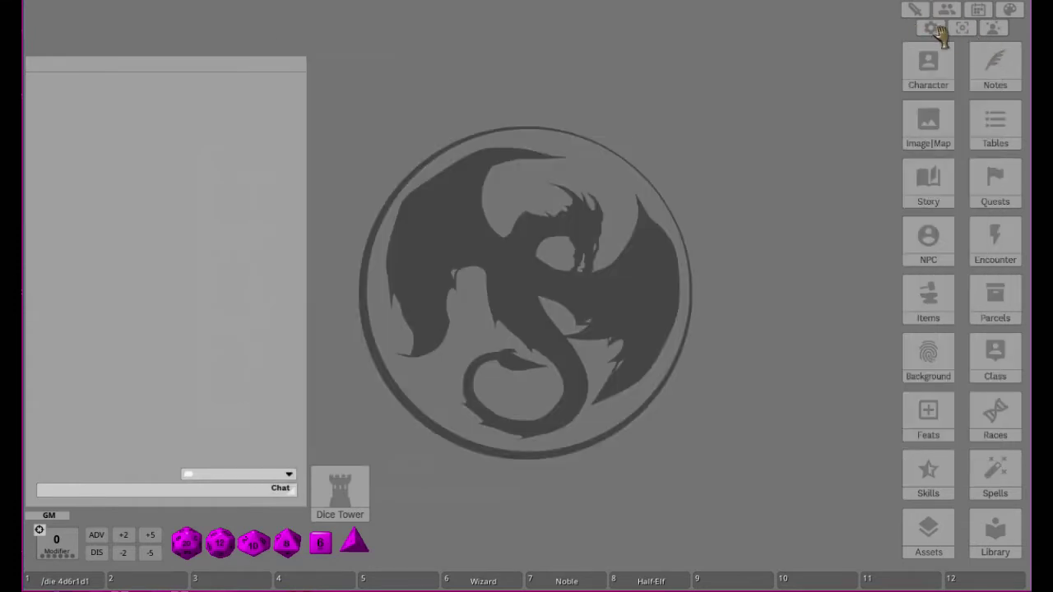
# Open the game options and review the Death Indicators (GM) settings.
pyautogui.click(930, 30)
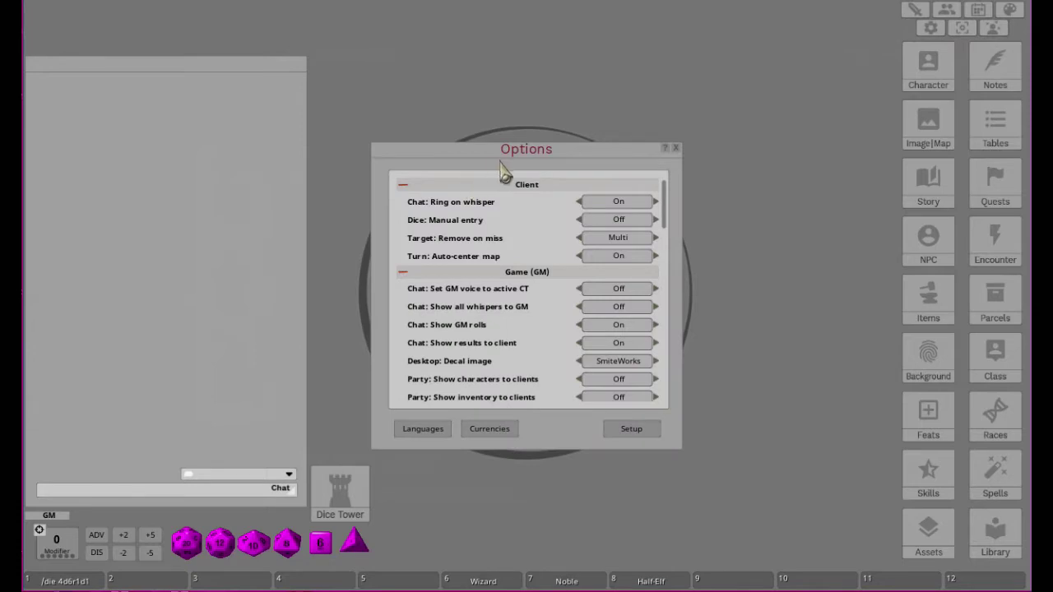
pyautogui.moveTo(490, 154); pyautogui.dragTo(840, 71)
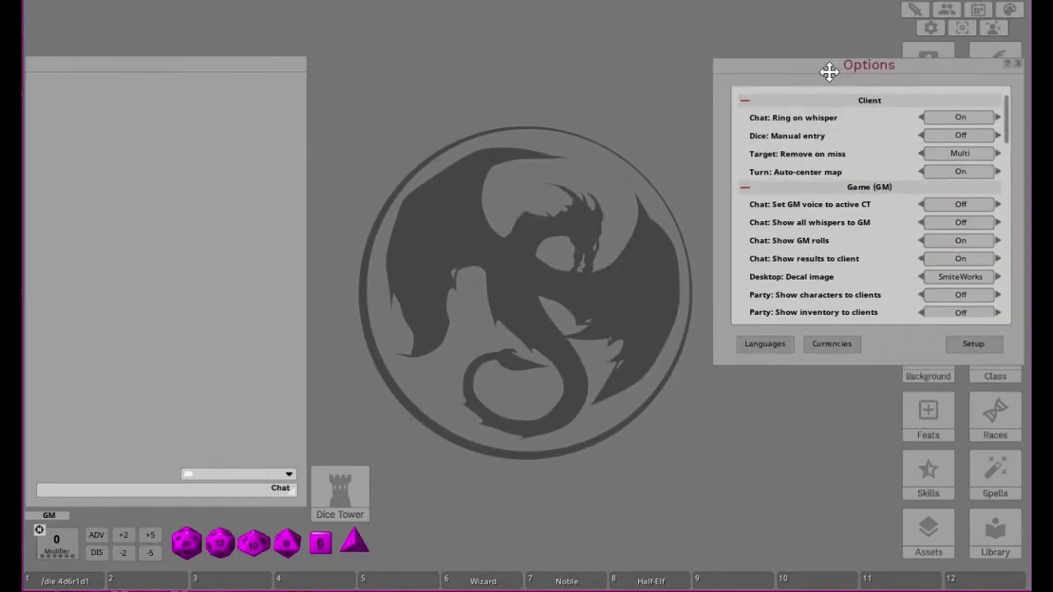
pyautogui.scroll(-15, 865, 181)
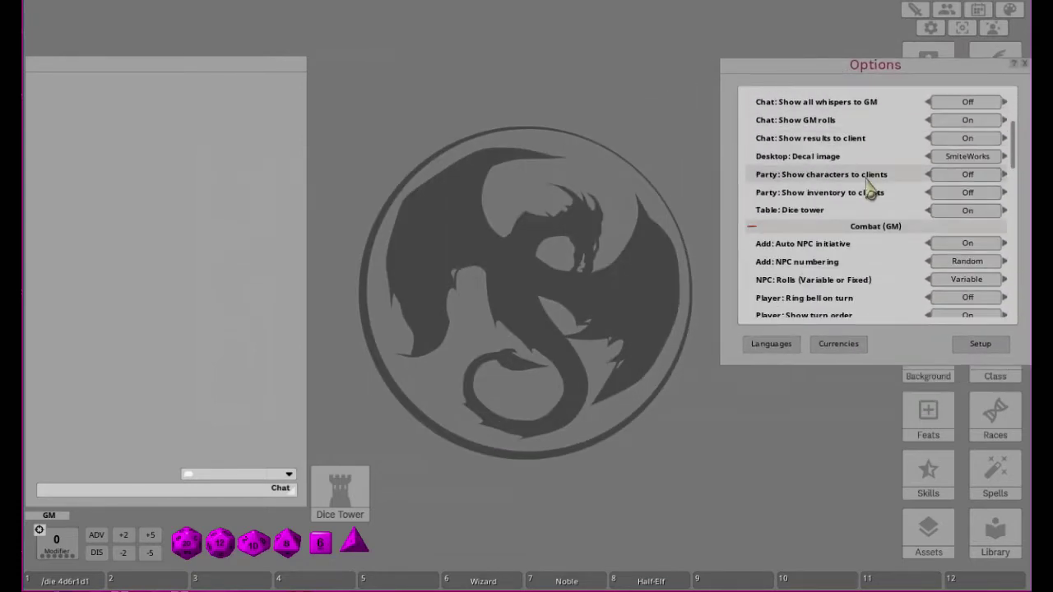
pyautogui.scroll(-10, 881, 212)
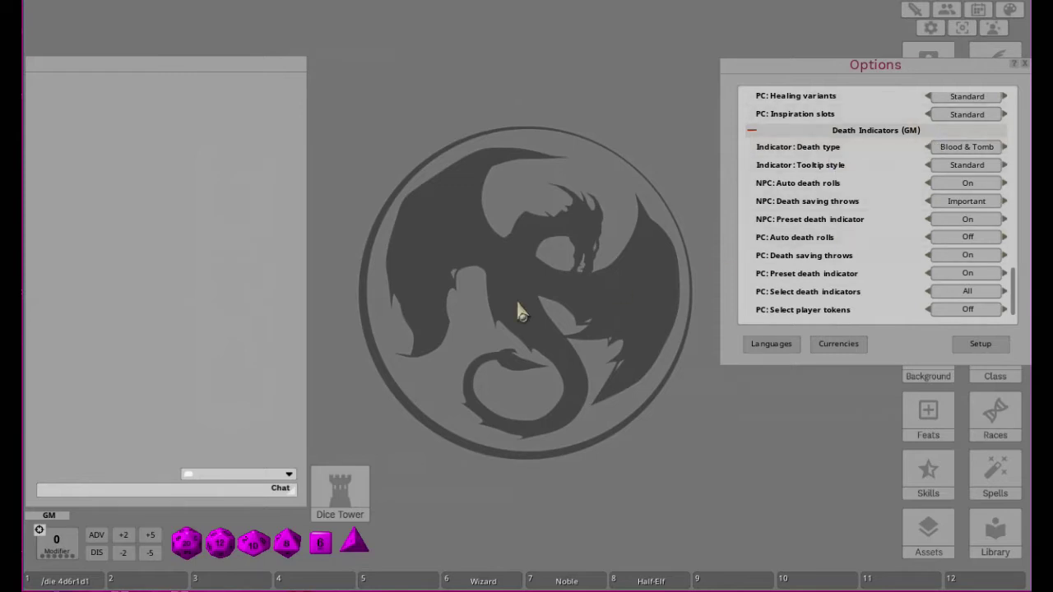
# Open the character sheet of Crystal, the level 2 cleric, close the character selection, and reposition the sheet near the screen's upper edge.
pyautogui.moveTo(930, 67); pyautogui.dragTo(930, 161)
pyautogui.click(934, 68)
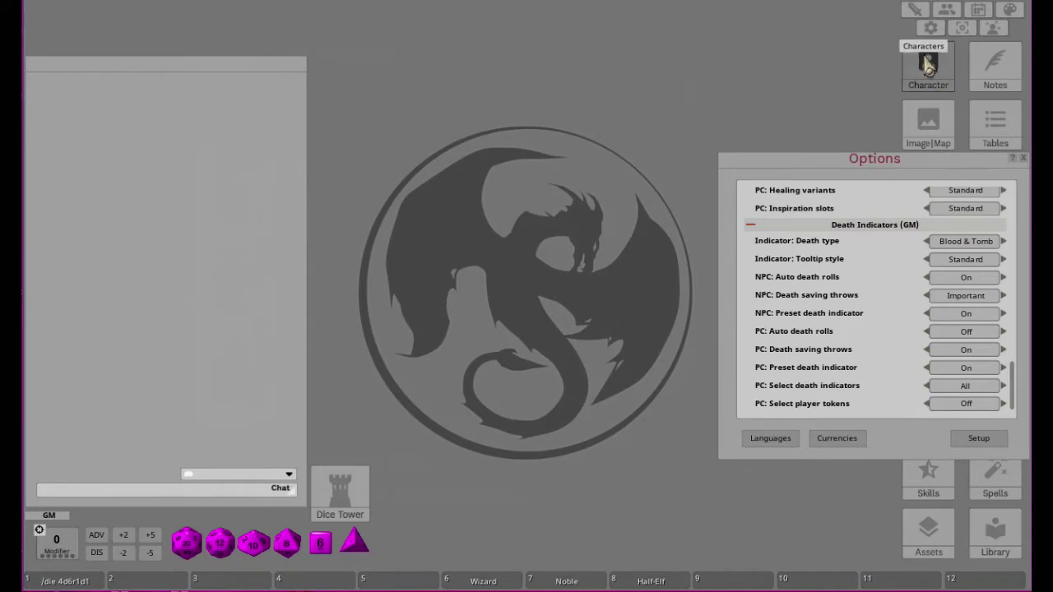
pyautogui.click(586, 234)
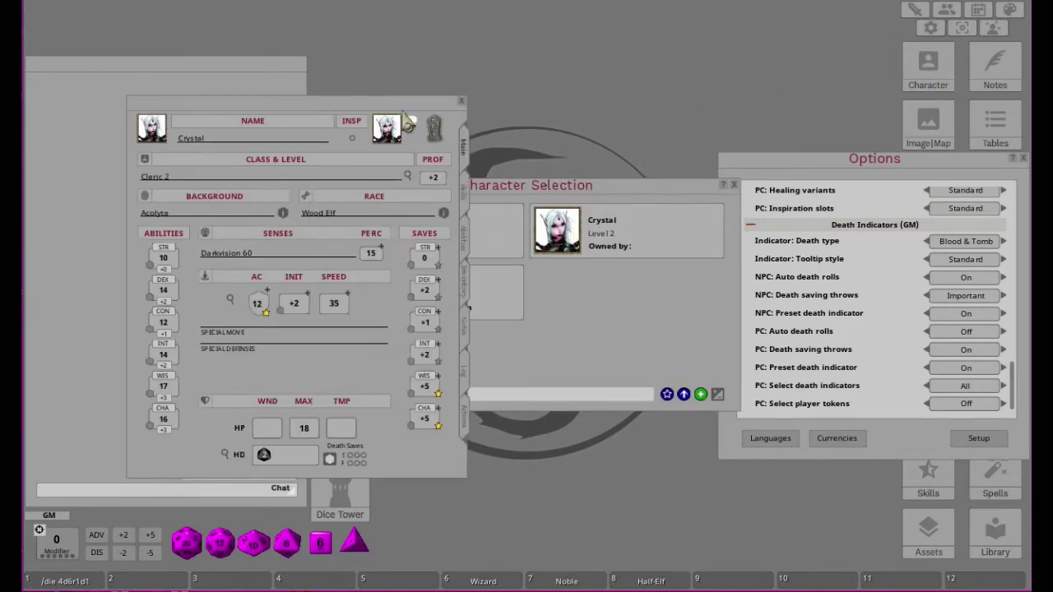
pyautogui.click(732, 187)
pyautogui.moveTo(222, 102); pyautogui.dragTo(258, 28)
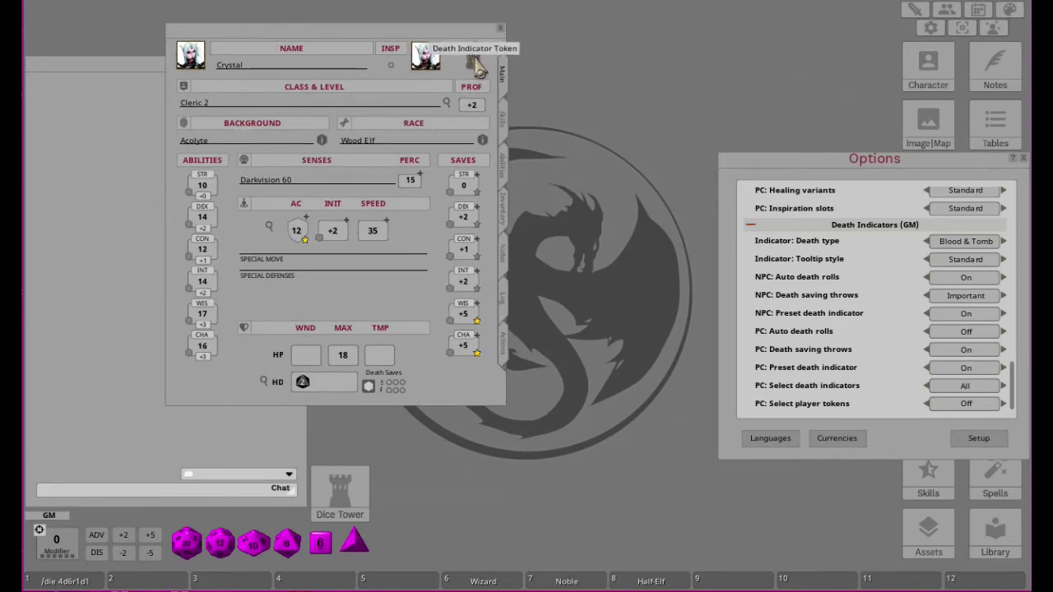
# Delete the current death indicator token from Crystal's character sheet.
pyautogui.rightClick(477, 68)
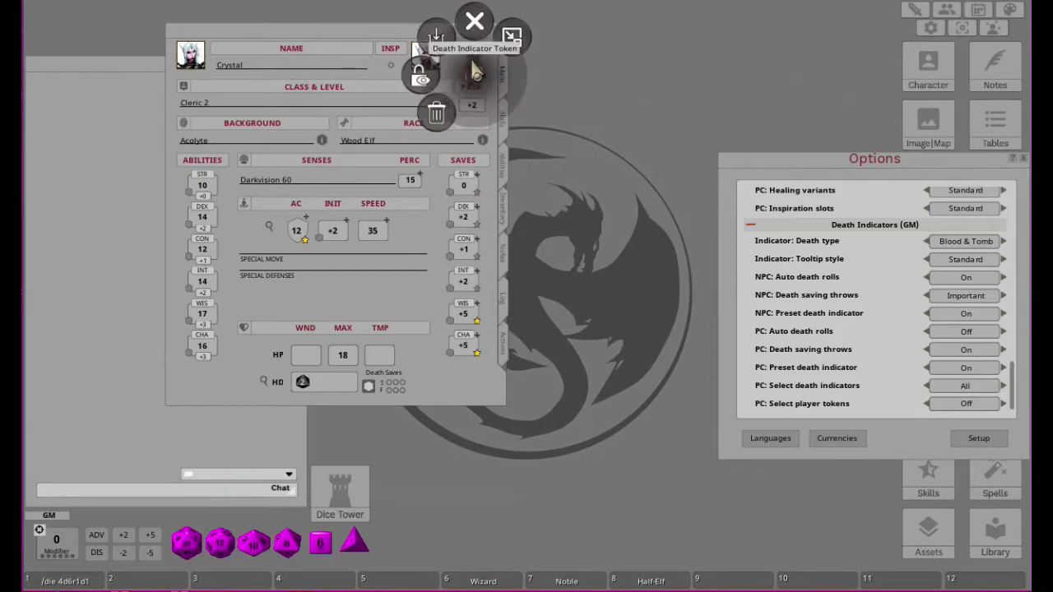
pyautogui.click(438, 122)
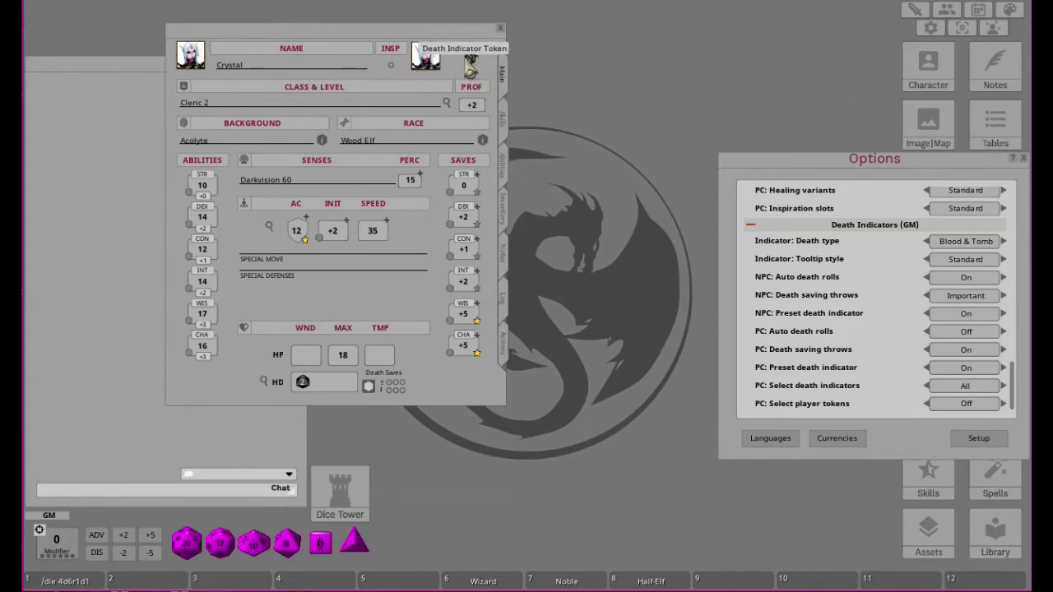
# Open the Death Indicator Tokens bag in the token assets beside Crystal's sheet and look through both pages of tombstones.
pyautogui.moveTo(384, 41); pyautogui.dragTo(297, 31)
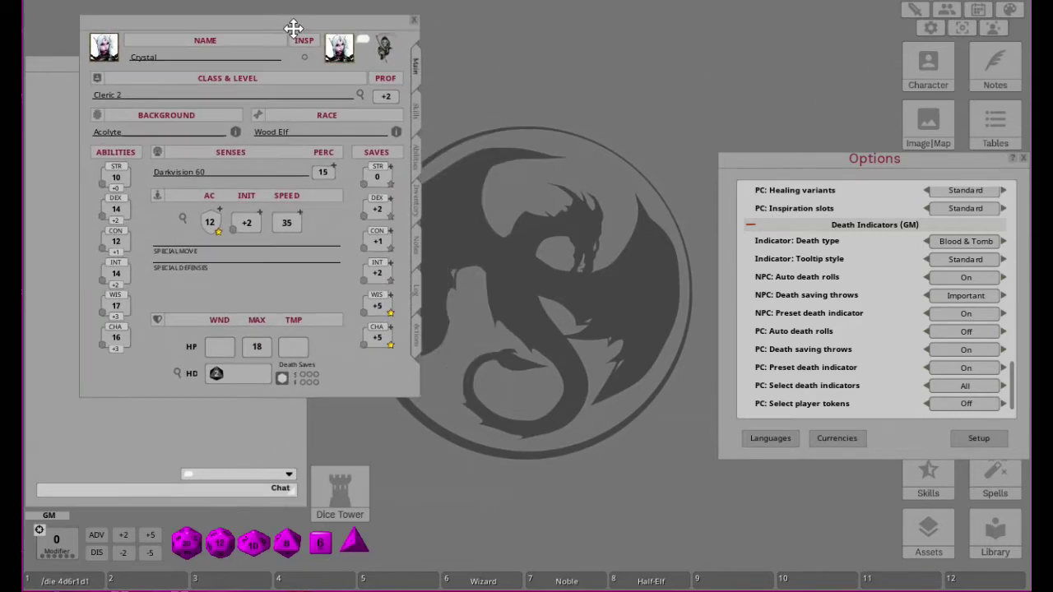
pyautogui.click(929, 531)
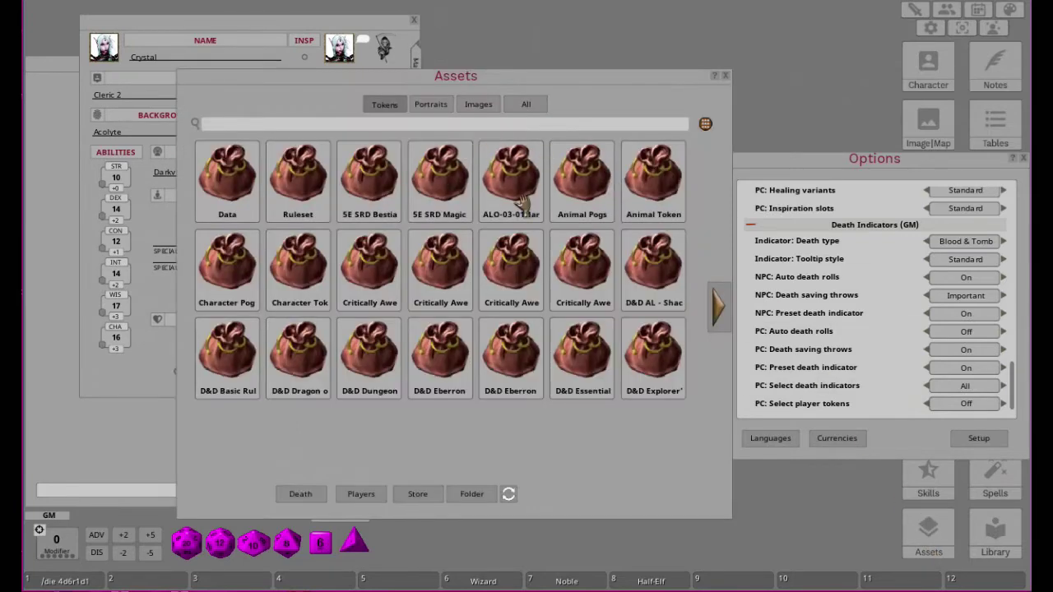
pyautogui.click(719, 316)
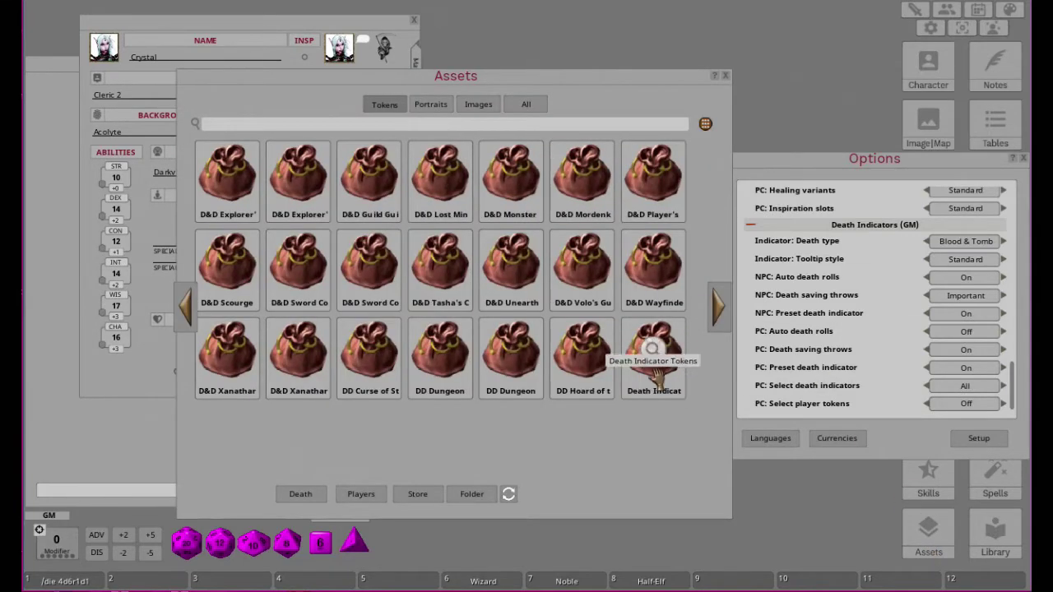
pyautogui.click(655, 354)
pyautogui.moveTo(572, 76); pyautogui.dragTo(800, 47)
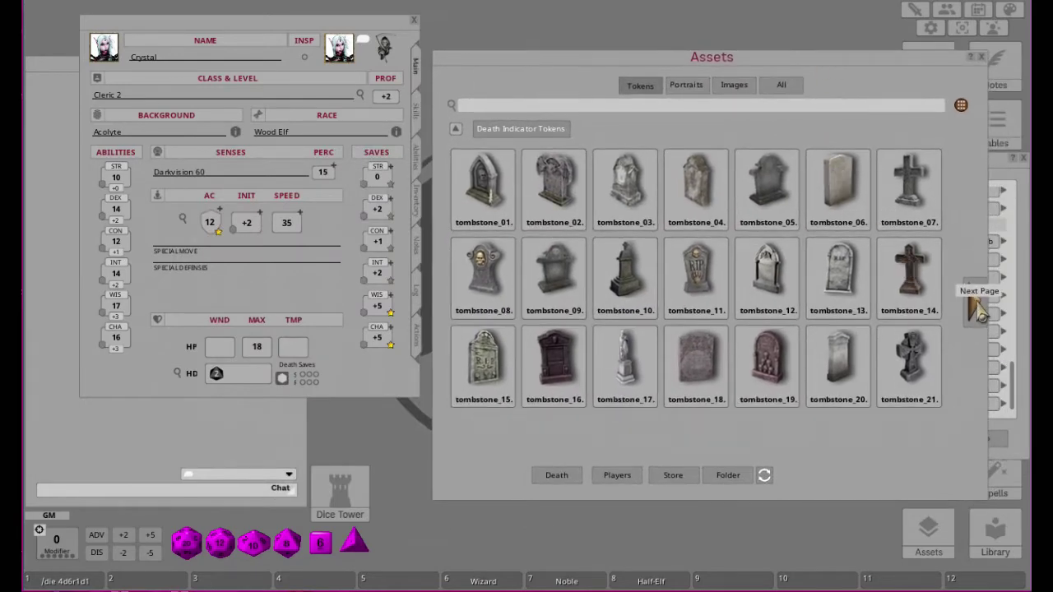
pyautogui.click(981, 312)
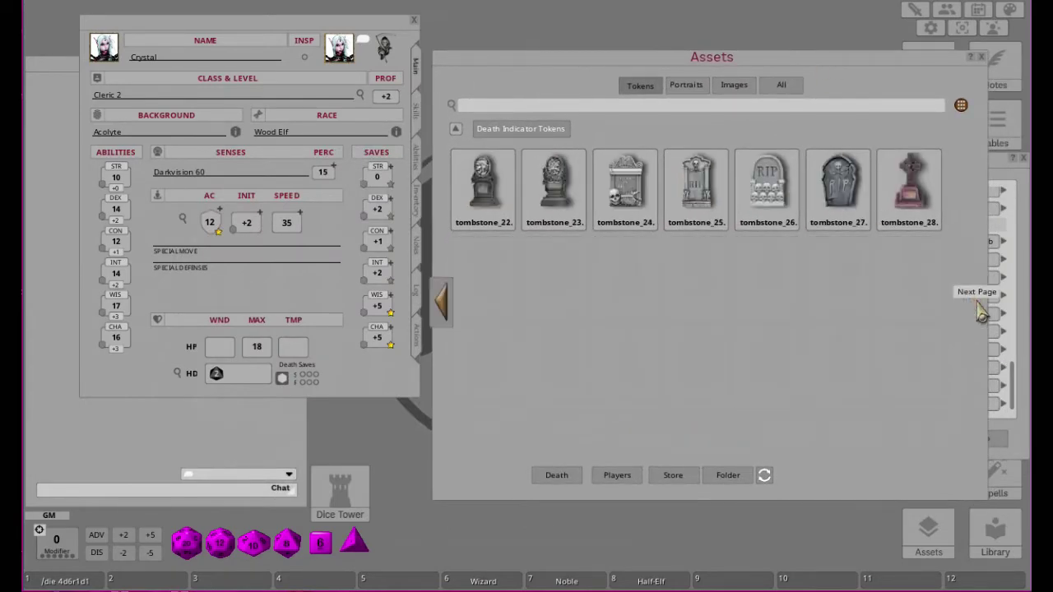
pyautogui.click(448, 305)
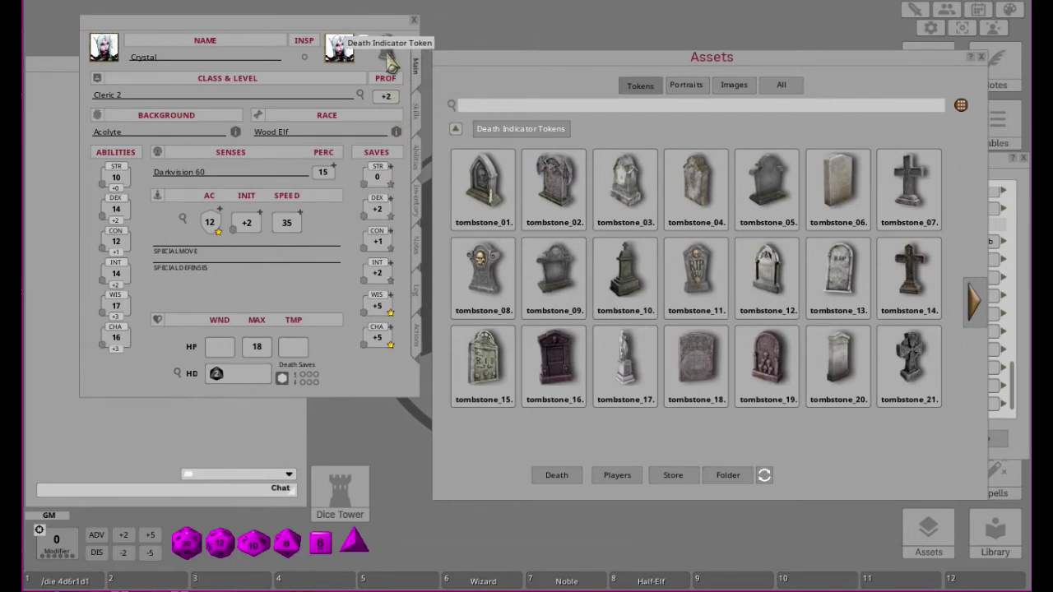
# Set a skull tombstone as Crystal's death indicator token, review the token's clear option, and close the character sheet.
pyautogui.rightClick(390, 66)
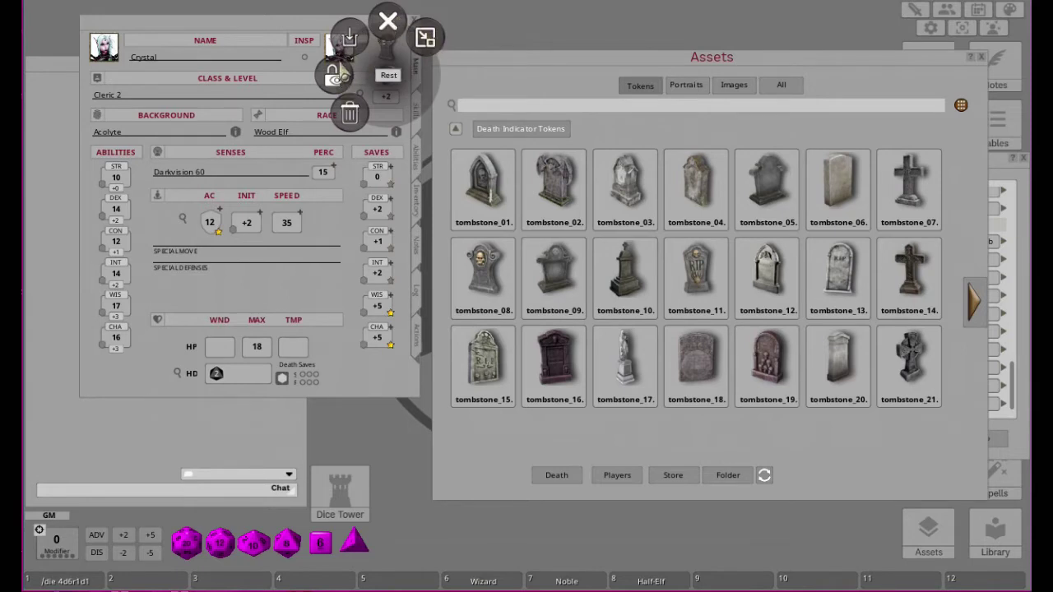
pyautogui.click(276, 21)
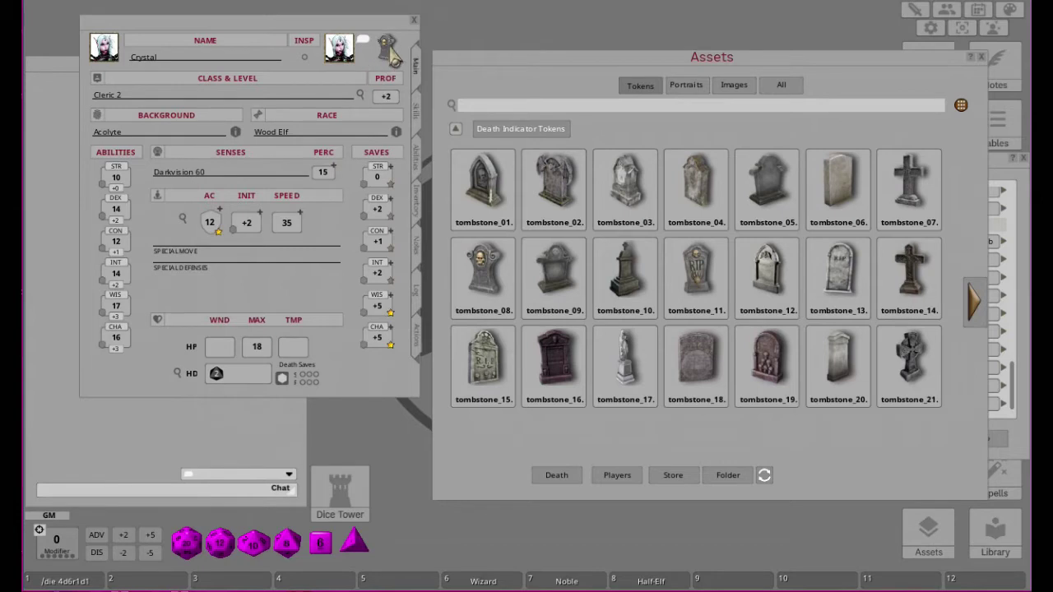
pyautogui.rightClick(163, 72)
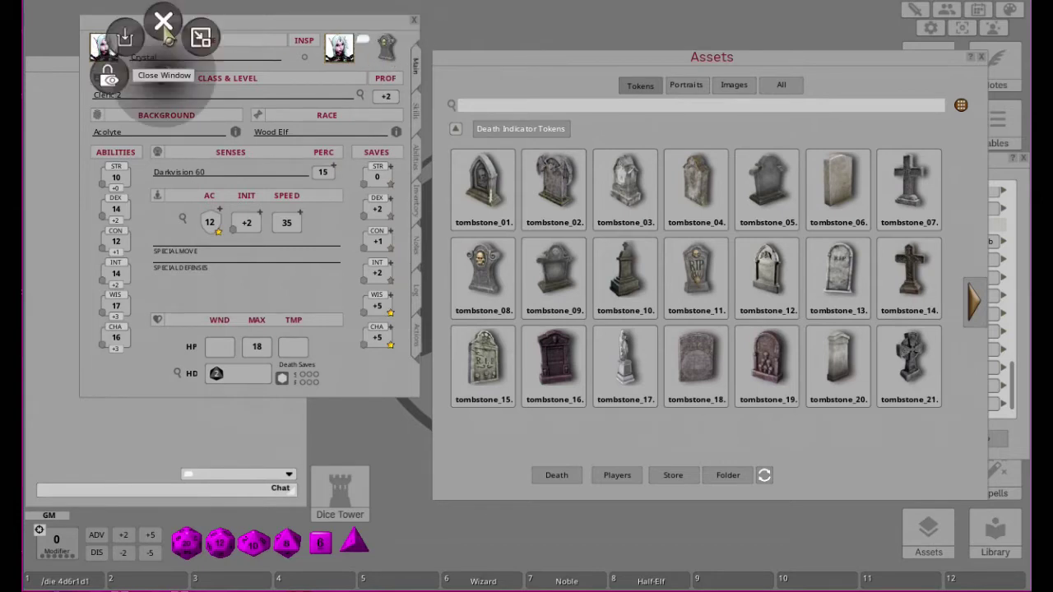
pyautogui.click(370, 33)
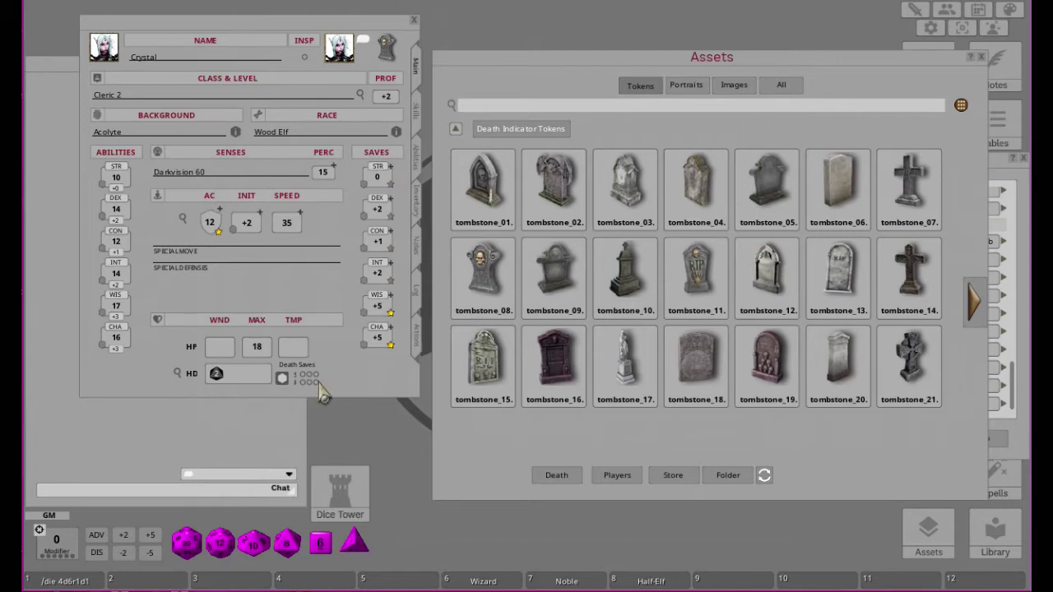
pyautogui.click(415, 20)
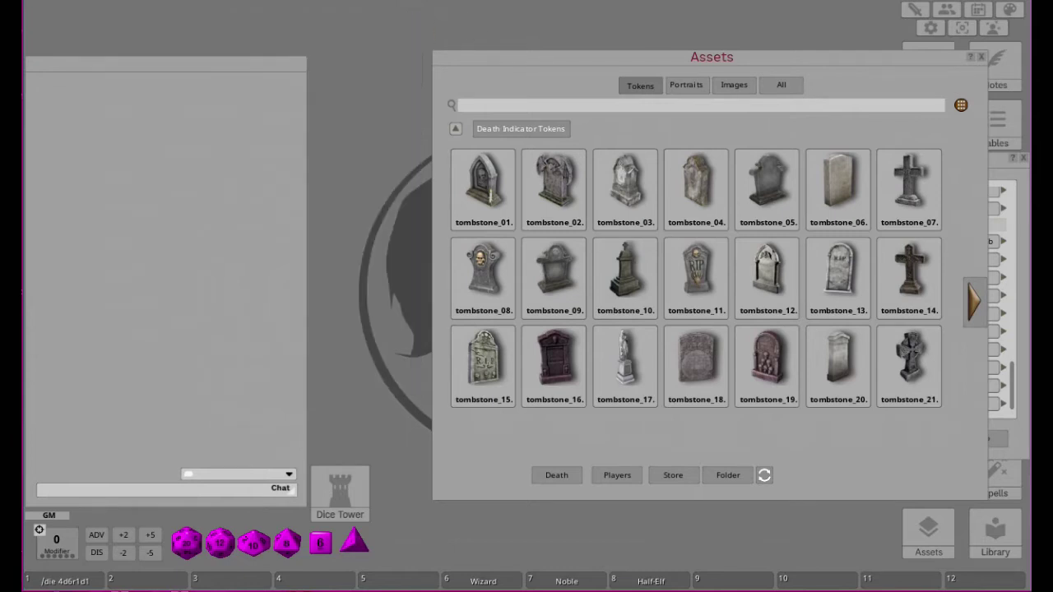
# Open the combat tracker, close the assets, add Crystal to the tracker from the character selection, and close the selection.
pyautogui.click(916, 10)
pyautogui.moveTo(356, 27); pyautogui.dragTo(278, 34)
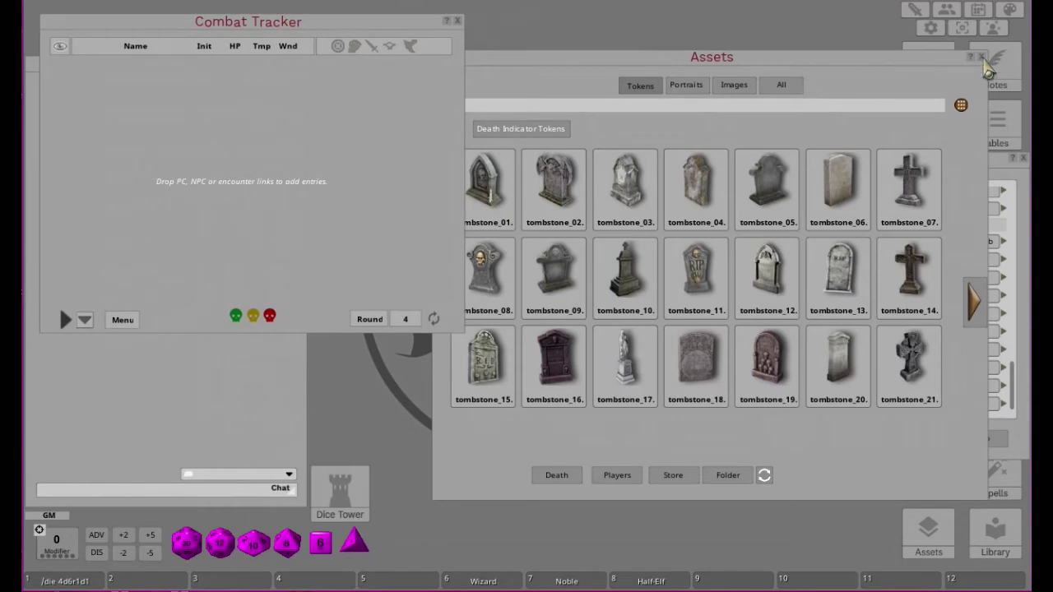
pyautogui.click(982, 58)
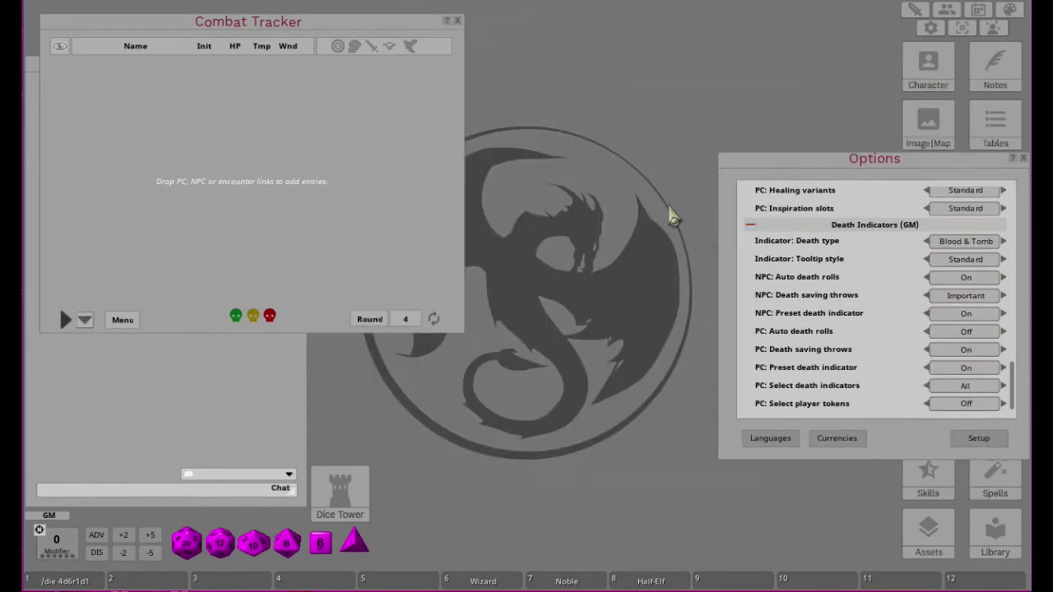
pyautogui.click(928, 73)
pyautogui.moveTo(568, 234); pyautogui.dragTo(111, 97)
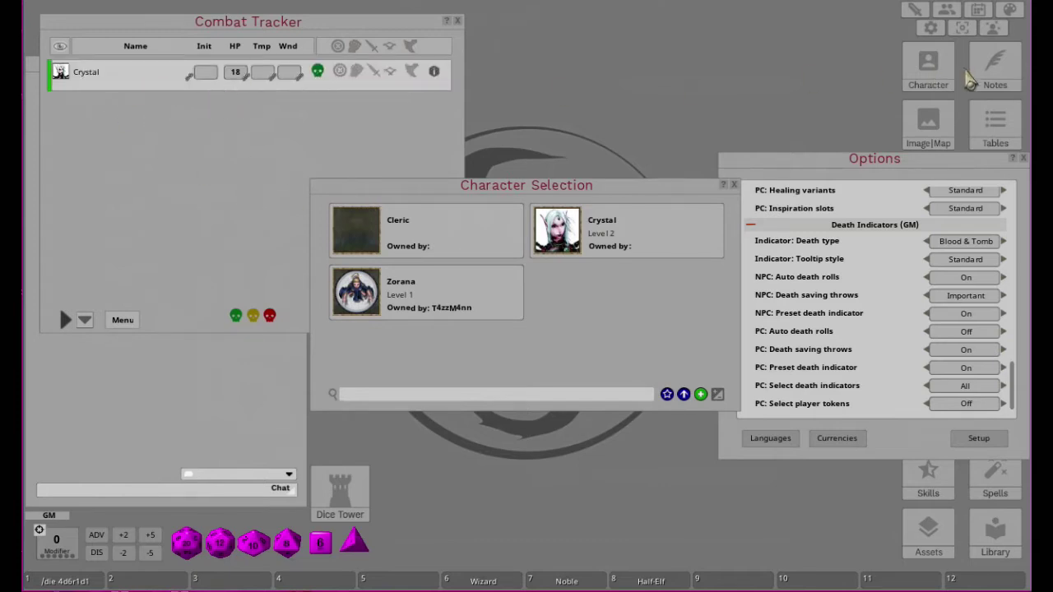
pyautogui.click(734, 185)
# Add the Orc from the NPC list to the combat tracker, close the list, and move the options window aside.
pyautogui.moveTo(811, 164); pyautogui.dragTo(655, 188)
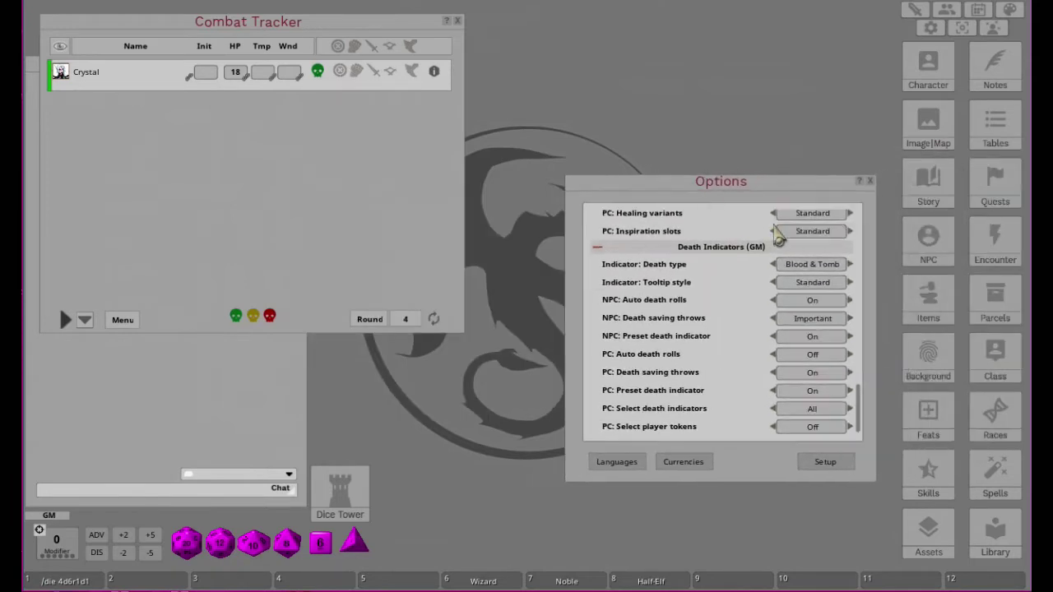
pyautogui.click(923, 249)
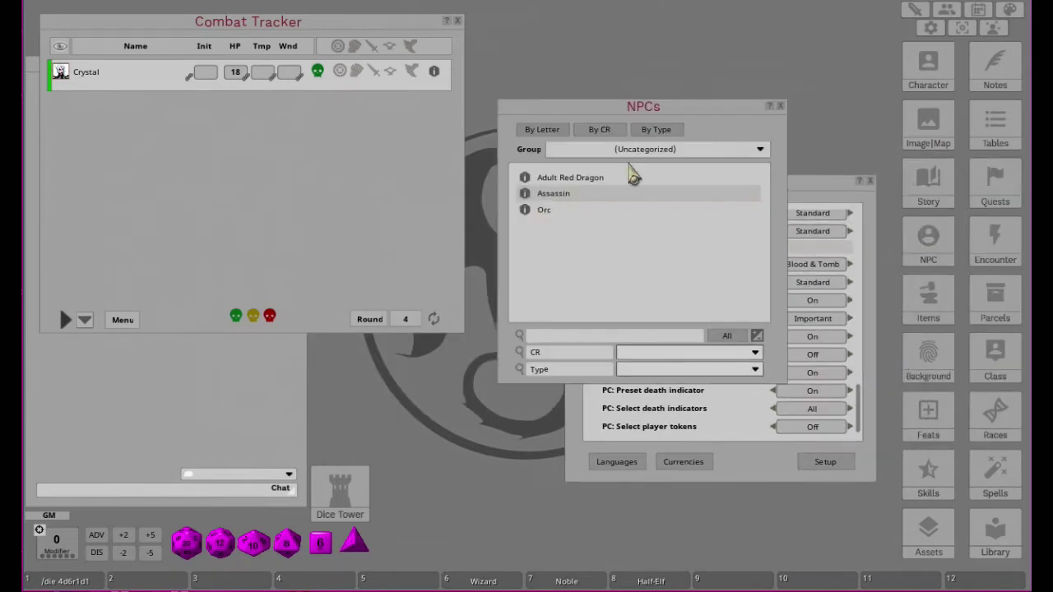
pyautogui.moveTo(543, 210); pyautogui.dragTo(243, 174)
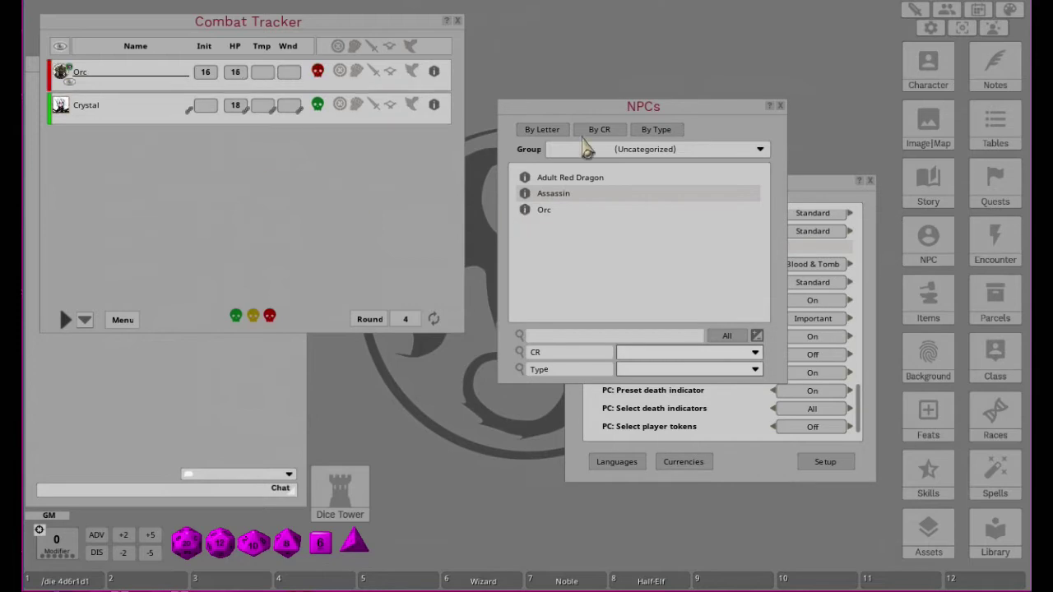
pyautogui.click(782, 107)
pyautogui.moveTo(711, 181); pyautogui.dragTo(862, 64)
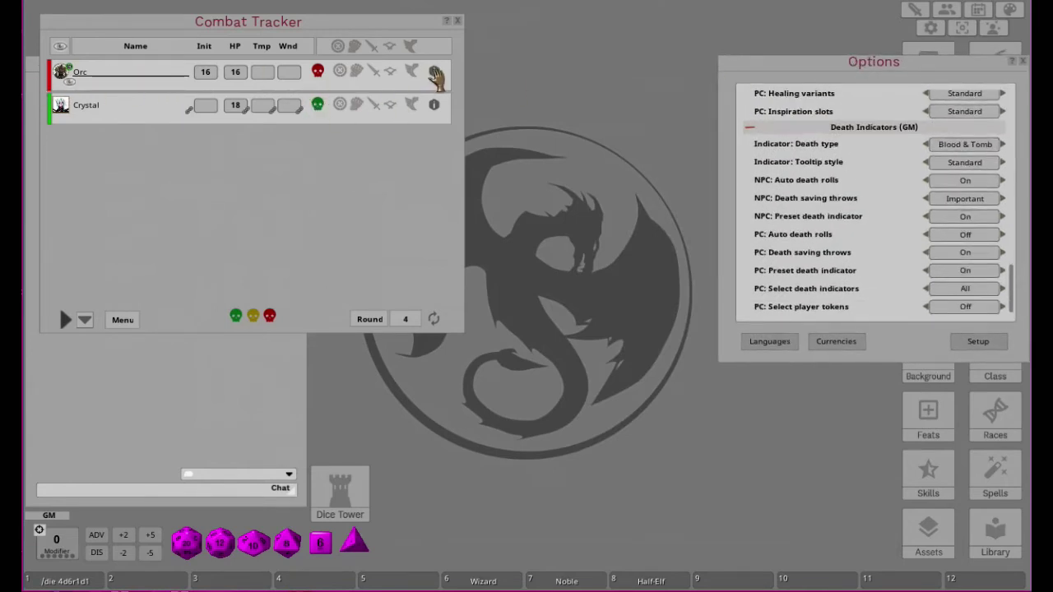
# Open the Orc's record from the combat tracker and mark it as an Important NPC.
pyautogui.click(437, 75)
pyautogui.moveTo(531, 130); pyautogui.dragTo(507, 94)
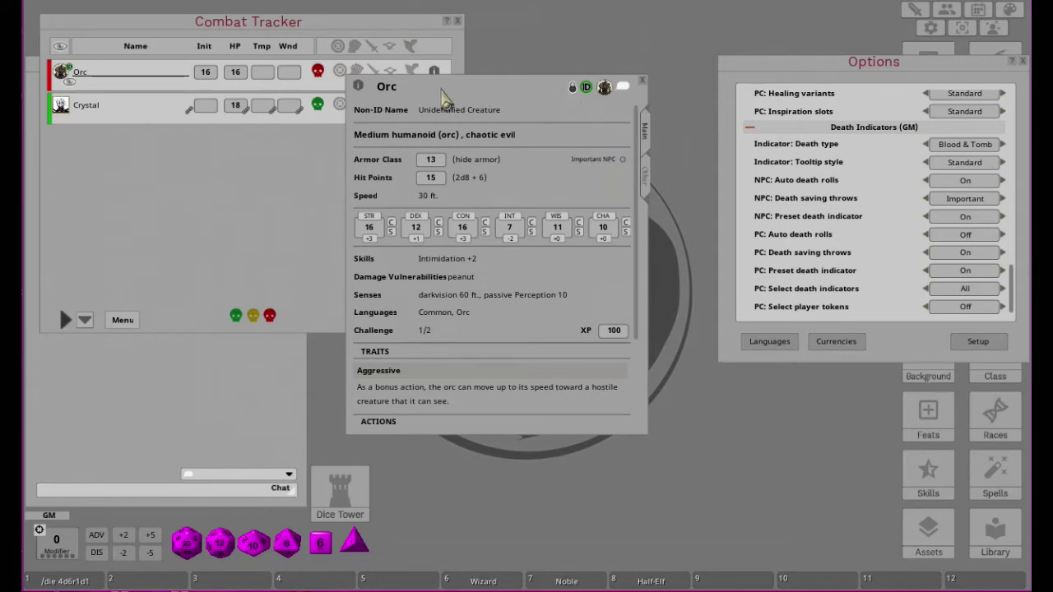
pyautogui.click(623, 160)
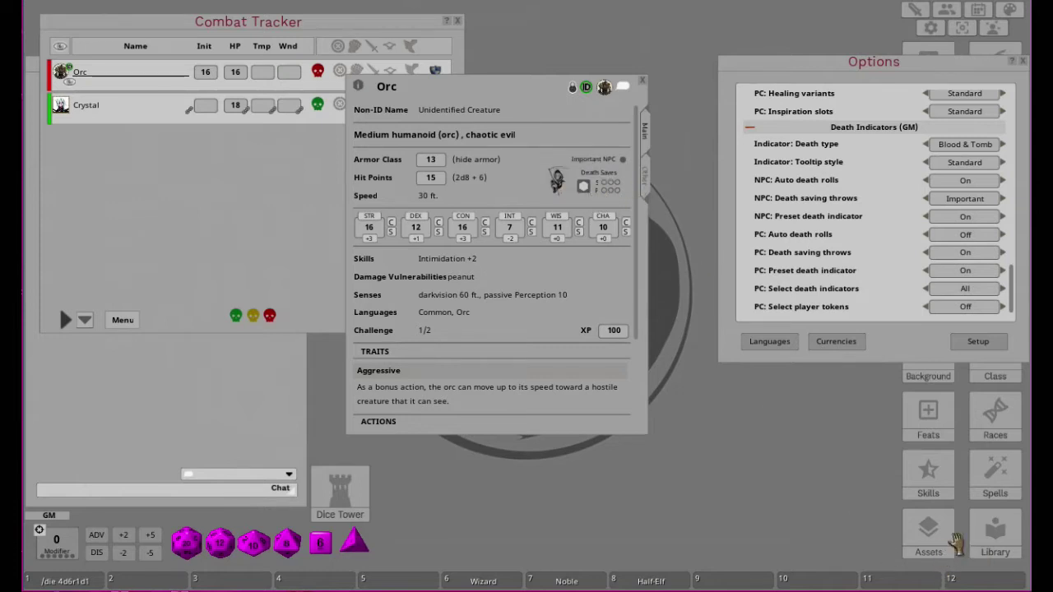
# Reopen the token assets and go to the last page of the Death Indicator Tokens bag.
pyautogui.click(933, 539)
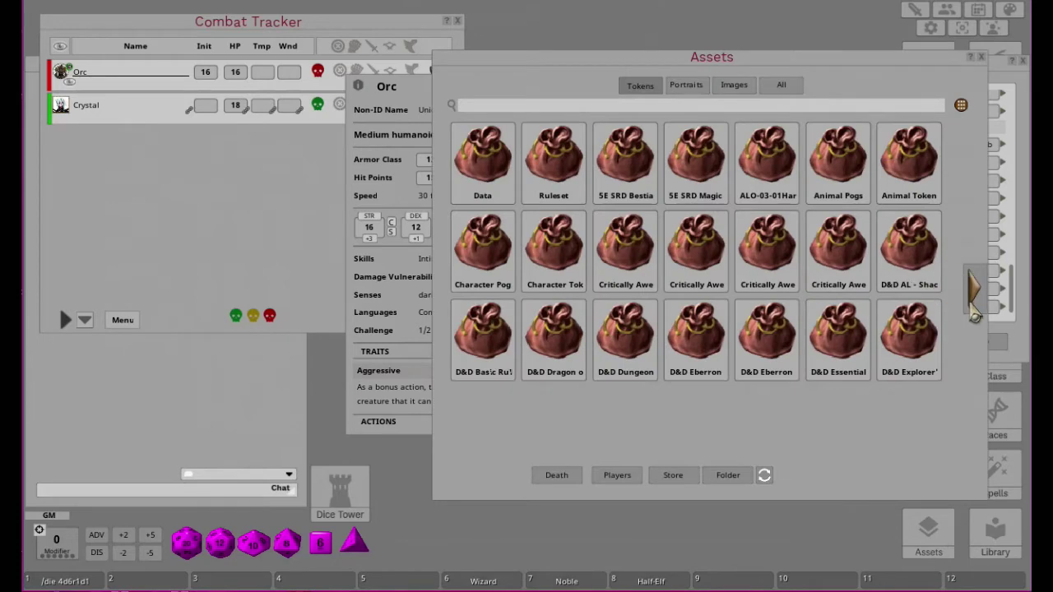
pyautogui.click(974, 292)
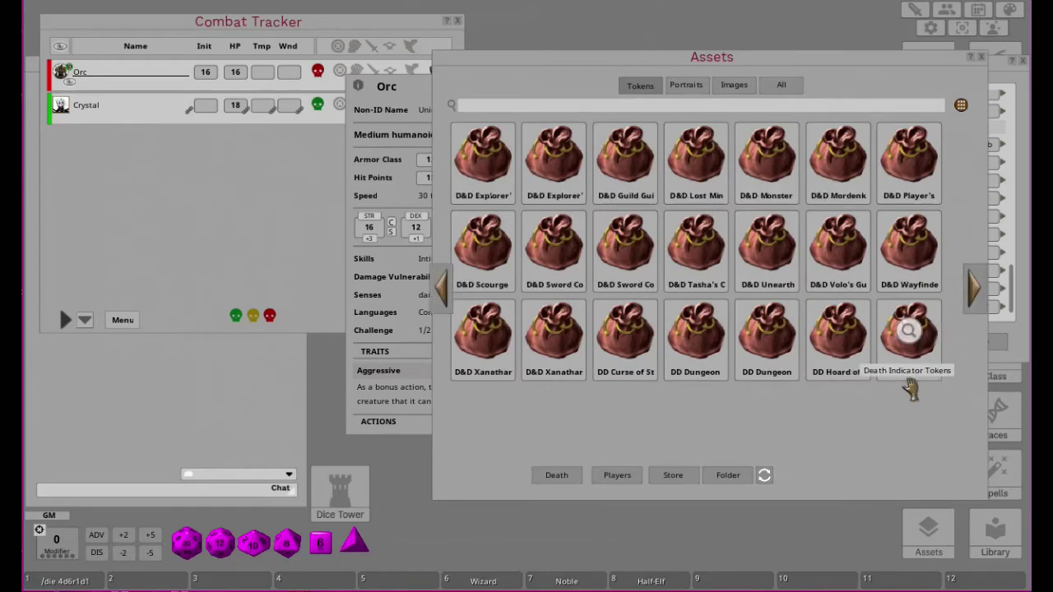
pyautogui.click(912, 334)
pyautogui.moveTo(834, 86); pyautogui.dragTo(885, 159)
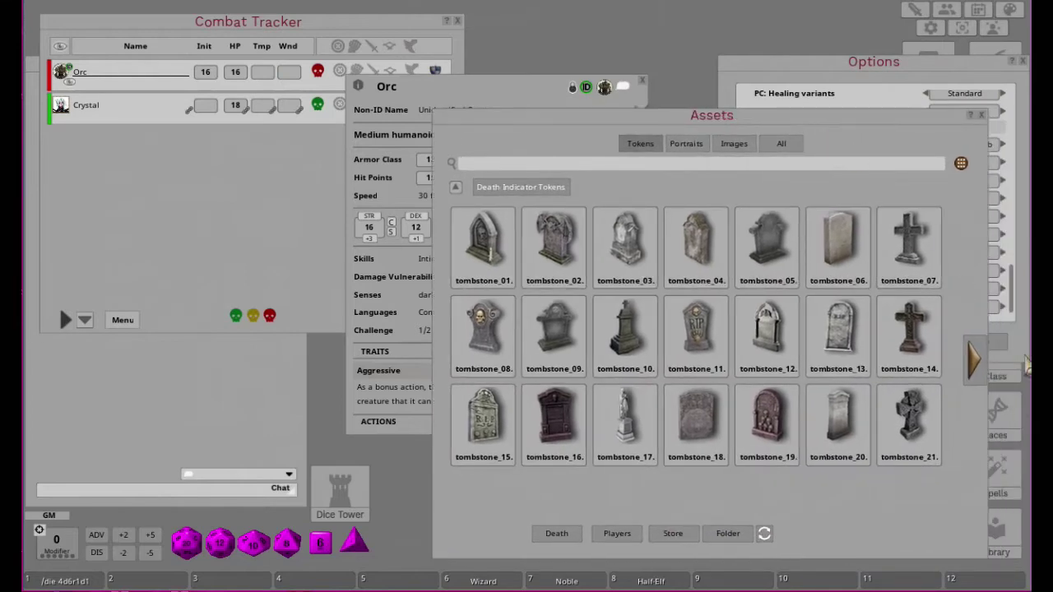
pyautogui.click(974, 360)
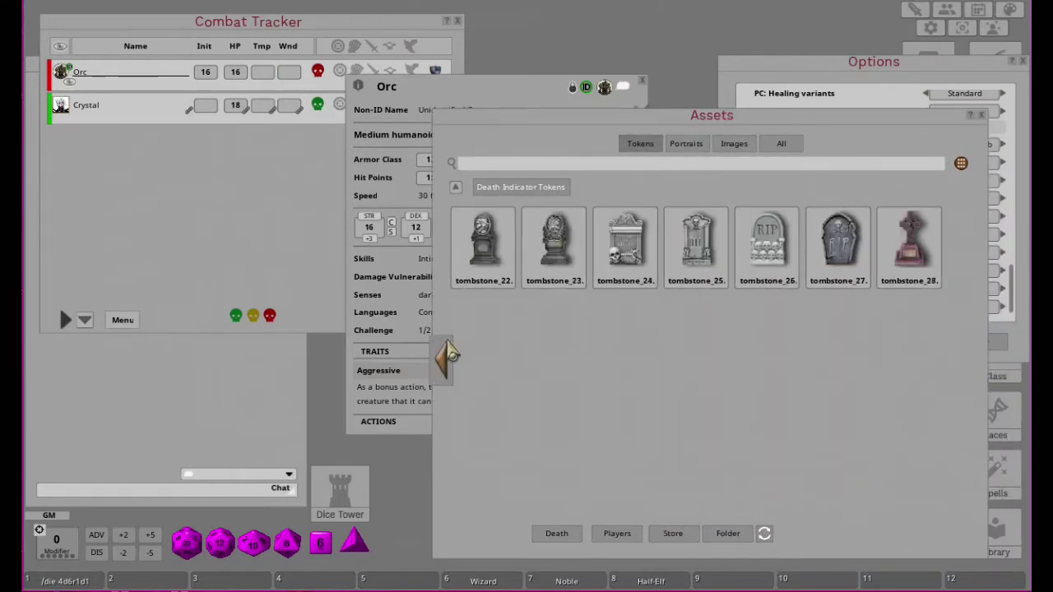
# Set an RIP tombstone as the Orc's death indicator token, review its clear option, and close the assets.
pyautogui.moveTo(819, 116); pyautogui.dragTo(827, 358)
pyautogui.moveTo(556, 181); pyautogui.dragTo(559, 182)
pyautogui.rightClick(564, 194)
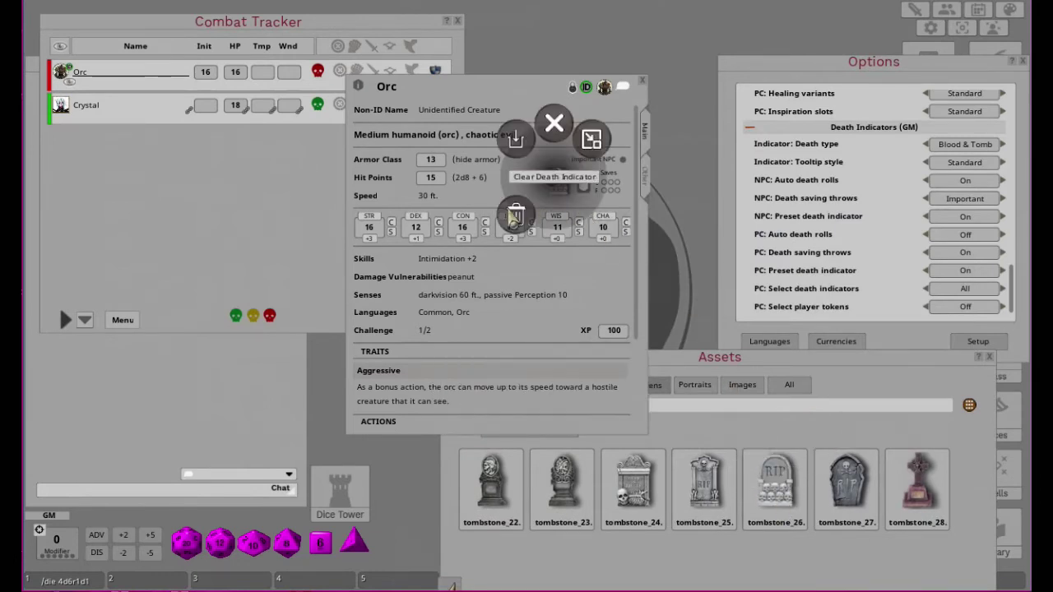
pyautogui.click(533, 92)
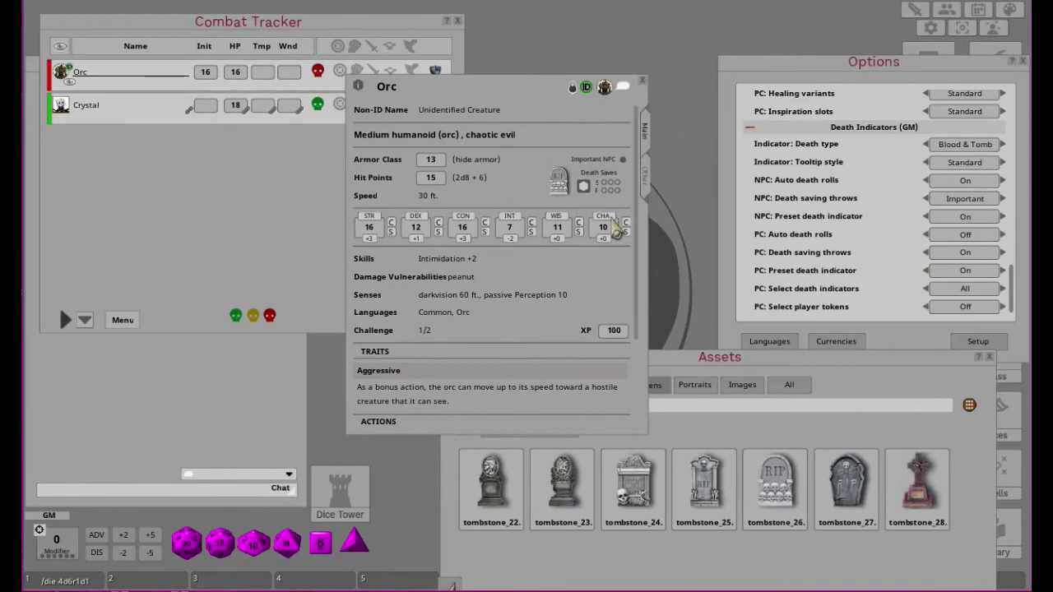
pyautogui.moveTo(855, 375); pyautogui.dragTo(819, 128)
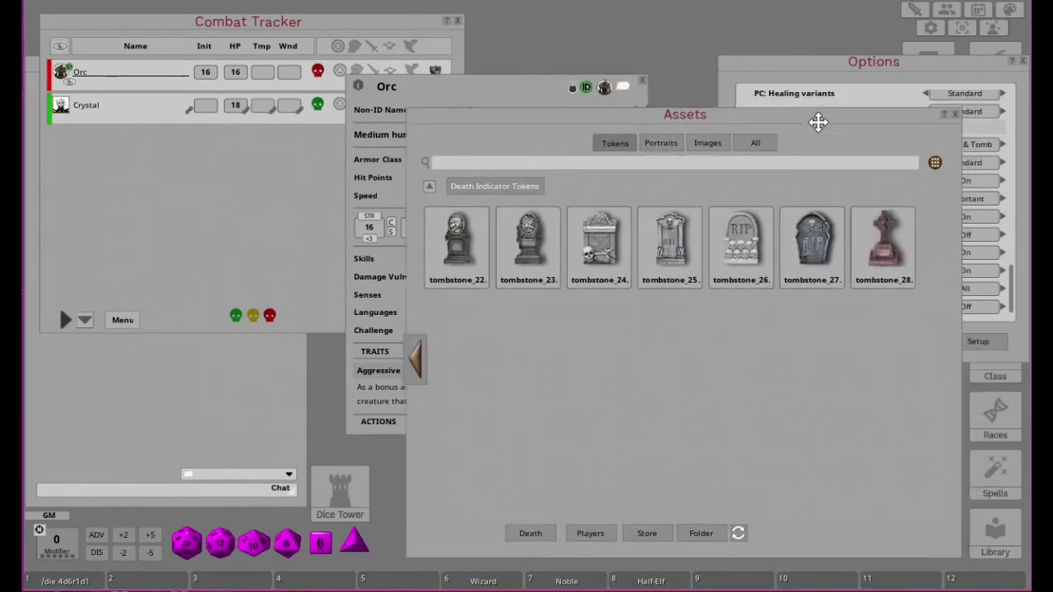
pyautogui.click(953, 114)
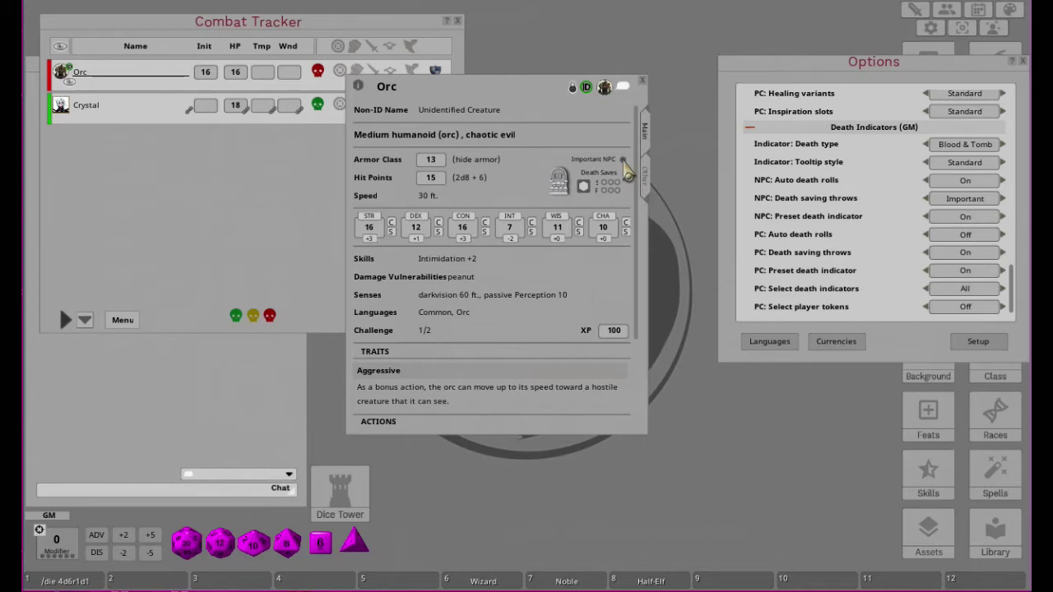
# Move the Orc's record beside the combat tracker and toggle its Important NPC setting off and back on.
pyautogui.moveTo(476, 83); pyautogui.dragTo(602, 28)
pyautogui.moveTo(475, 88); pyautogui.dragTo(472, 86)
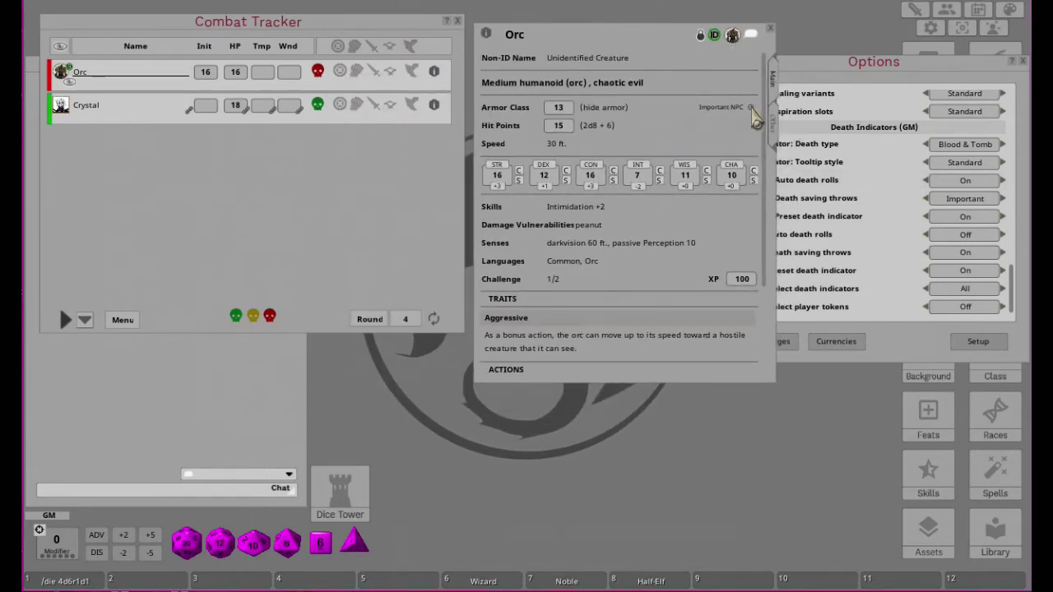
pyautogui.click(751, 108)
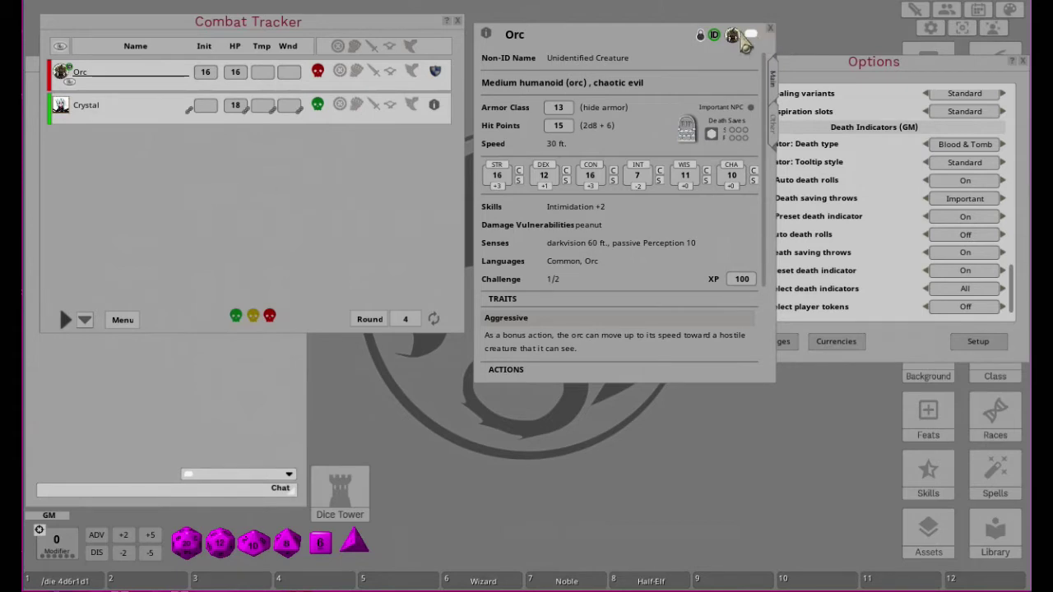
# Open Crystal's sheet from the combat tracker and arrange it side by side with the Orc's record, leaving the options uncovered.
pyautogui.moveTo(664, 35); pyautogui.dragTo(659, 26)
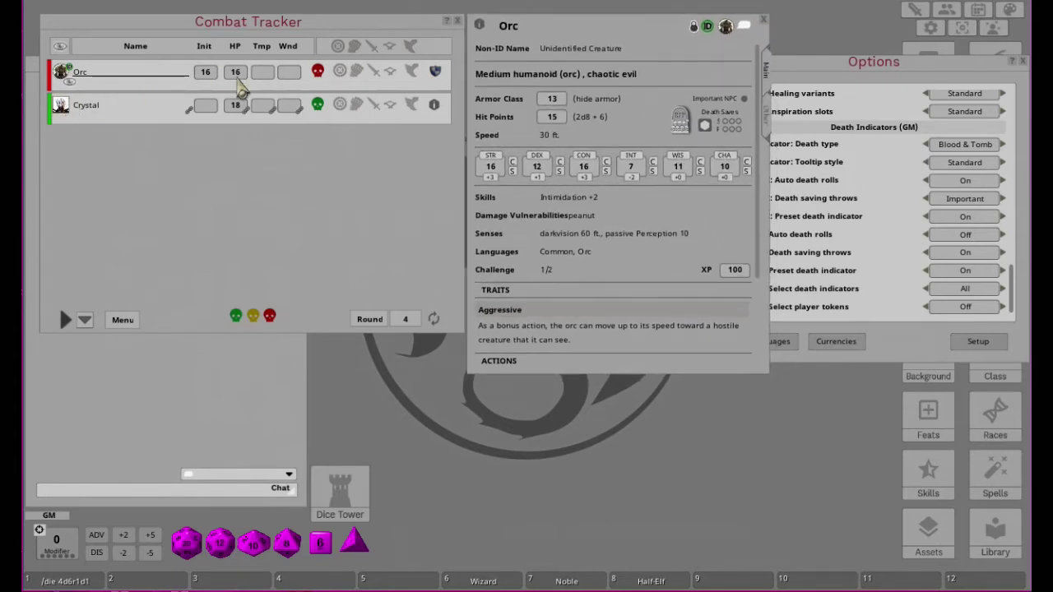
pyautogui.click(435, 111)
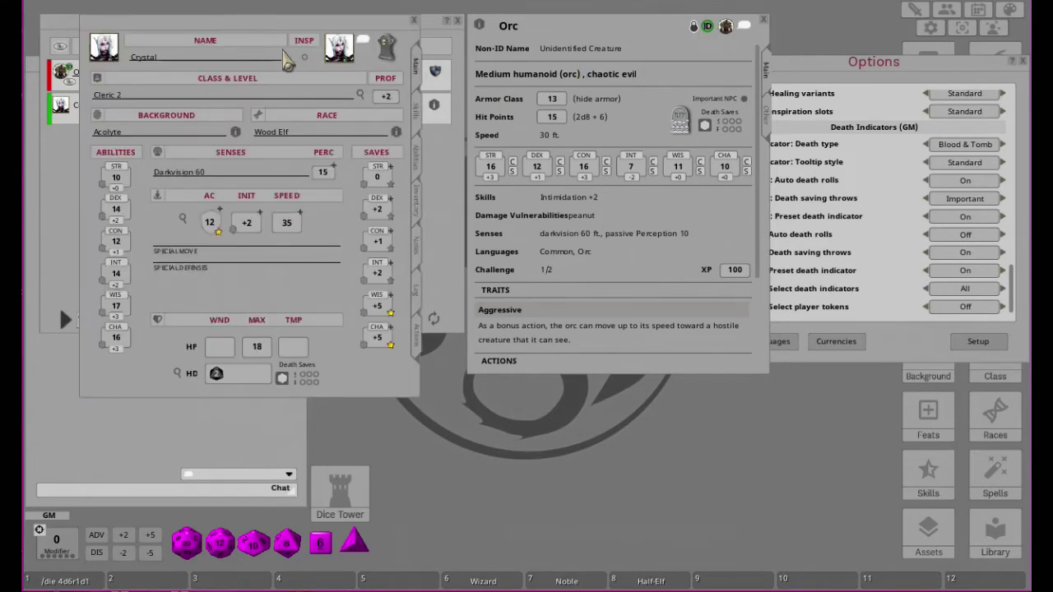
pyautogui.moveTo(280, 64); pyautogui.dragTo(226, 71)
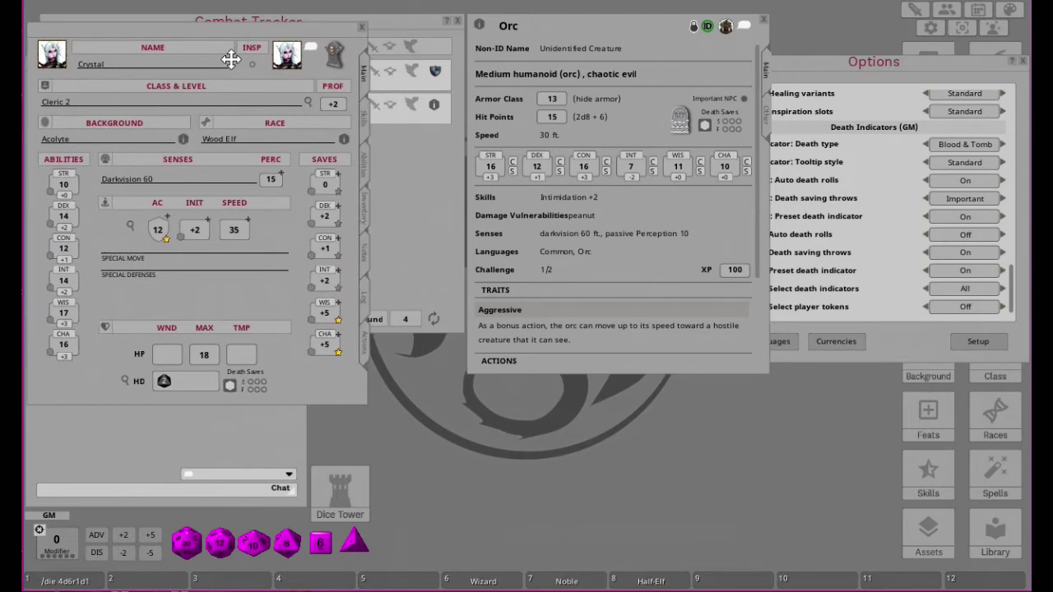
pyautogui.moveTo(612, 26); pyautogui.dragTo(513, 34)
pyautogui.moveTo(669, 384); pyautogui.dragTo(675, 405)
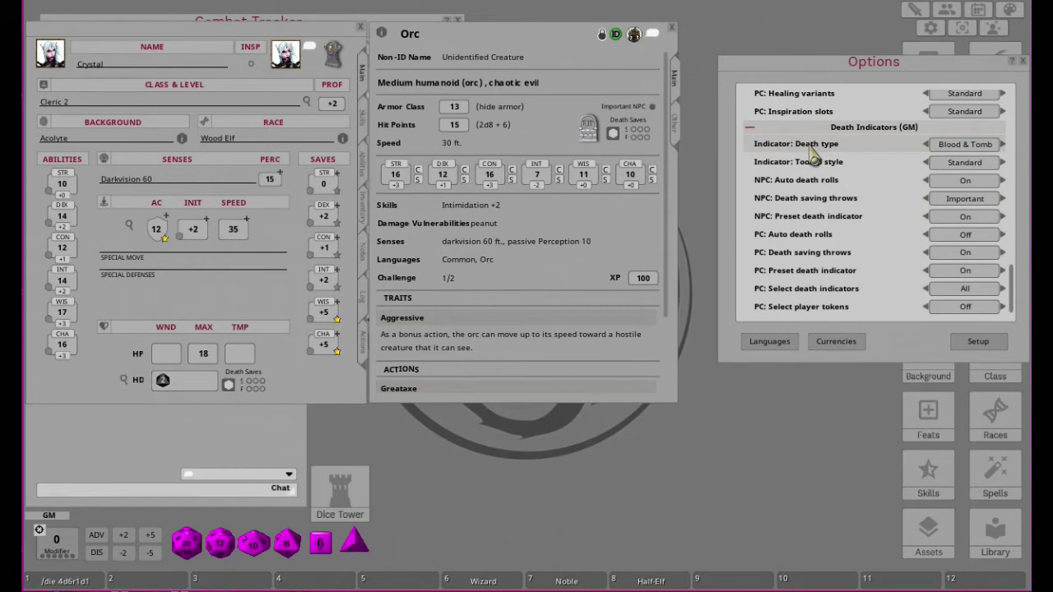
# Set the Indicator: Death type option to Off.
pyautogui.click(965, 147)
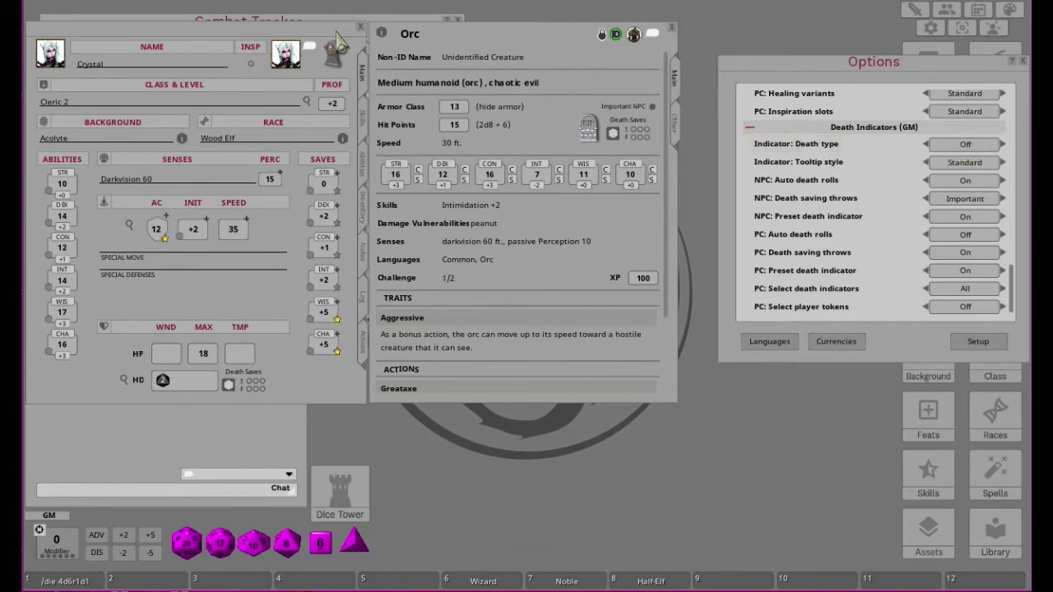
# Cycle the Indicator: Death type option through Tombstone and Blood, ending on Blood & Tomb.
pyautogui.click(968, 151)
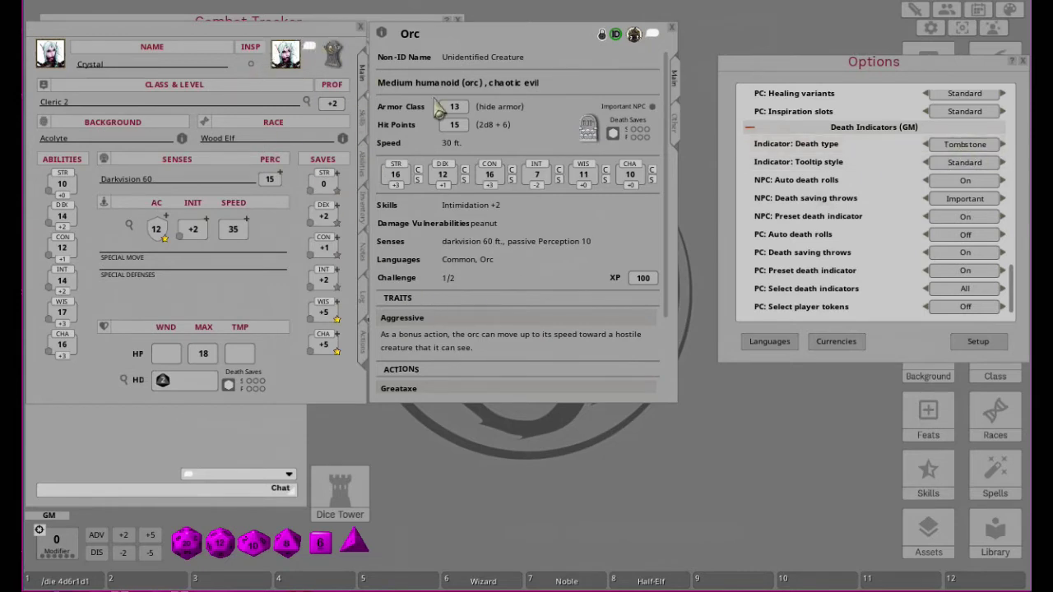
pyautogui.click(966, 152)
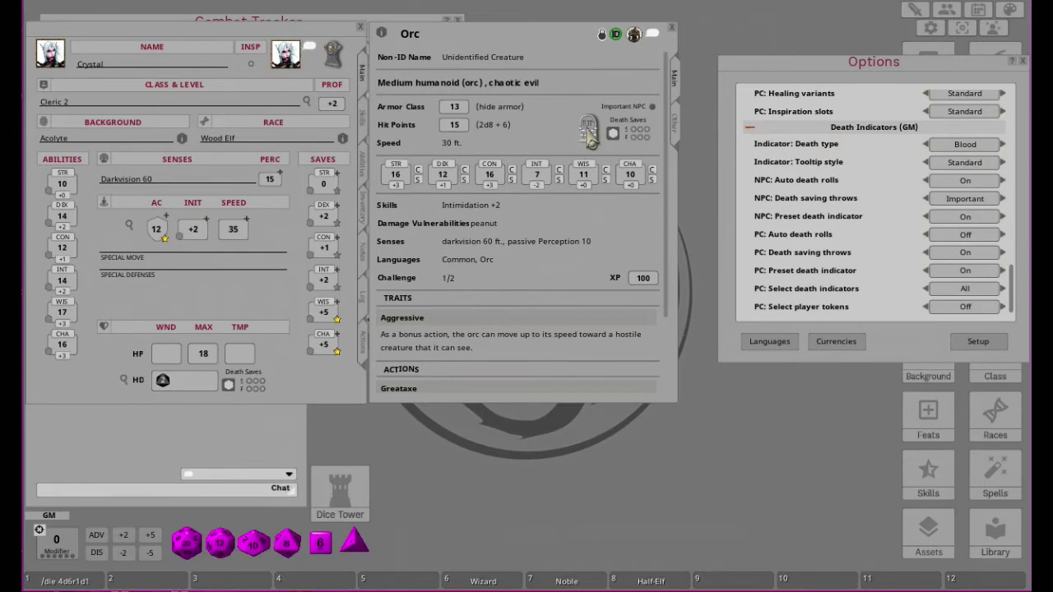
pyautogui.click(955, 149)
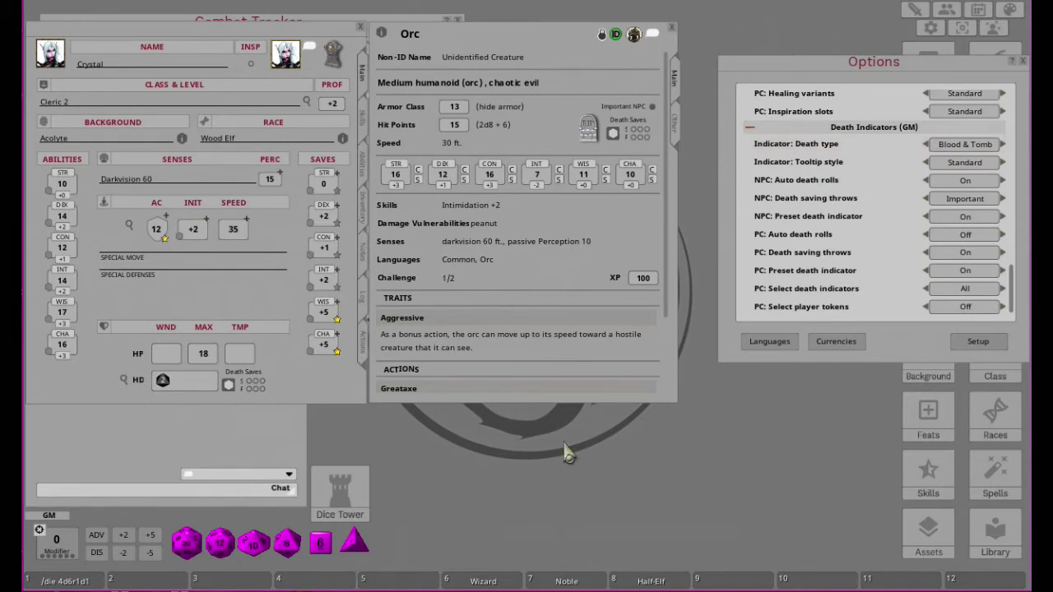
# Shift the options, Crystal's sheet and the Orc's record lower, and bring the combat tracker to the front.
pyautogui.moveTo(924, 64); pyautogui.dragTo(905, 40)
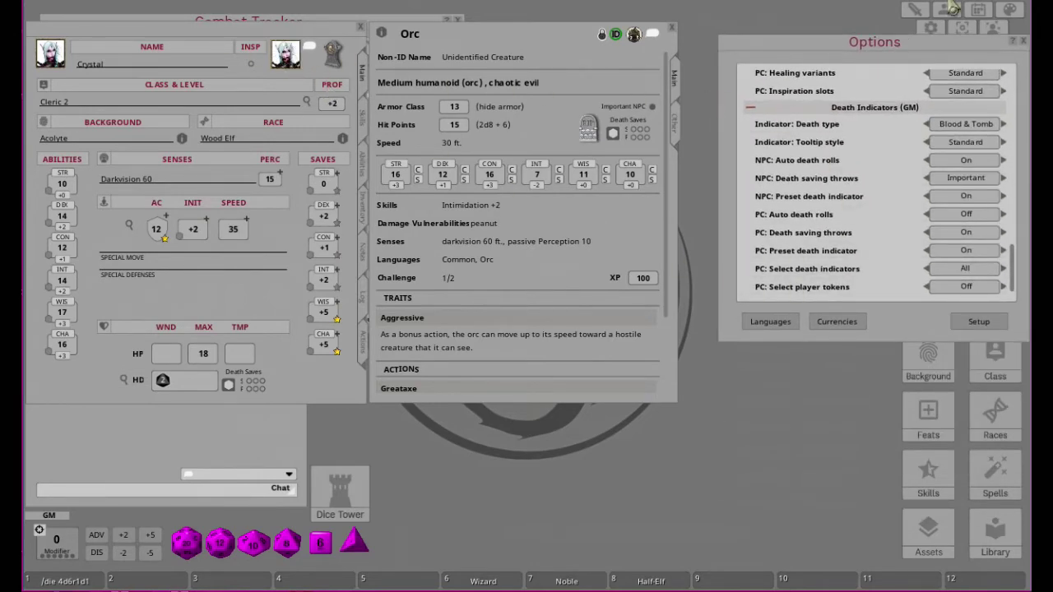
pyautogui.moveTo(955, 62); pyautogui.dragTo(943, 182)
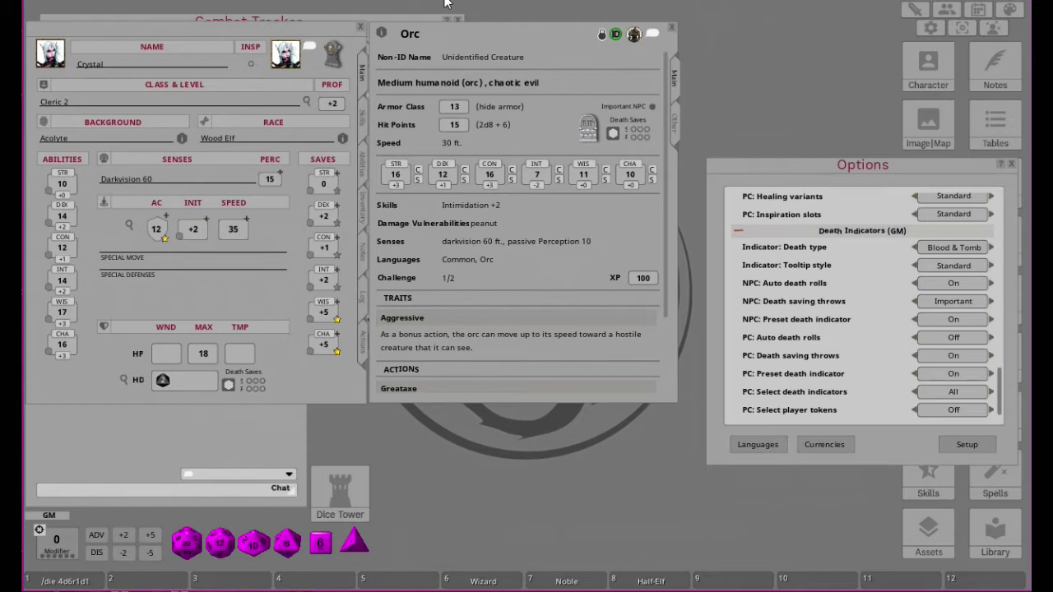
pyautogui.moveTo(272, 35); pyautogui.dragTo(269, 83)
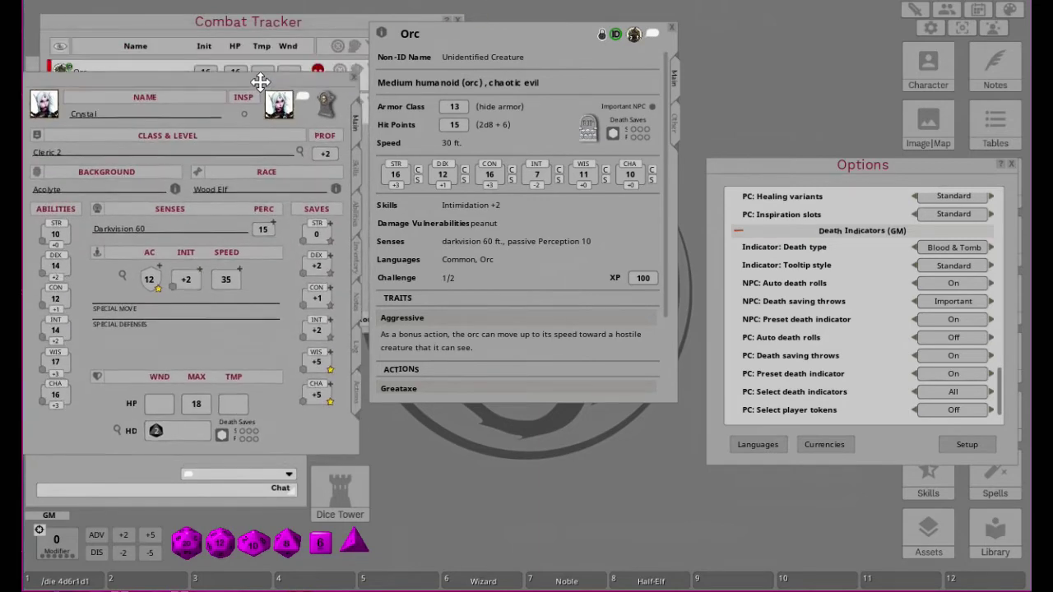
pyautogui.moveTo(523, 28); pyautogui.dragTo(519, 76)
pyautogui.click(335, 28)
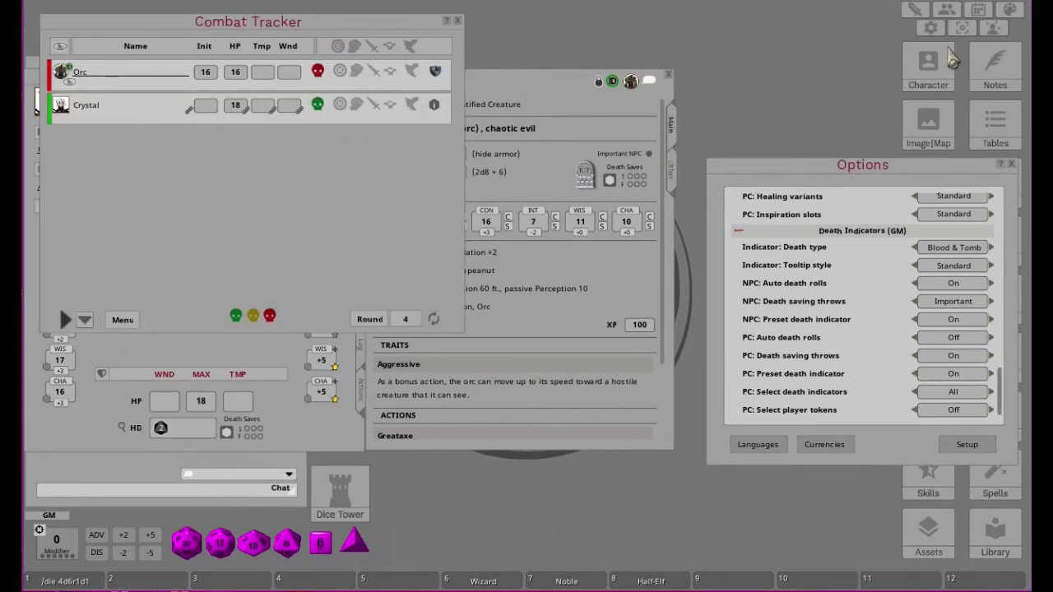
# Open the greenestCuldisac map from the uncategorized images, enlarge it near the well, and position it below the combat tracker.
pyautogui.click(874, 121)
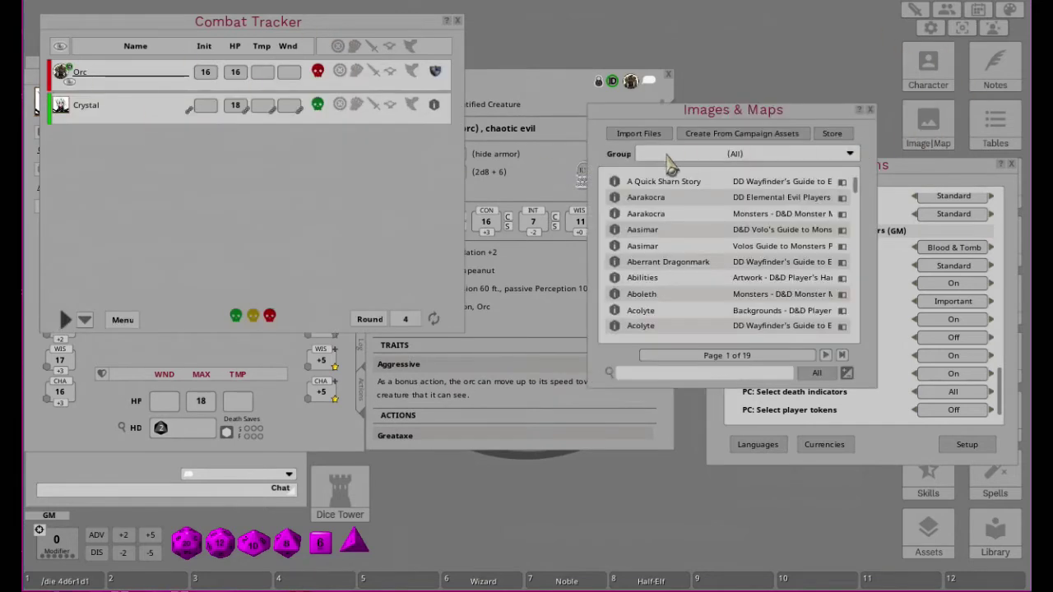
pyautogui.click(707, 158)
pyautogui.click(681, 170)
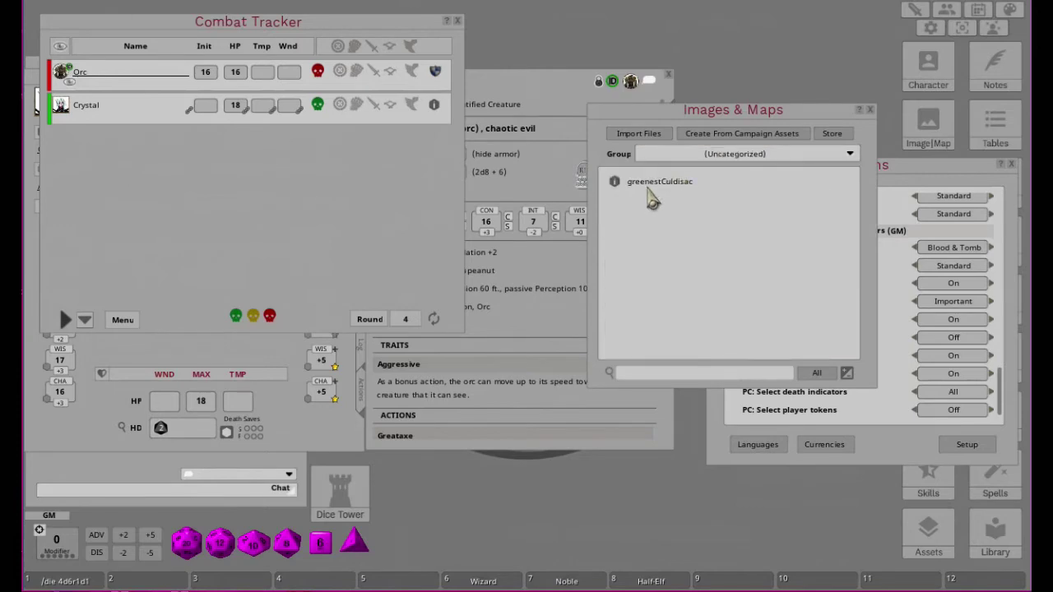
pyautogui.click(649, 188)
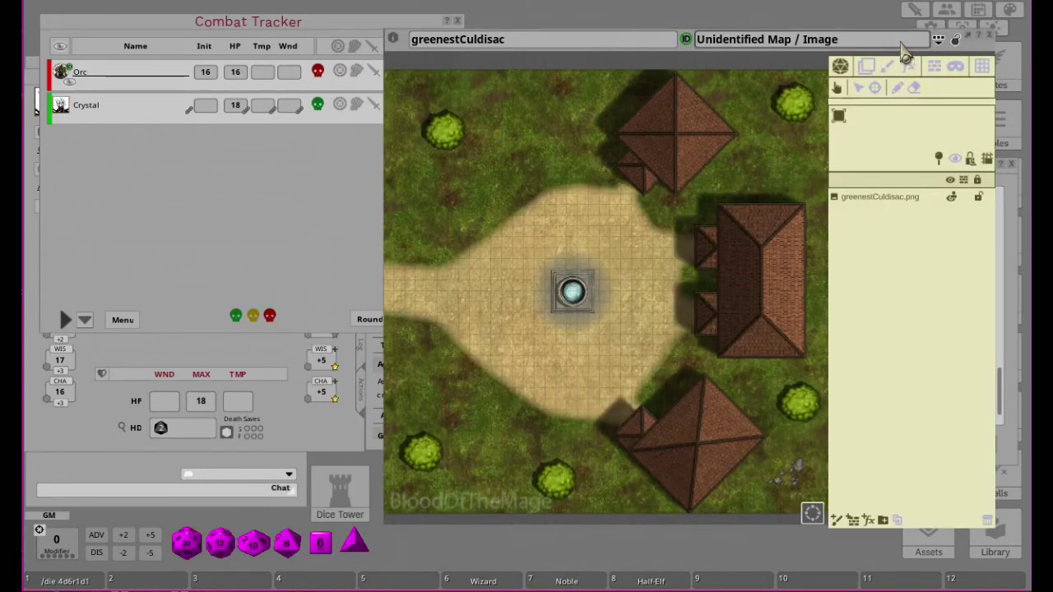
pyautogui.scroll(5, 607, 274)
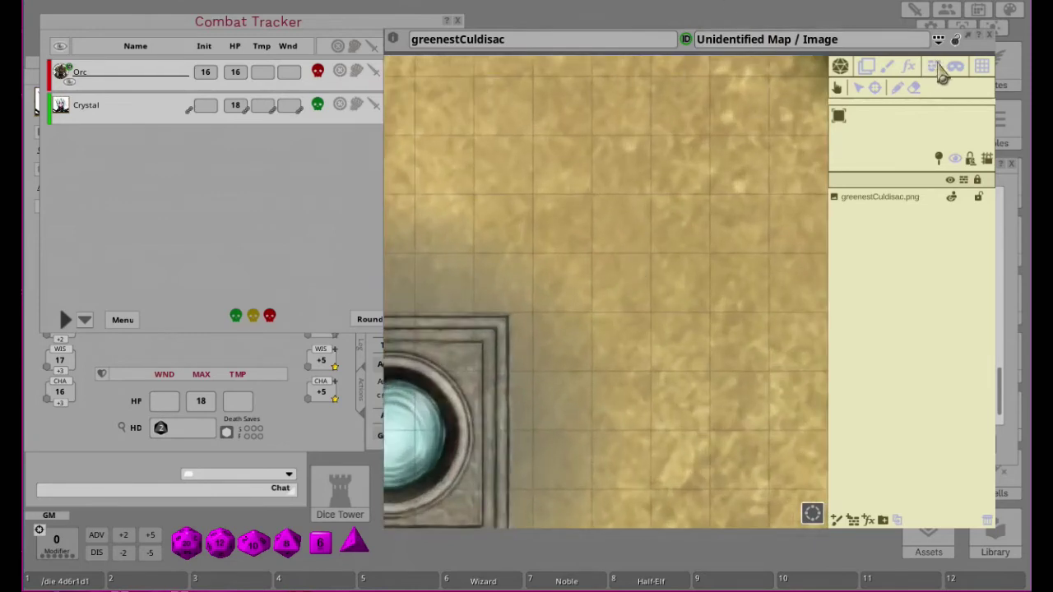
pyautogui.moveTo(939, 52); pyautogui.dragTo(837, 262)
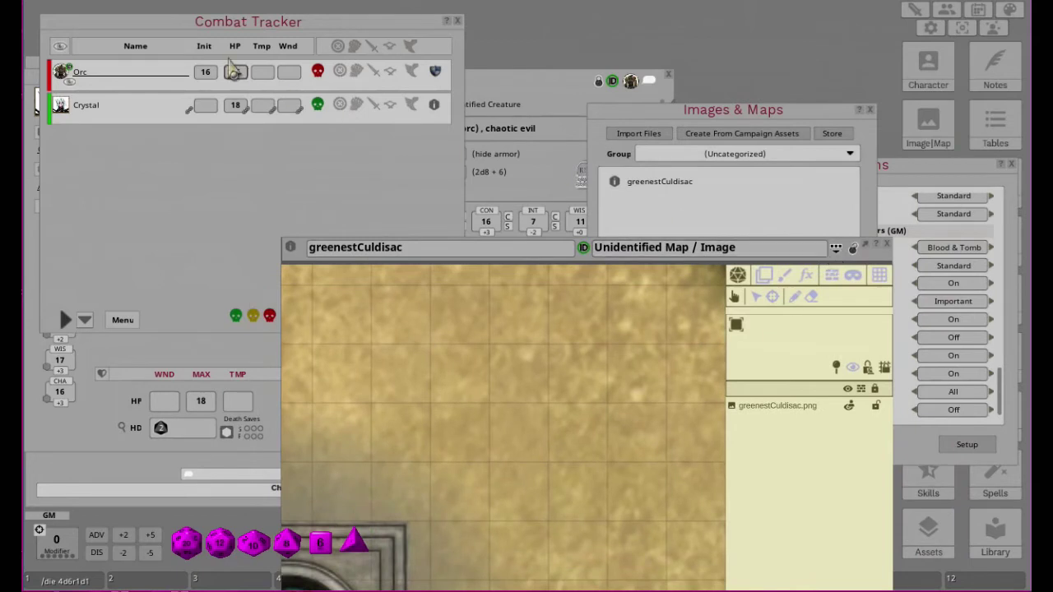
# Place the Orc and Crystal tokens from the combat tracker onto the greenestCuldisac map, one empty square apart.
pyautogui.click(67, 76)
pyautogui.moveTo(68, 74); pyautogui.dragTo(460, 550)
pyautogui.moveTo(59, 107); pyautogui.dragTo(578, 549)
pyautogui.click(437, 482)
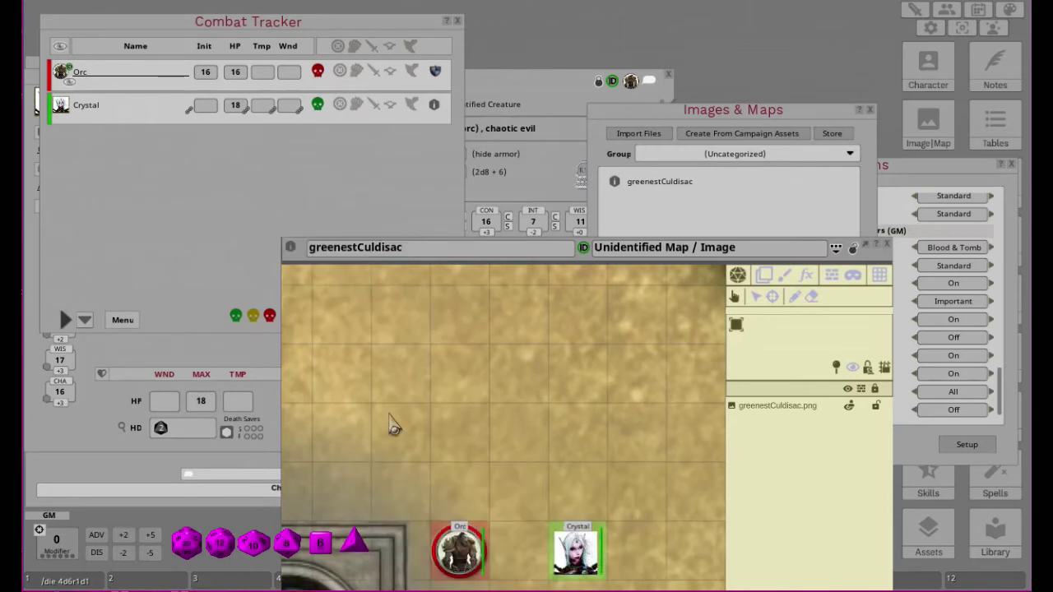
# Arrange the options and map so the tokens and settings are visible, and set Crystal's wounds to 18 in the combat tracker.
pyautogui.click(76, 94)
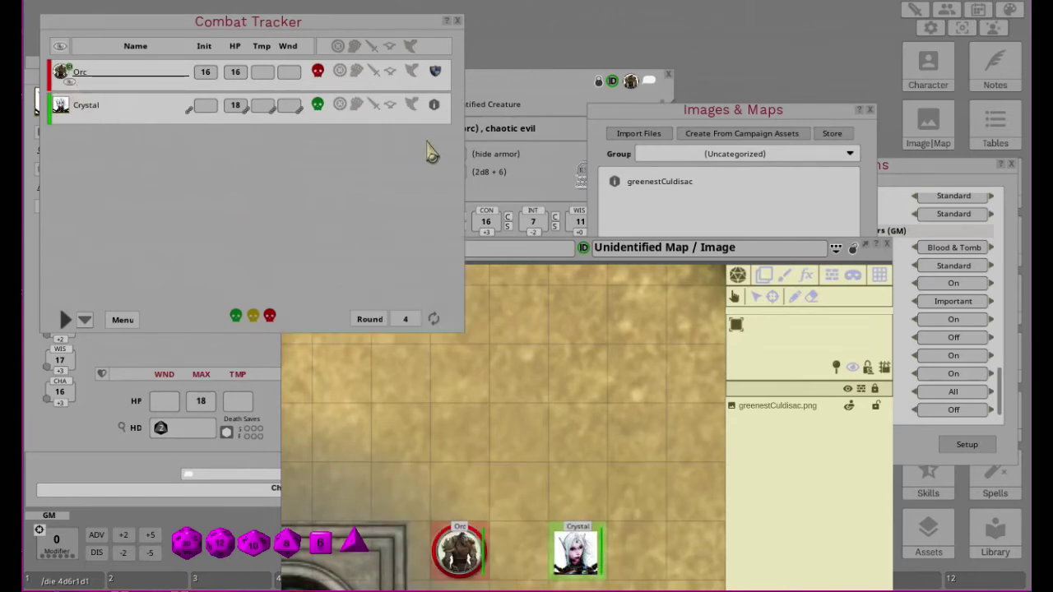
pyautogui.click(944, 175)
pyautogui.moveTo(944, 175); pyautogui.dragTo(958, 27)
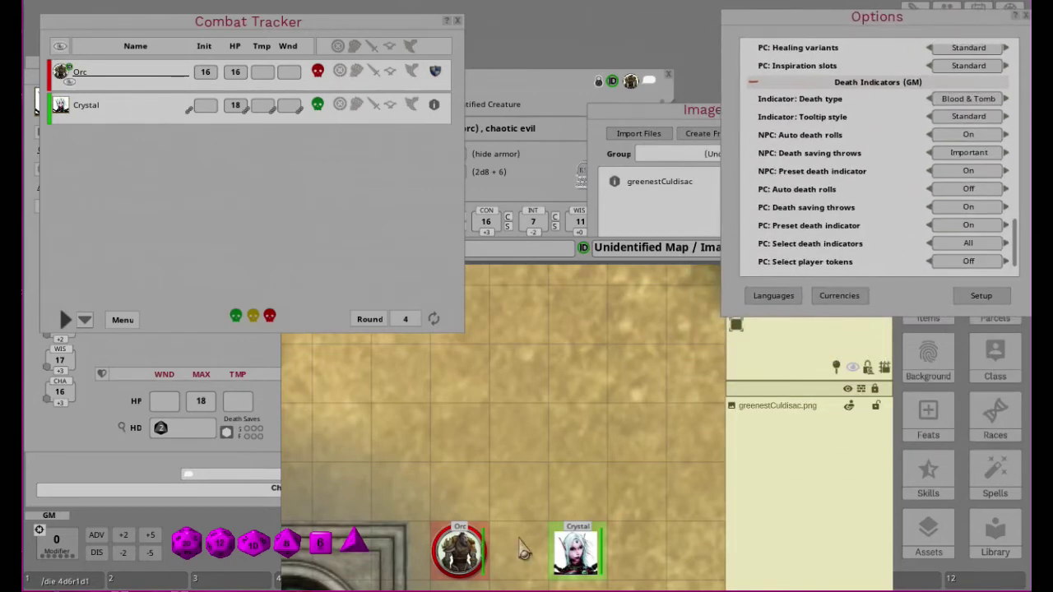
pyautogui.click(539, 443)
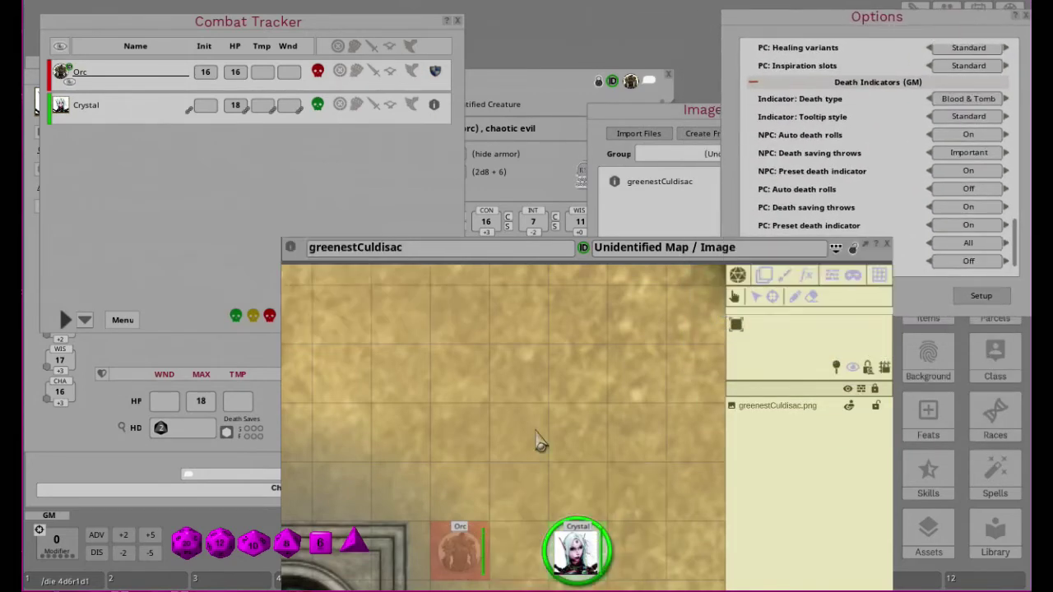
pyautogui.click(290, 107)
pyautogui.write('18')
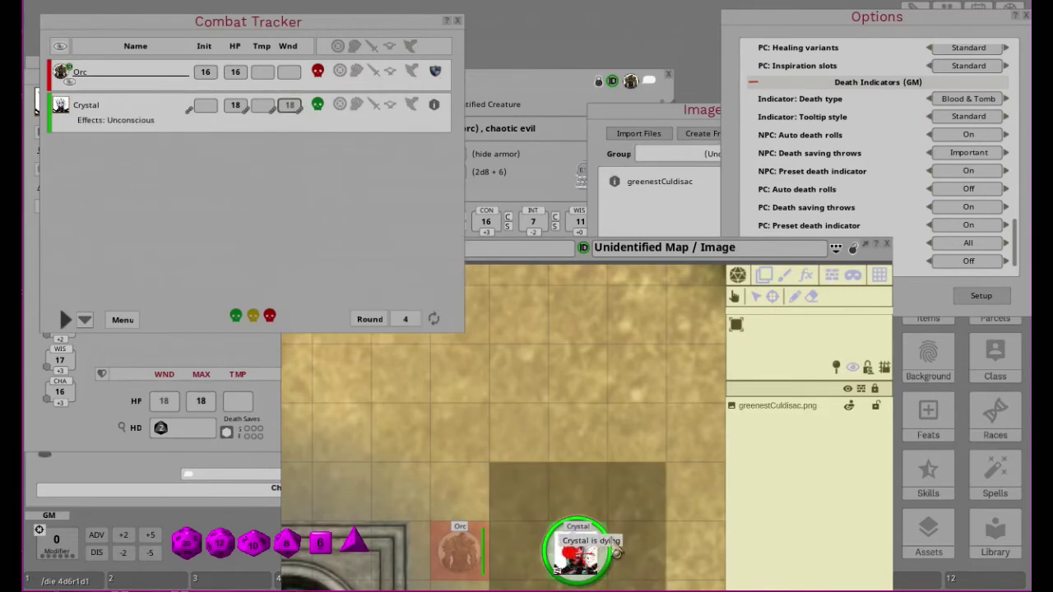
# Mark all three failed death saves on Crystal's character sheet.
pyautogui.click(550, 92)
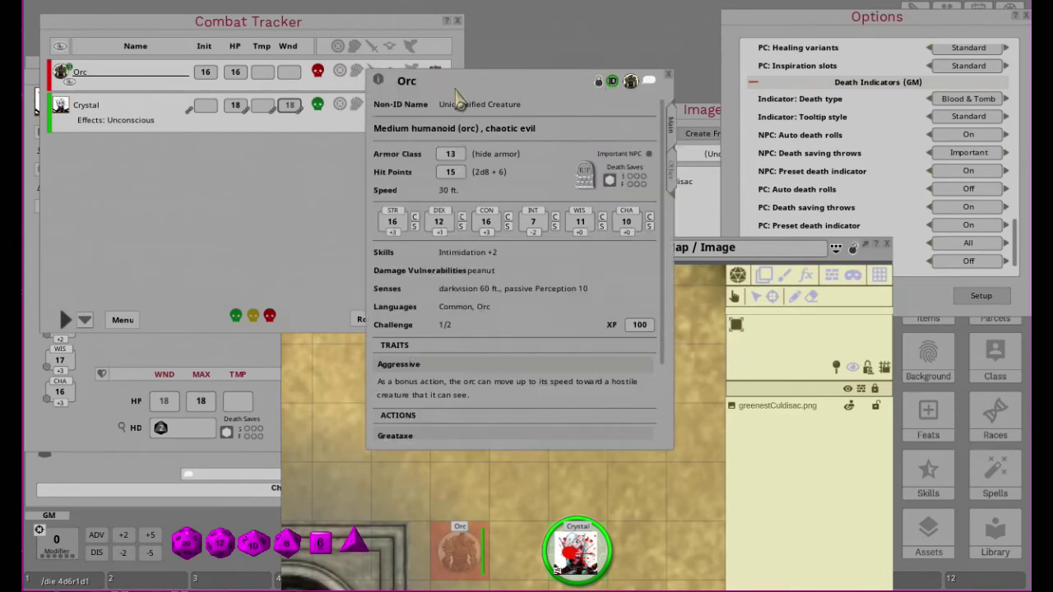
pyautogui.click(112, 447)
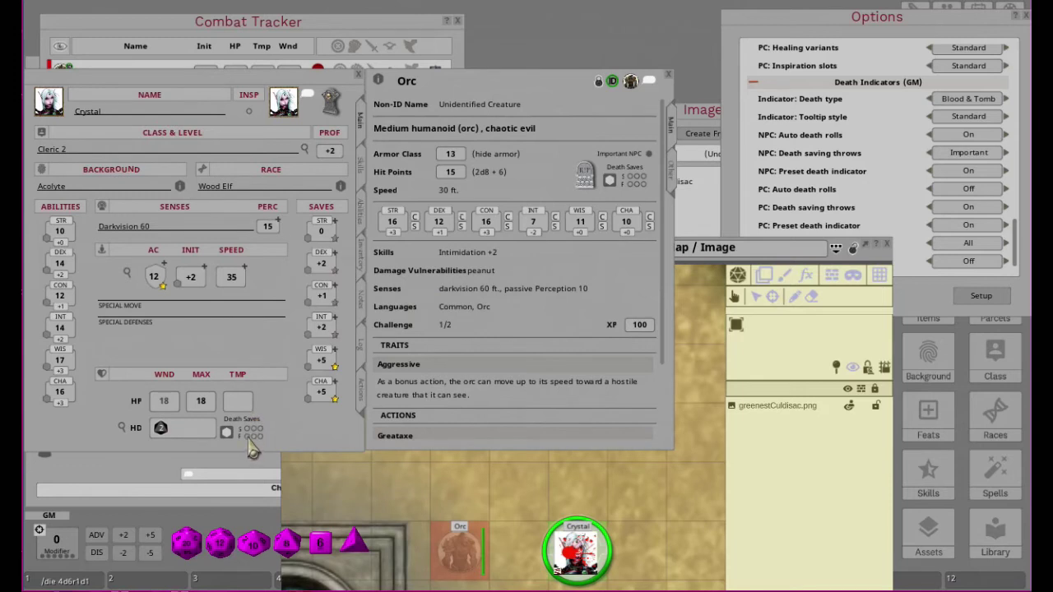
pyautogui.click(248, 437)
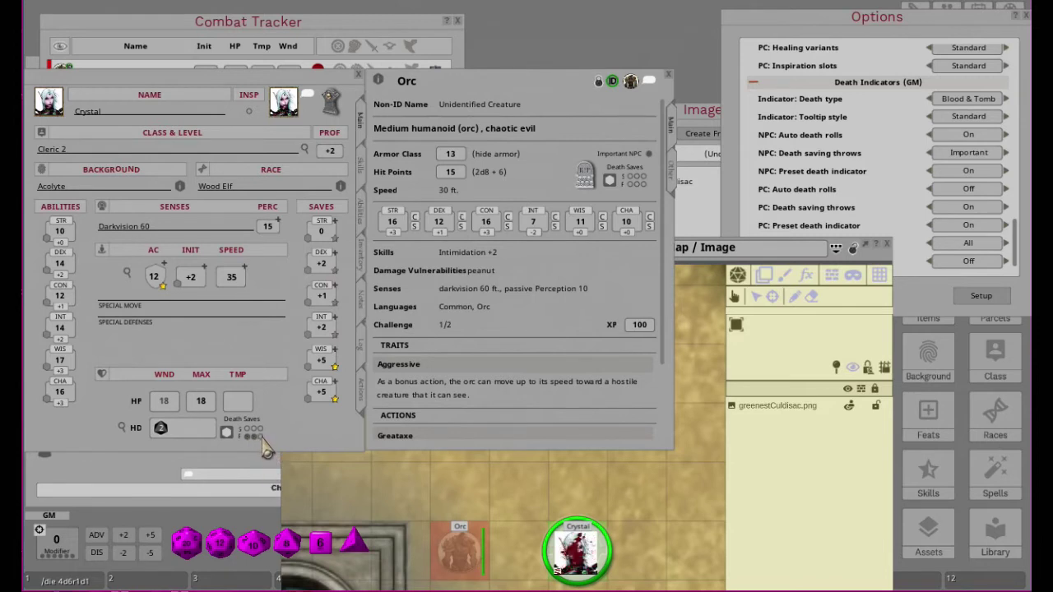
pyautogui.click(260, 437)
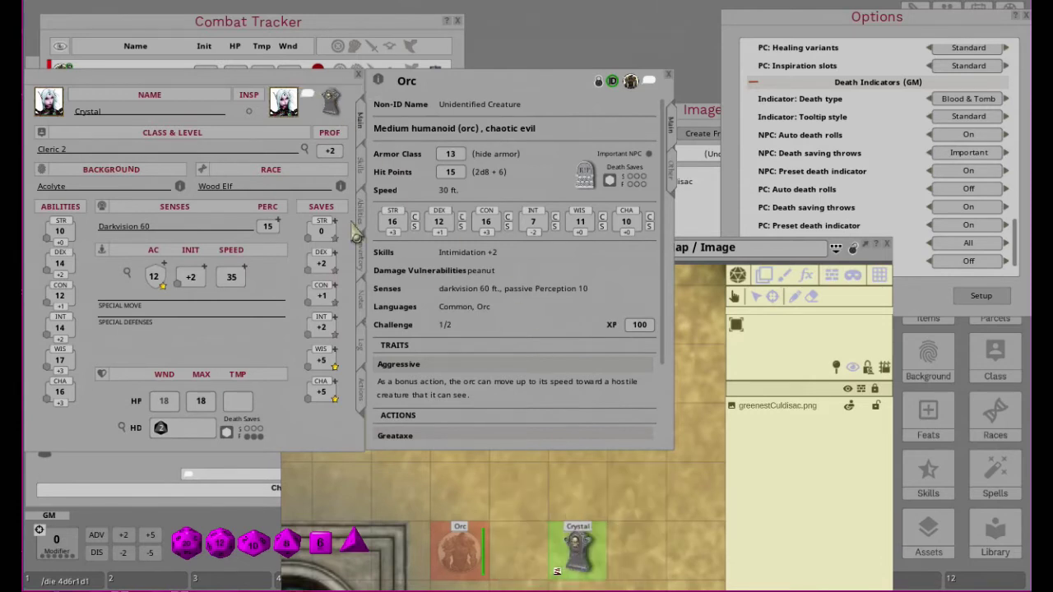
# Make the Orc's token visible to players and set its wounds to 16 in the combat tracker.
pyautogui.click(171, 33)
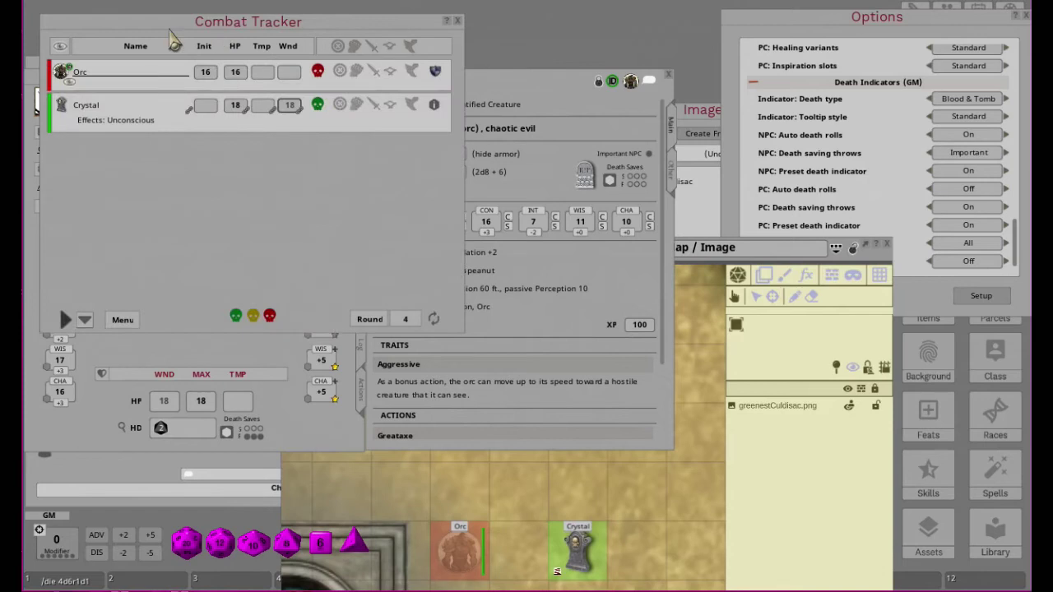
pyautogui.click(68, 82)
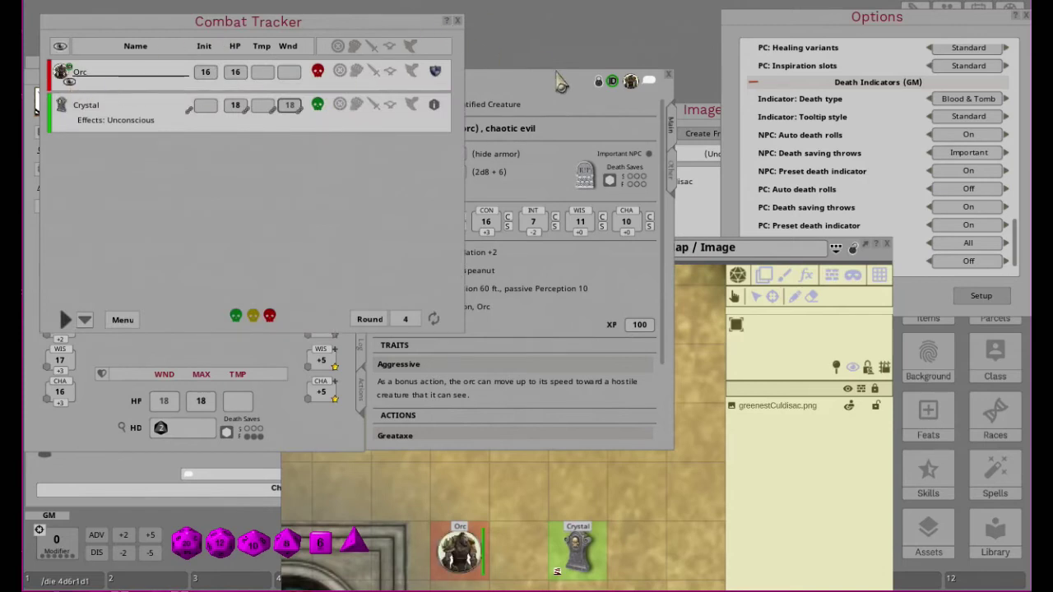
pyautogui.click(535, 86)
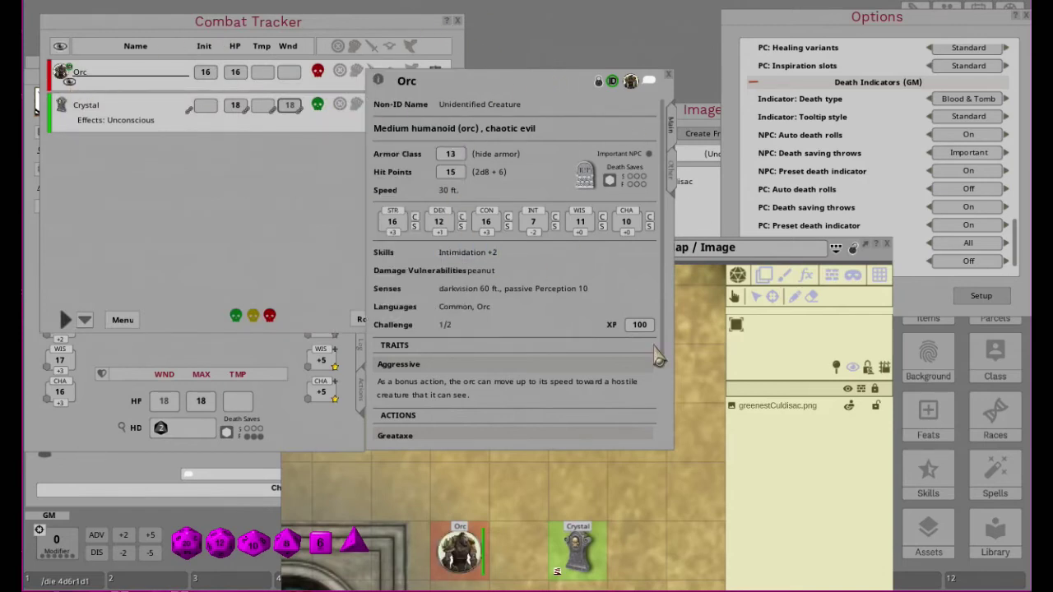
pyautogui.click(290, 74)
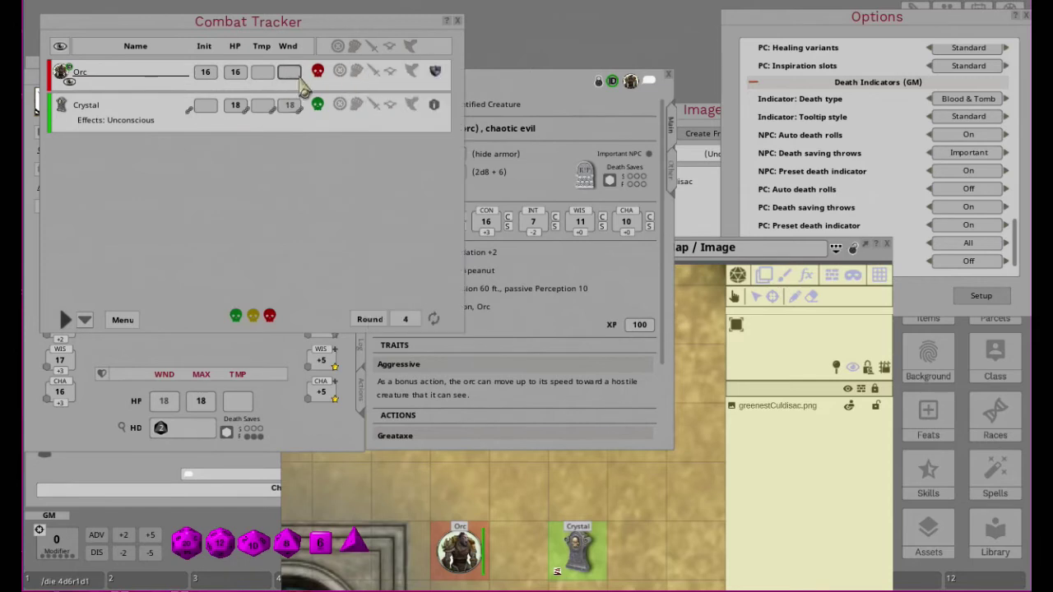
pyautogui.write('16')
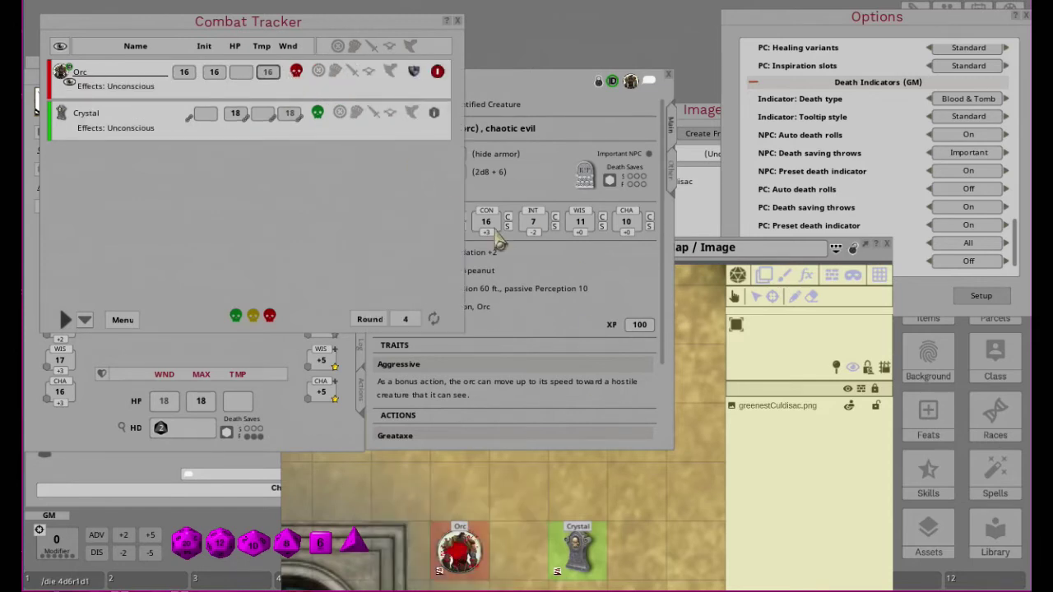
# Mark the Orc's three failed death saves one at a time on its record.
pyautogui.click(569, 86)
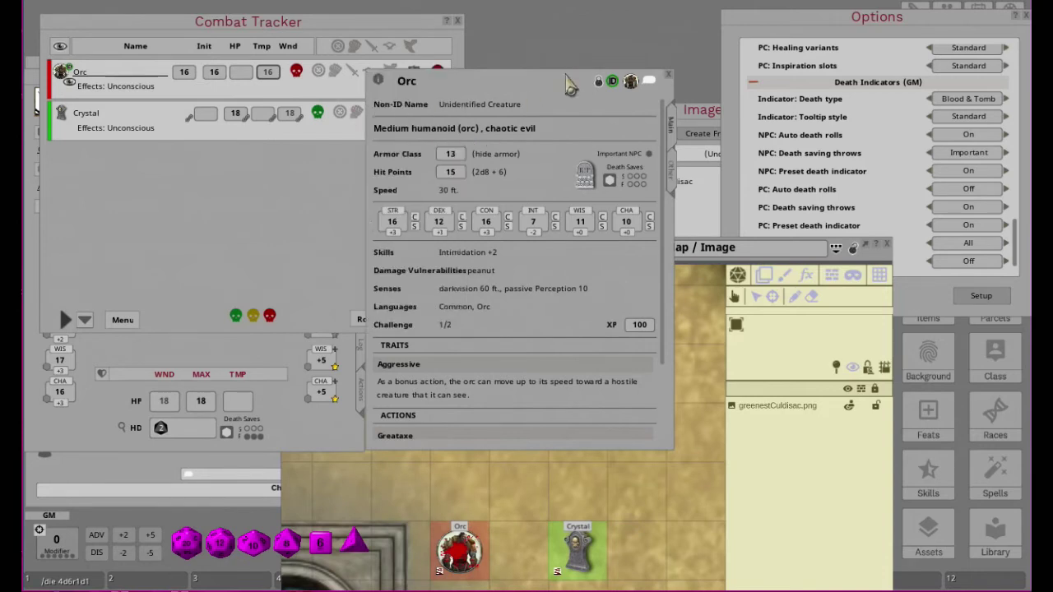
pyautogui.click(631, 185)
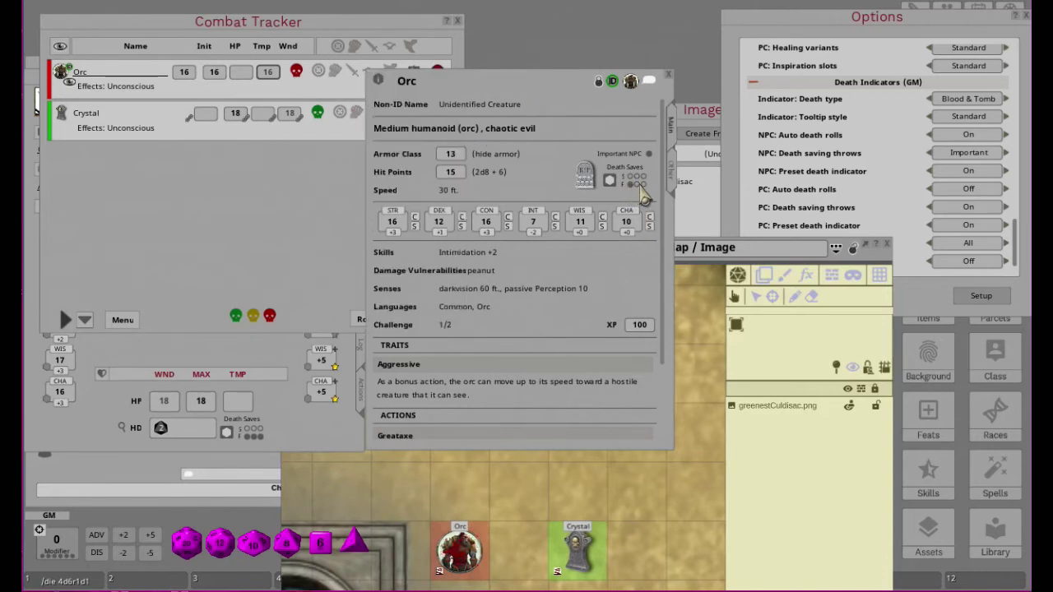
pyautogui.click(638, 184)
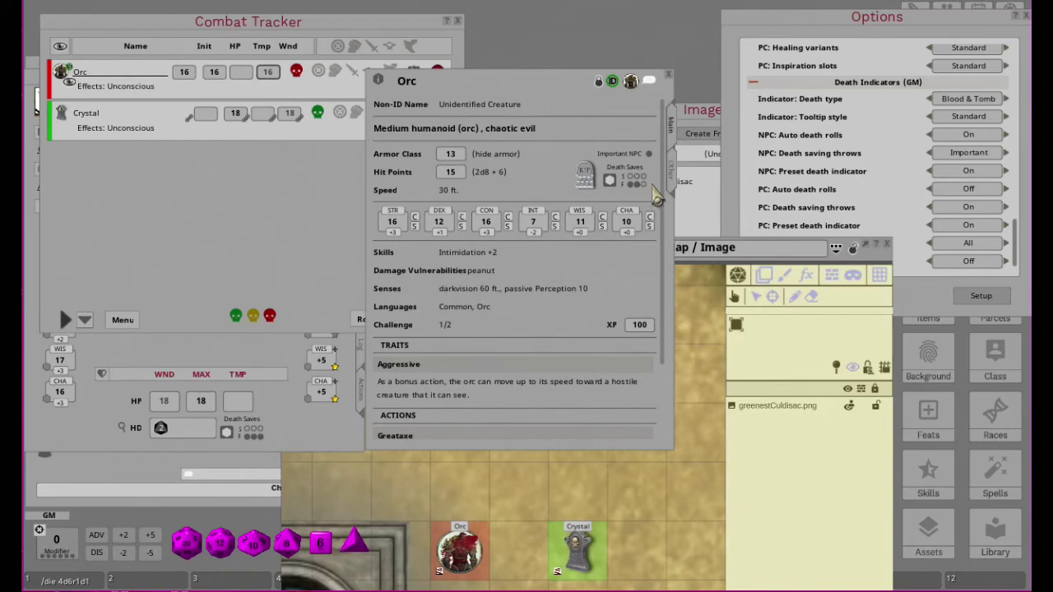
pyautogui.click(646, 189)
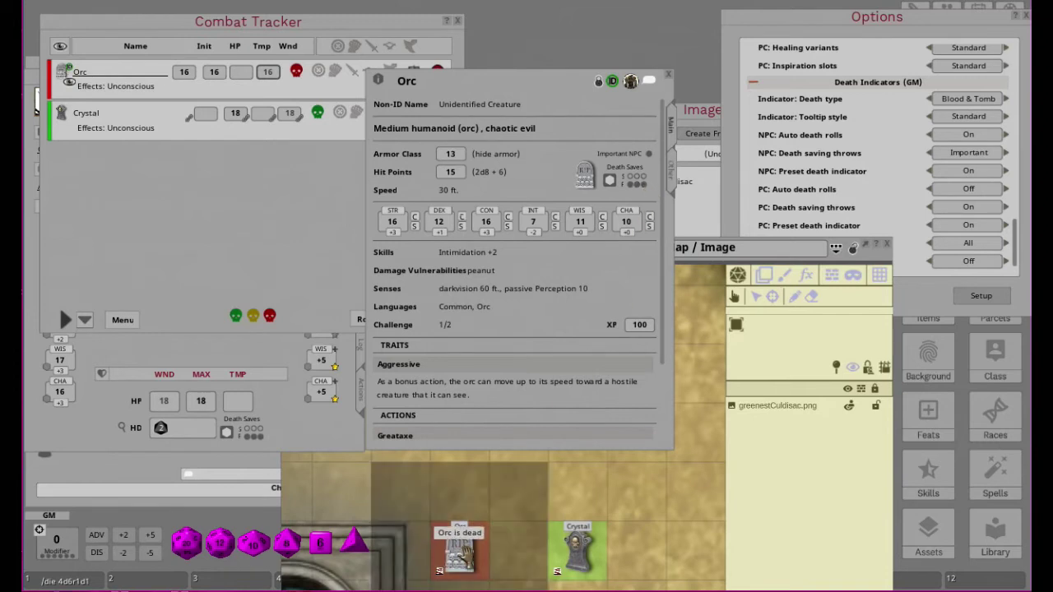
# Clear the failed death saves on the Orc's record and on Crystal's character sheet.
pyautogui.click(630, 186)
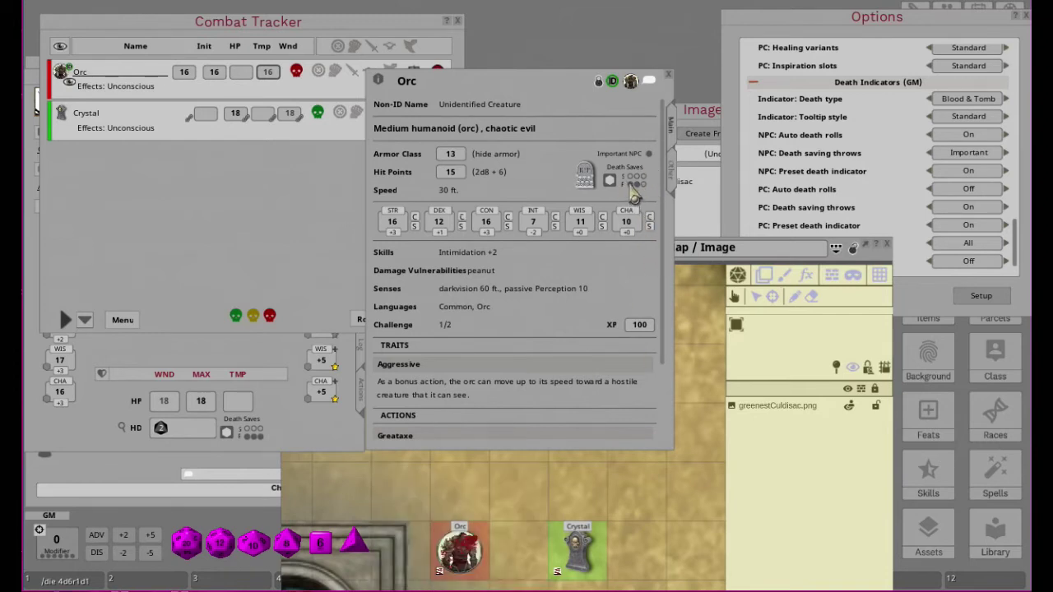
pyautogui.click(630, 188)
pyautogui.click(631, 186)
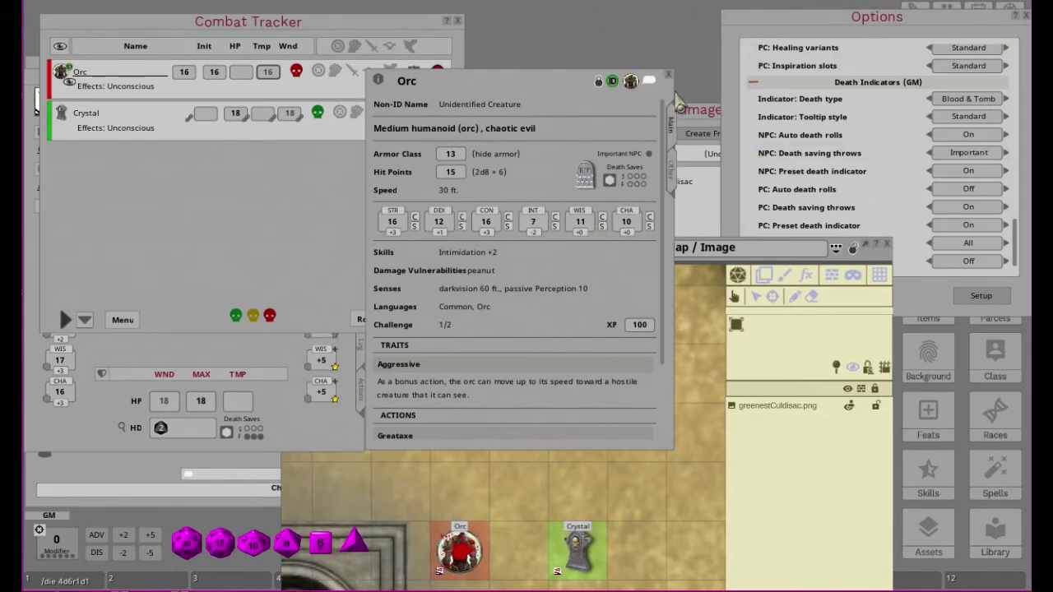
pyautogui.click(301, 445)
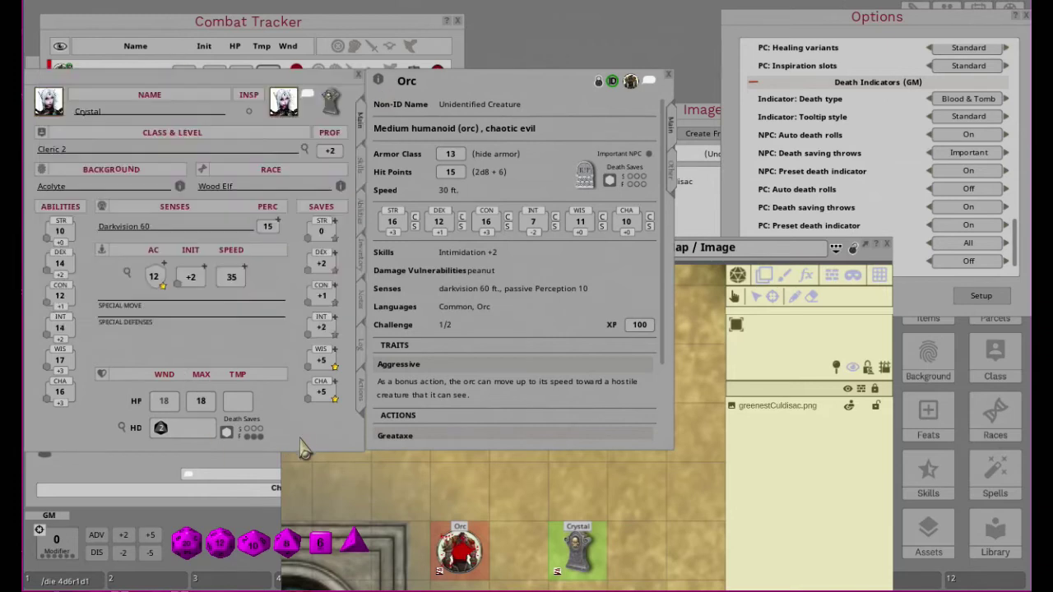
pyautogui.click(250, 437)
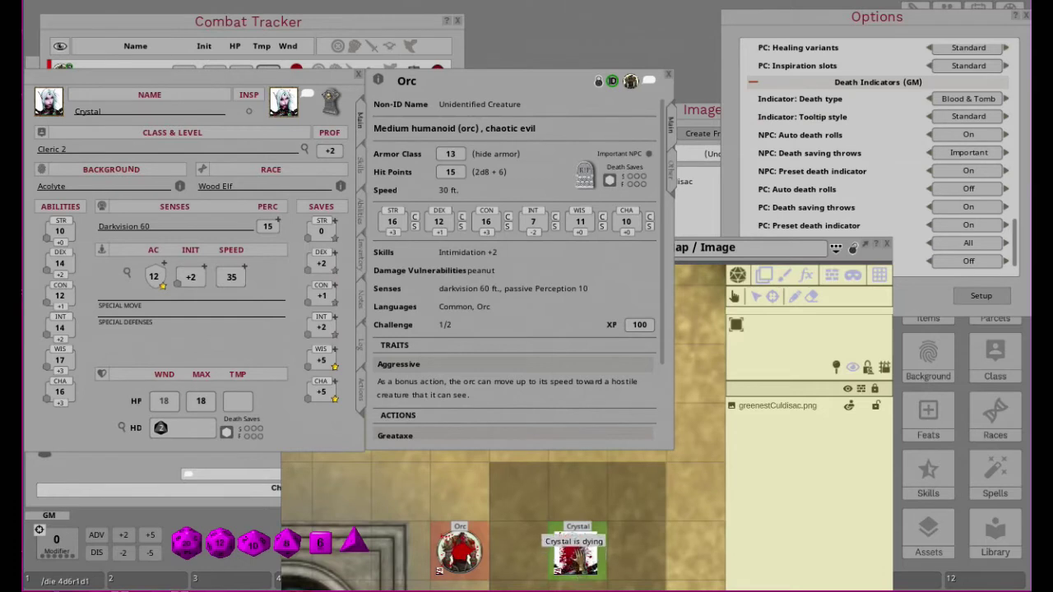
# Set the Indicator: Tooltip style option to [Status].
pyautogui.click(1010, 124)
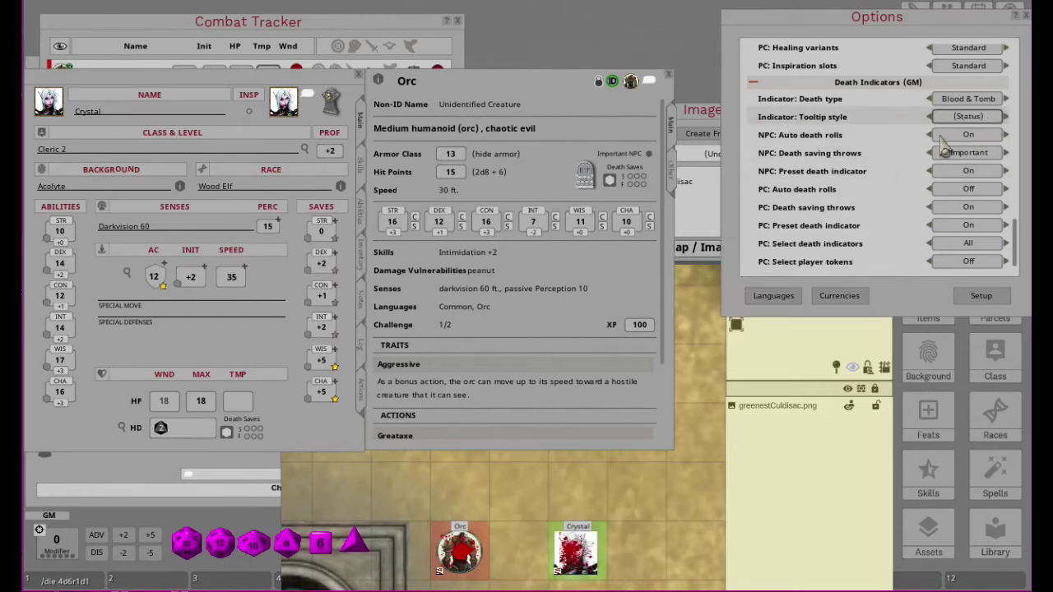
# Set the Indicator: Tooltip style option to Standard and check the tooltip on Crystal's token.
pyautogui.moveTo(577, 564)
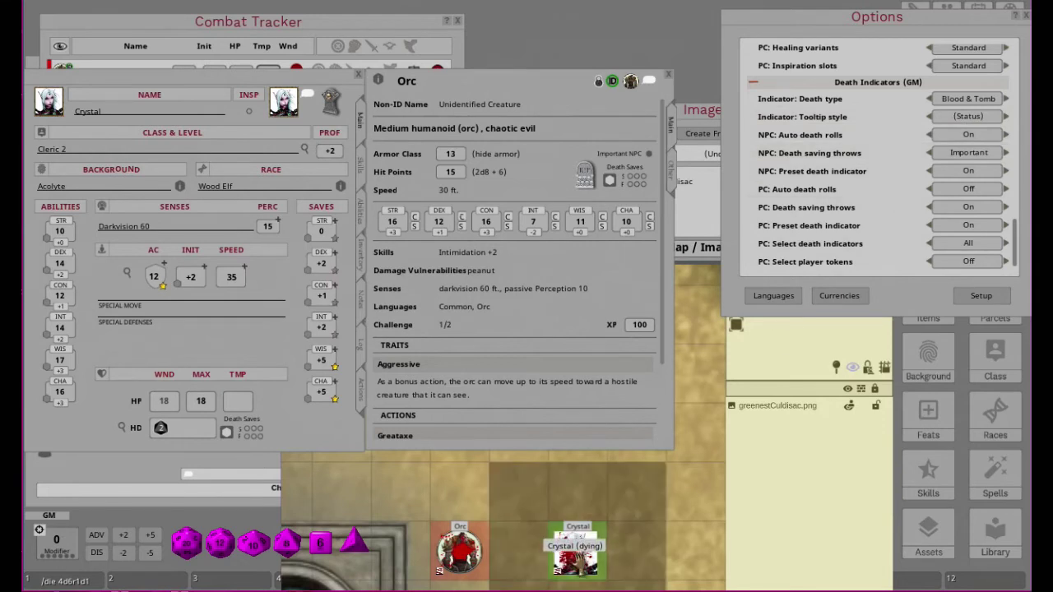
pyautogui.click(1005, 116)
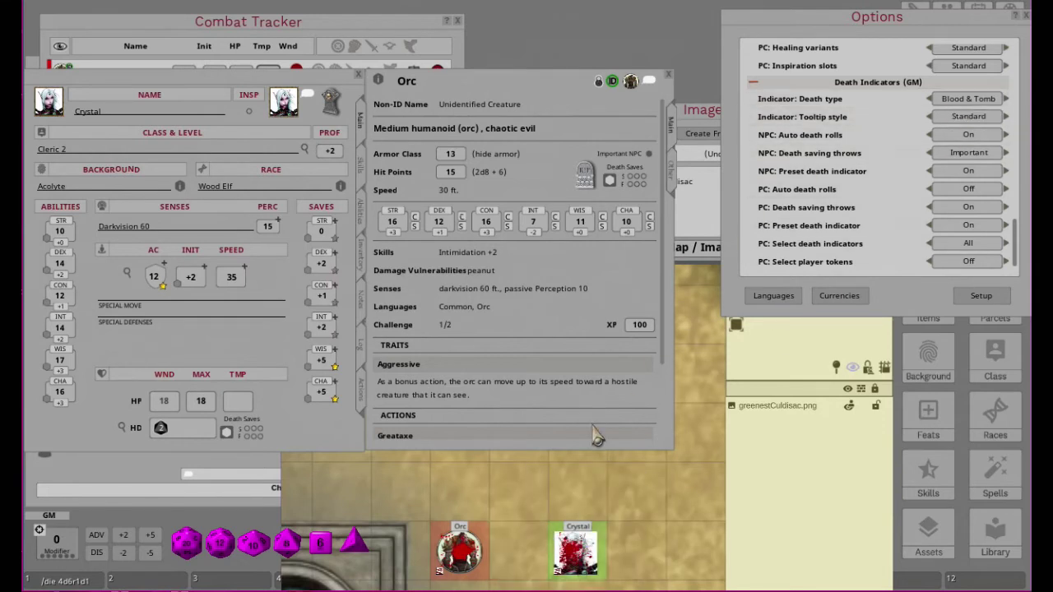
pyautogui.moveTo(584, 565)
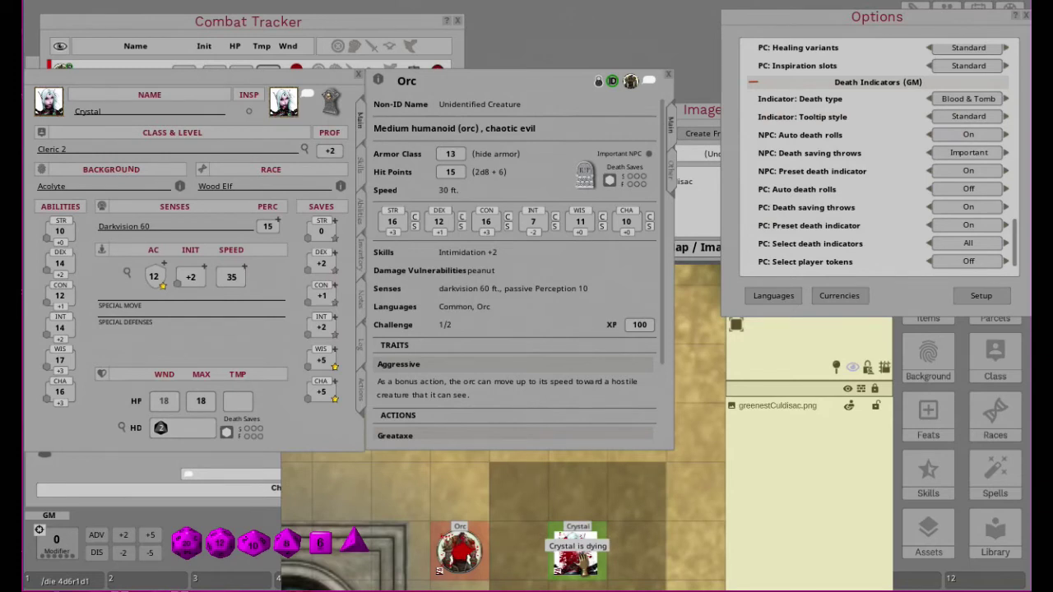
pyautogui.click(976, 117)
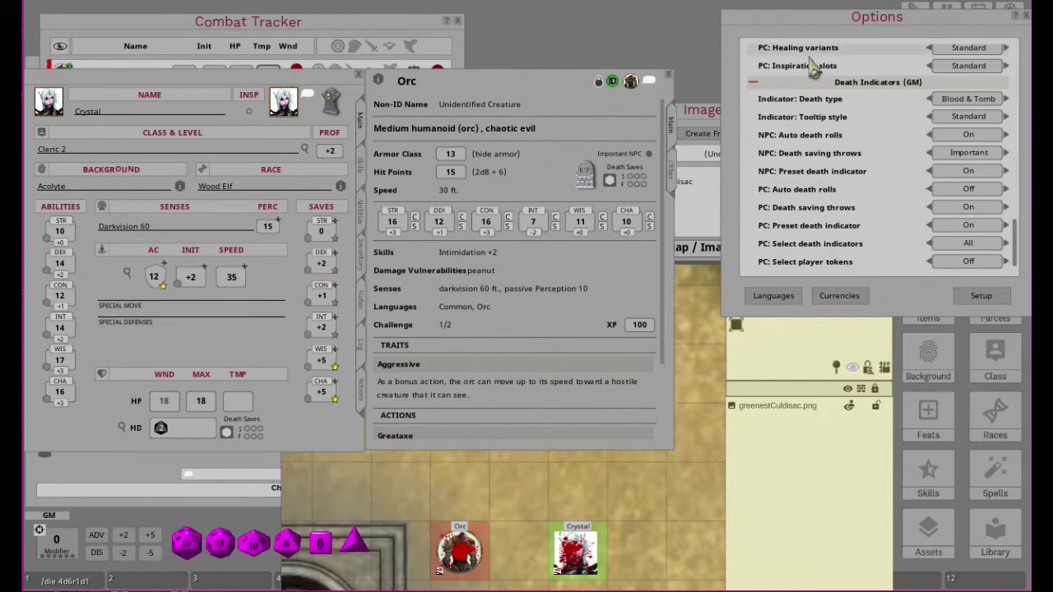
# Mark all three failed death saves on the Orc's record and clear them again.
pyautogui.click(645, 184)
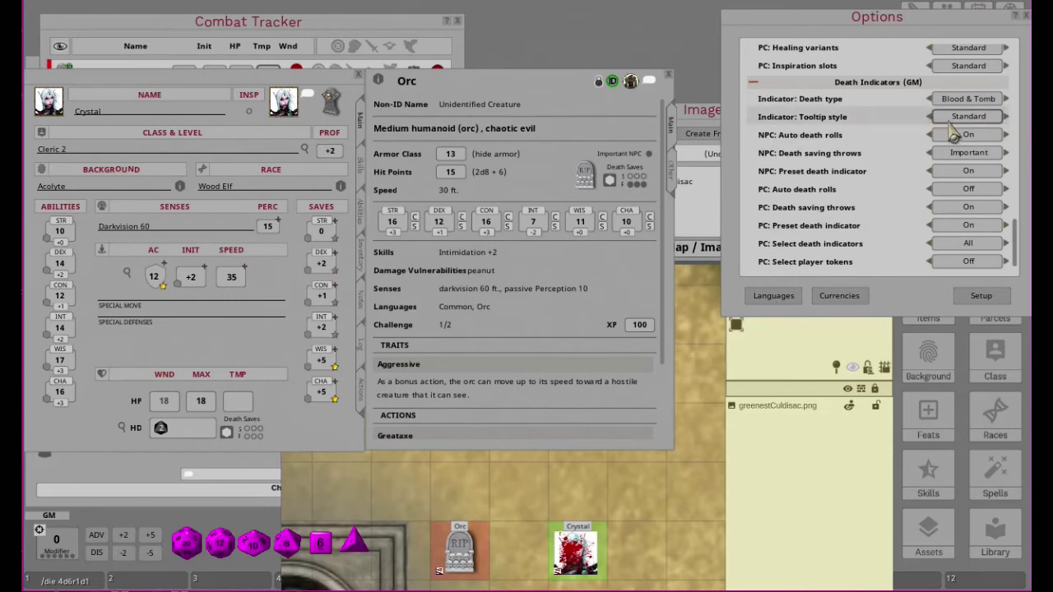
pyautogui.click(635, 186)
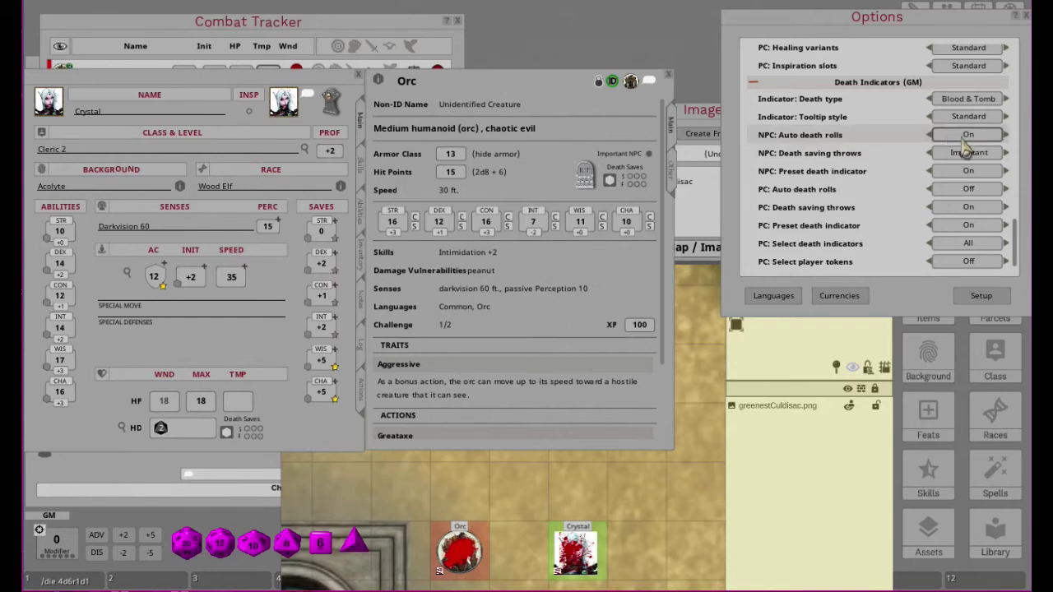
# Advance the turns in the combat tracker to round 7 to trigger the Orc's automatic death saving throws.
pyautogui.click(176, 28)
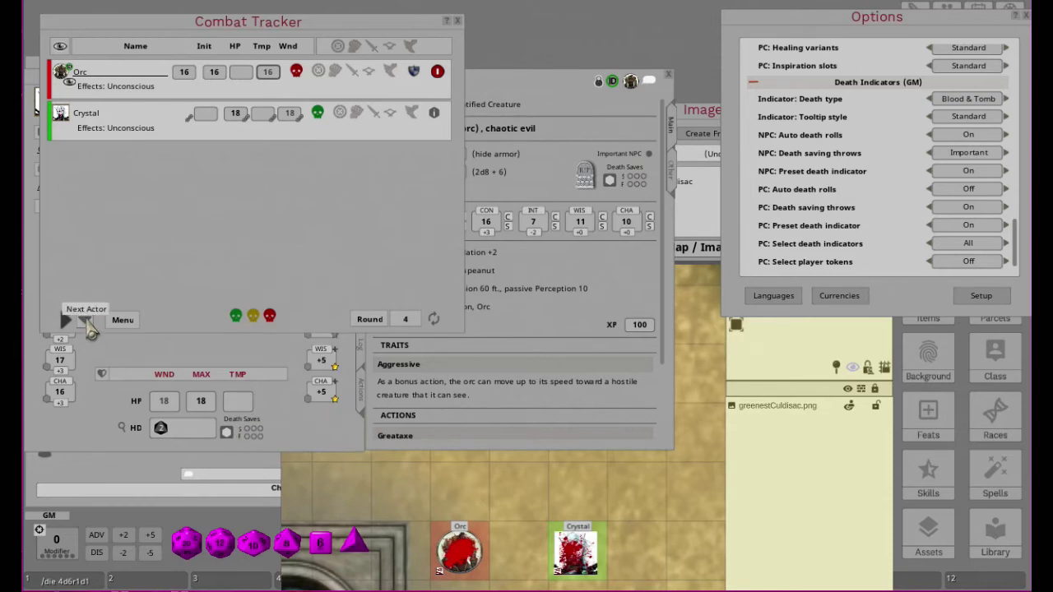
pyautogui.click(49, 89)
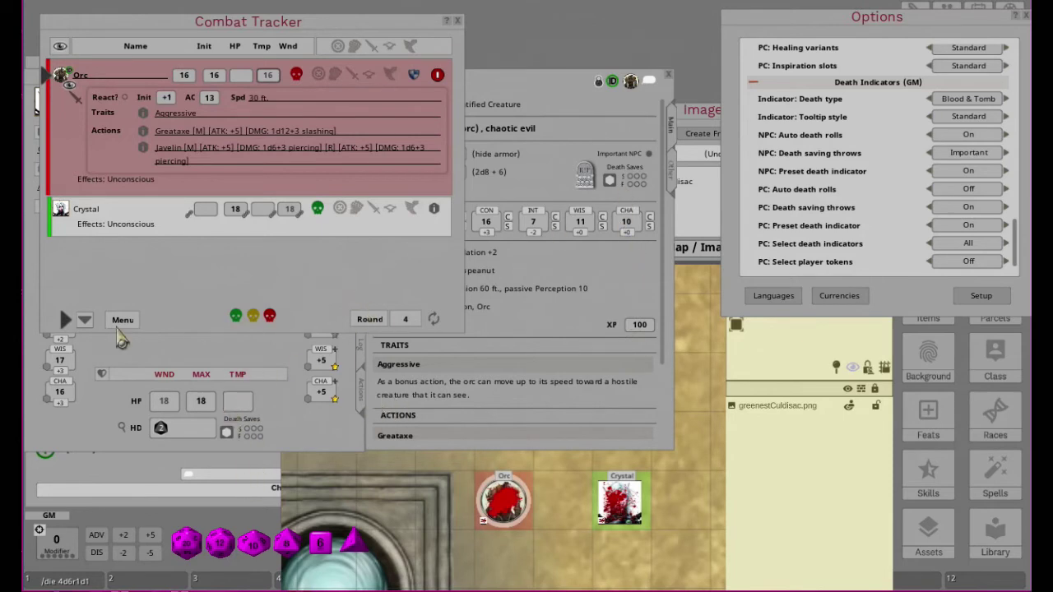
pyautogui.click(87, 322)
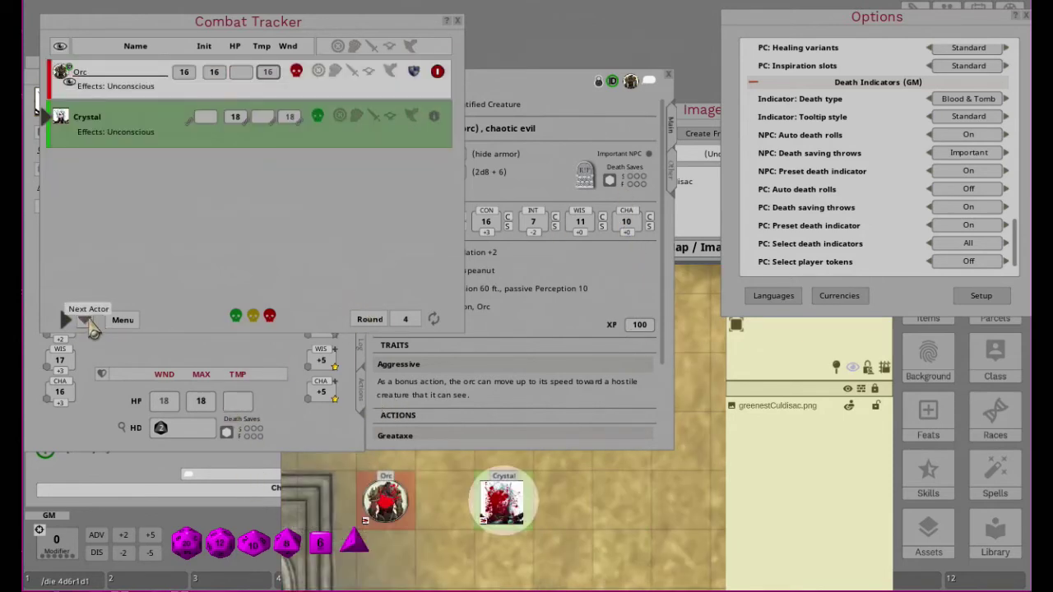
pyautogui.click(86, 322)
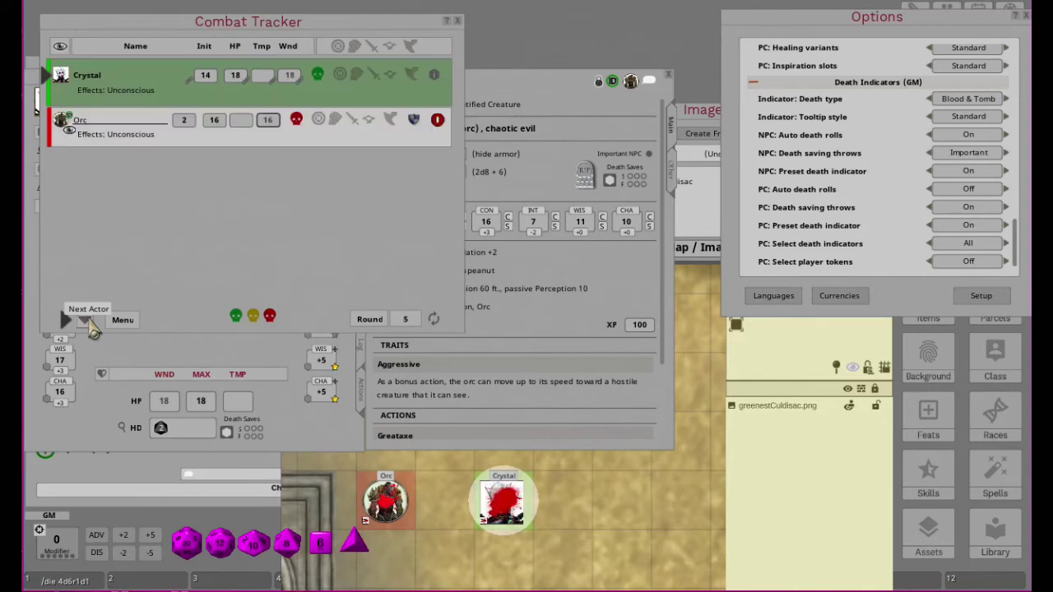
pyautogui.click(87, 322)
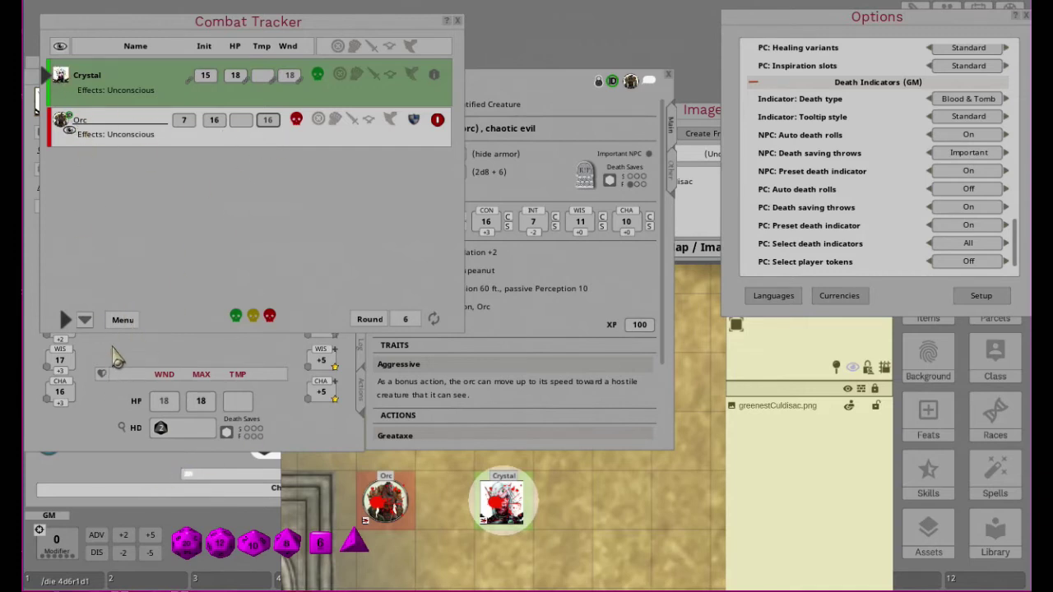
pyautogui.click(84, 322)
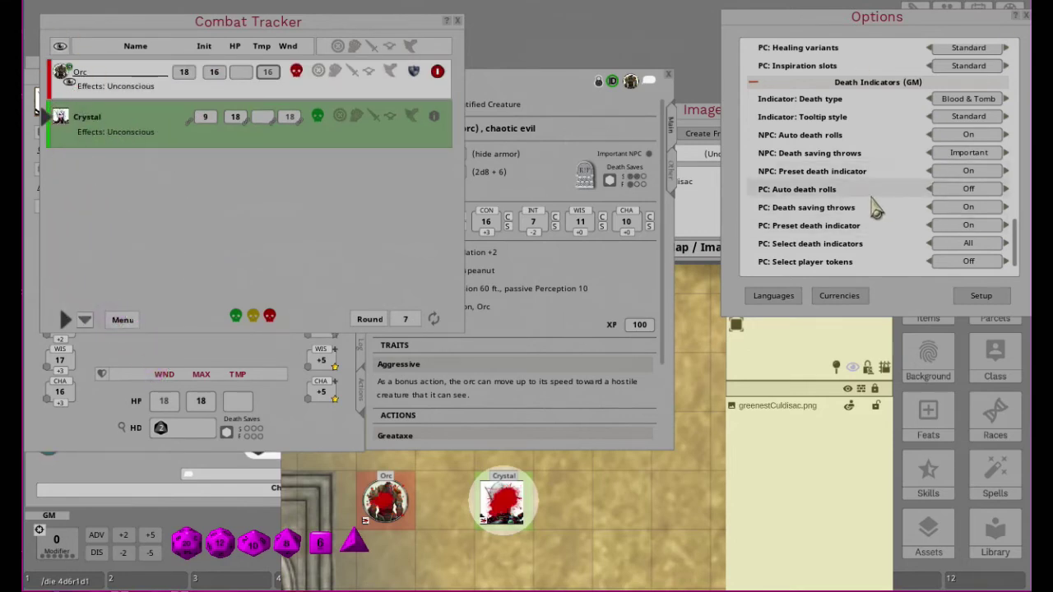
# Review the CT: Roll init each round option and shorten Crystal's character sheet to uncover the chat log.
pyautogui.scroll(5, 877, 210)
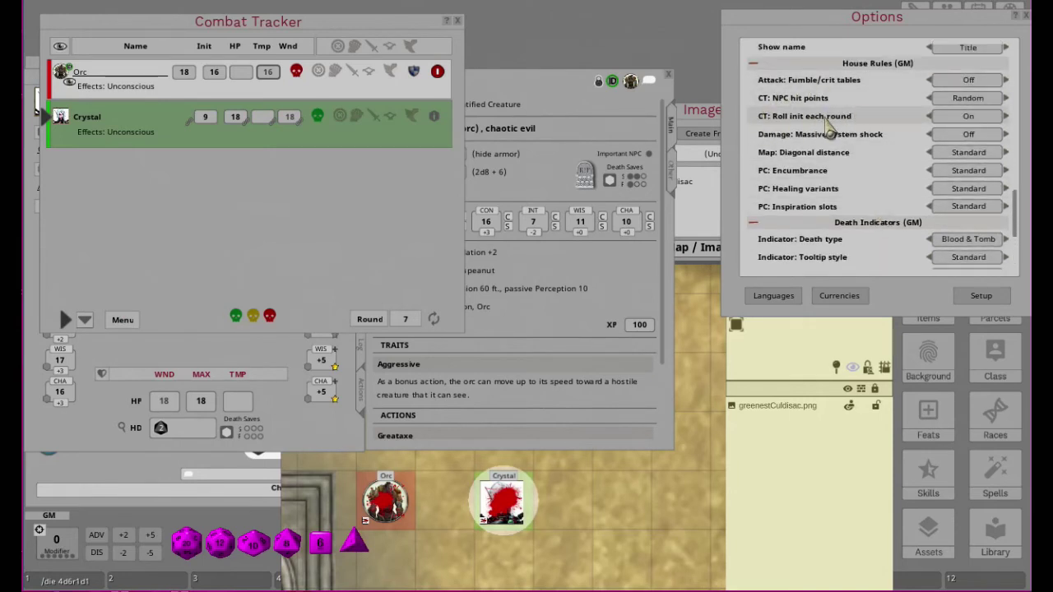
pyautogui.scroll(-5, 827, 188)
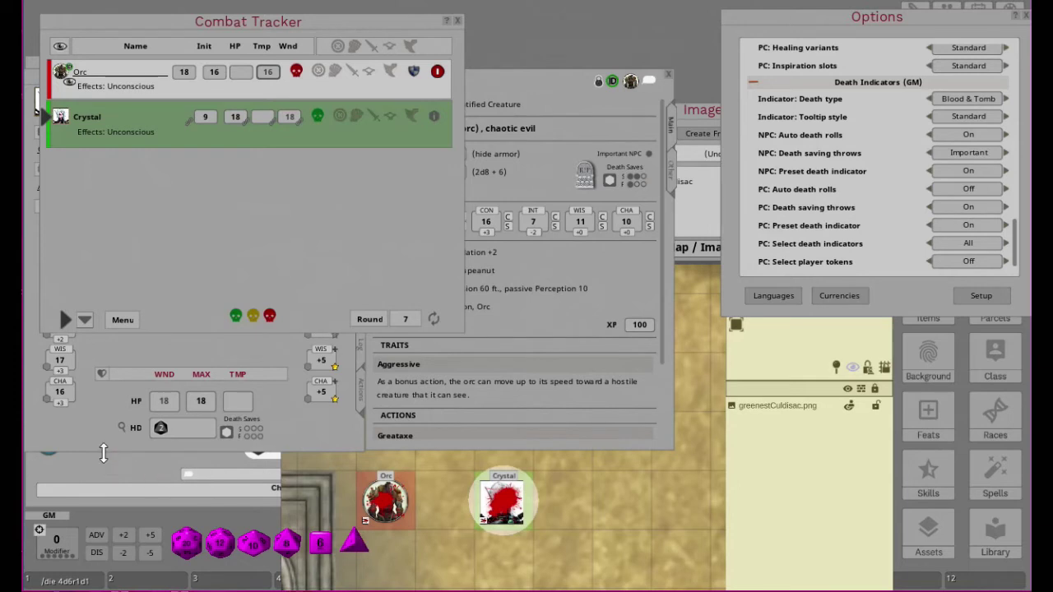
pyautogui.moveTo(104, 455); pyautogui.dragTo(99, 414)
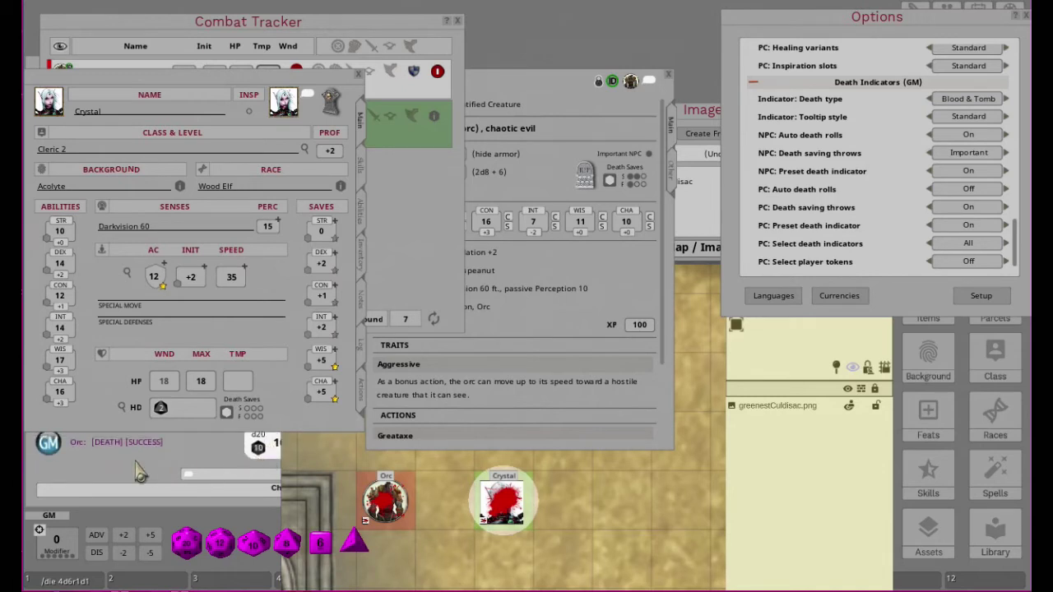
pyautogui.click(338, 32)
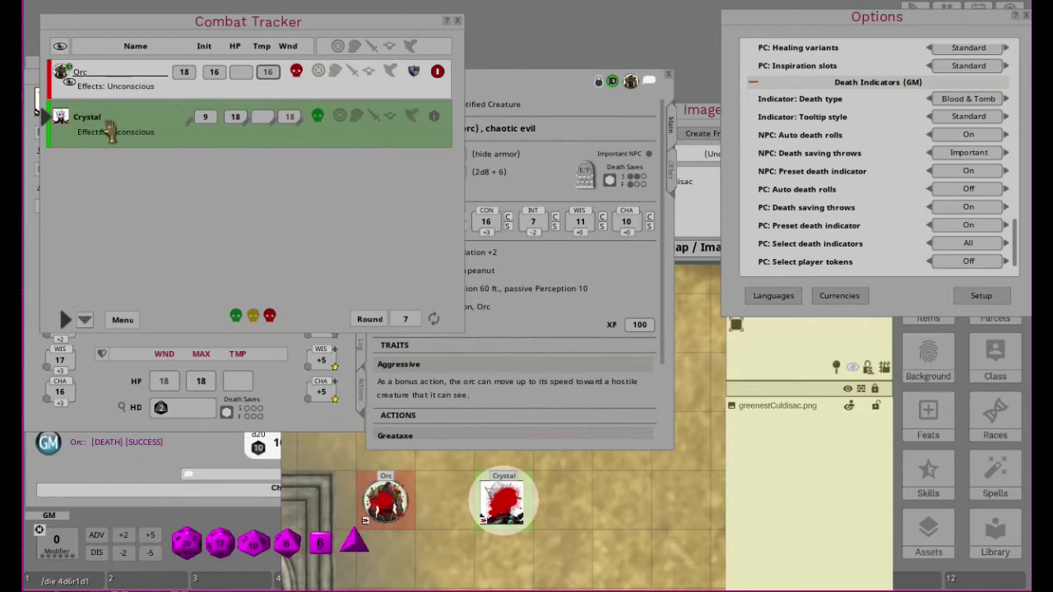
# Advance the combat to round 9 and check the death indicator on the Orc's token.
pyautogui.click(85, 326)
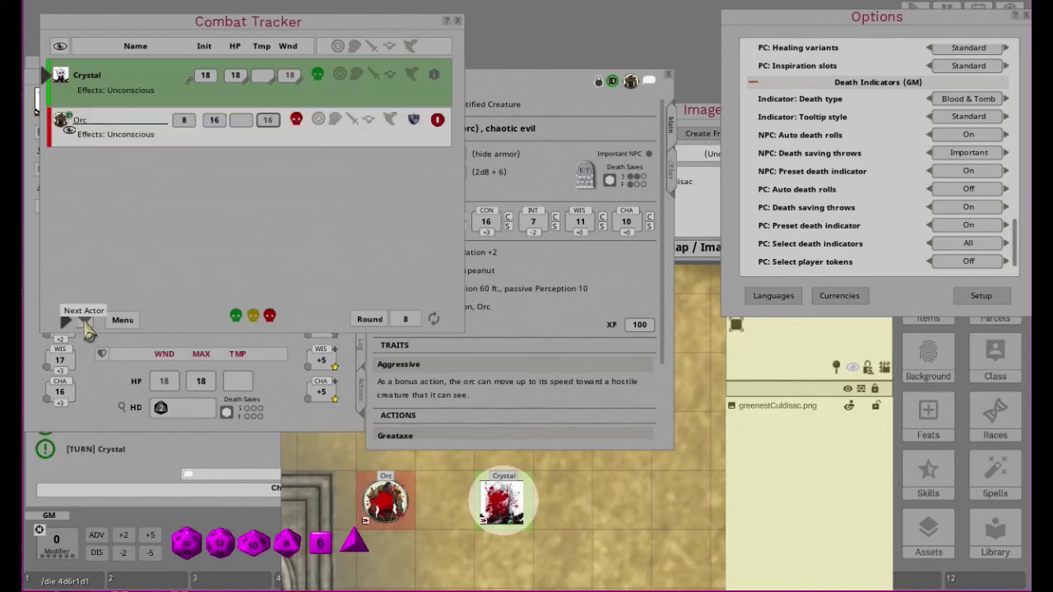
pyautogui.click(86, 326)
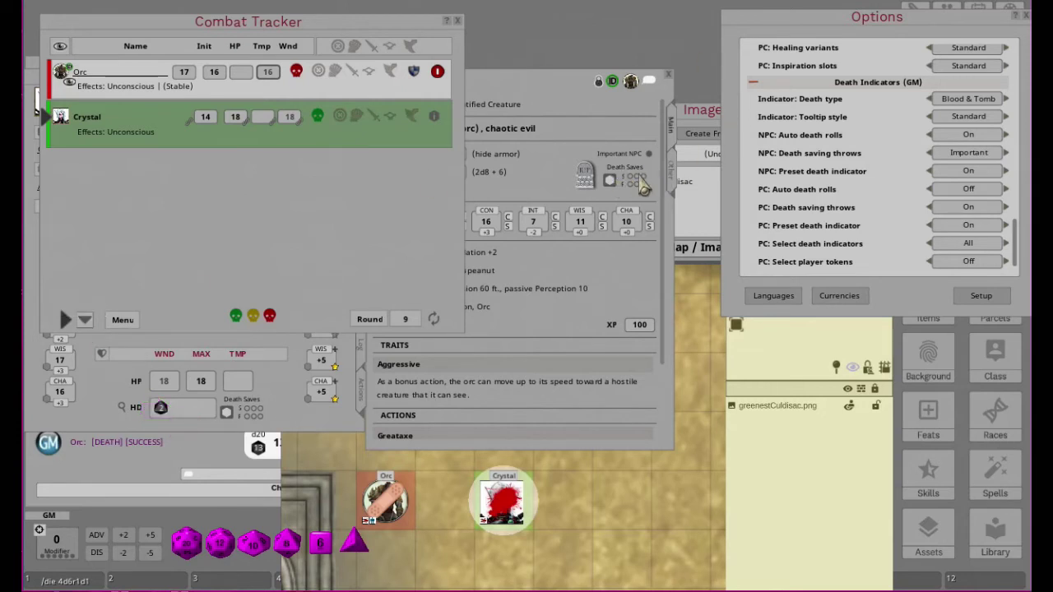
pyautogui.moveTo(385, 503)
pyautogui.moveTo(402, 487)
# Keep advancing the combat tracker through the actors' turns until round 21.
pyautogui.click(85, 323)
pyautogui.click(86, 323)
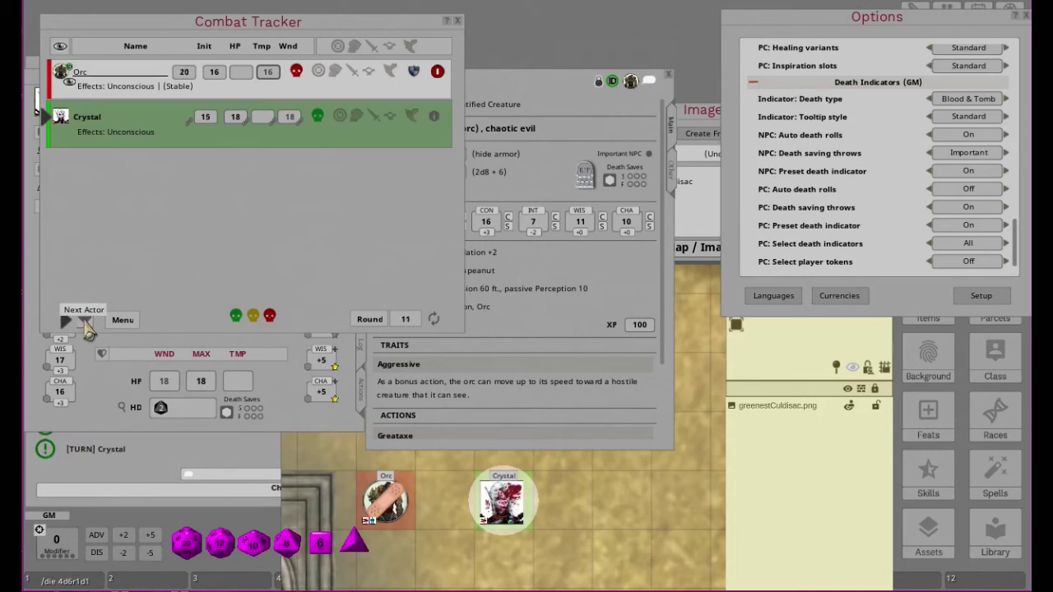
pyautogui.click(86, 323)
pyautogui.click(86, 323)
pyautogui.click(86, 324)
pyautogui.click(86, 323)
pyautogui.click(88, 325)
pyautogui.click(87, 324)
pyautogui.click(87, 325)
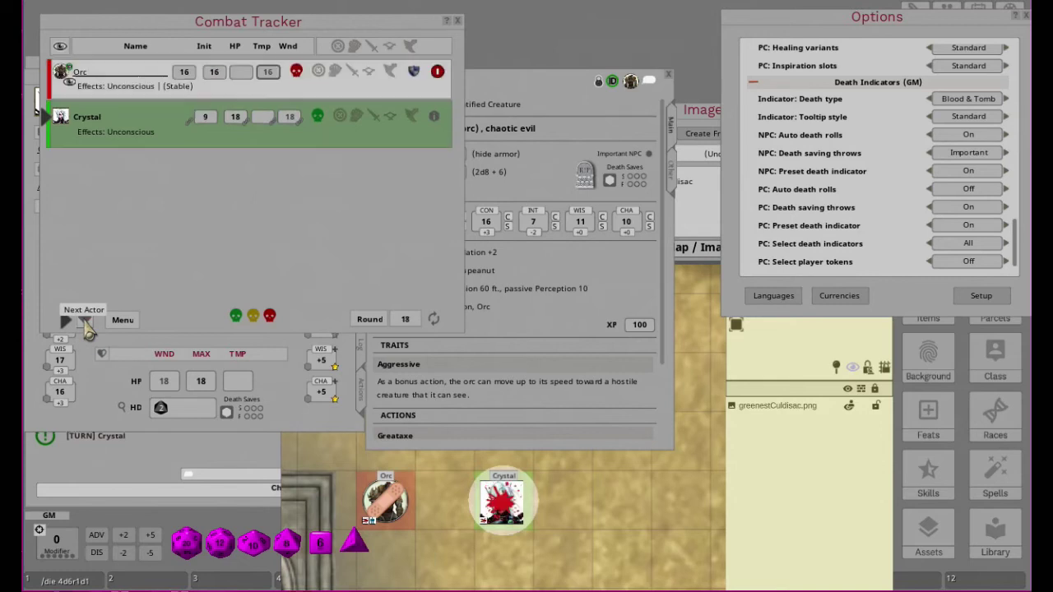
pyautogui.click(87, 324)
pyautogui.click(87, 324)
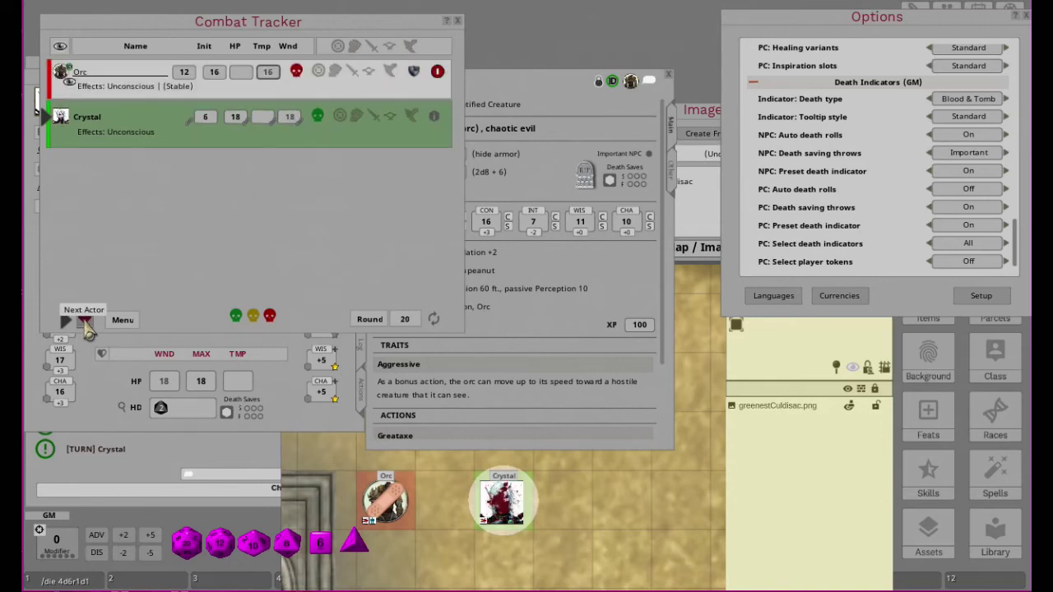
pyautogui.click(87, 325)
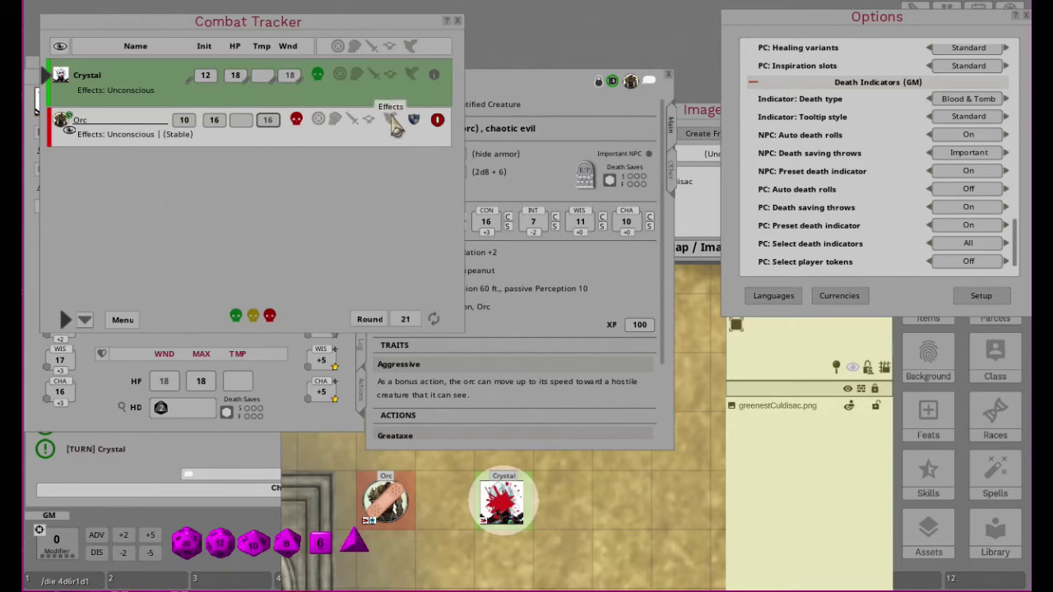
# Remove the Orc's Unconscious and Stable effects in the combat tracker and set its wounds to 15.
pyautogui.click(392, 121)
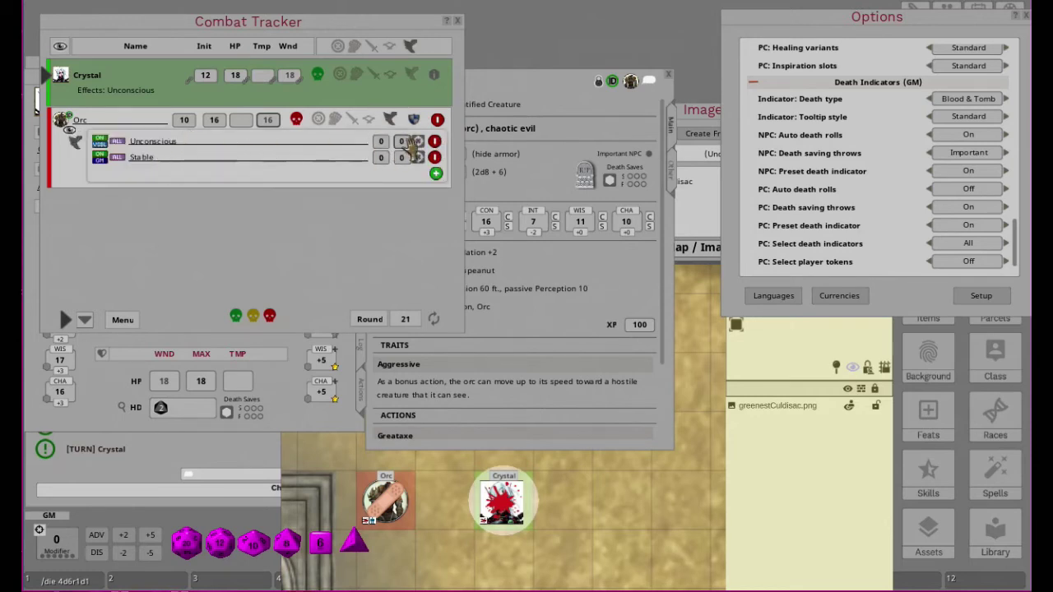
pyautogui.click(436, 144)
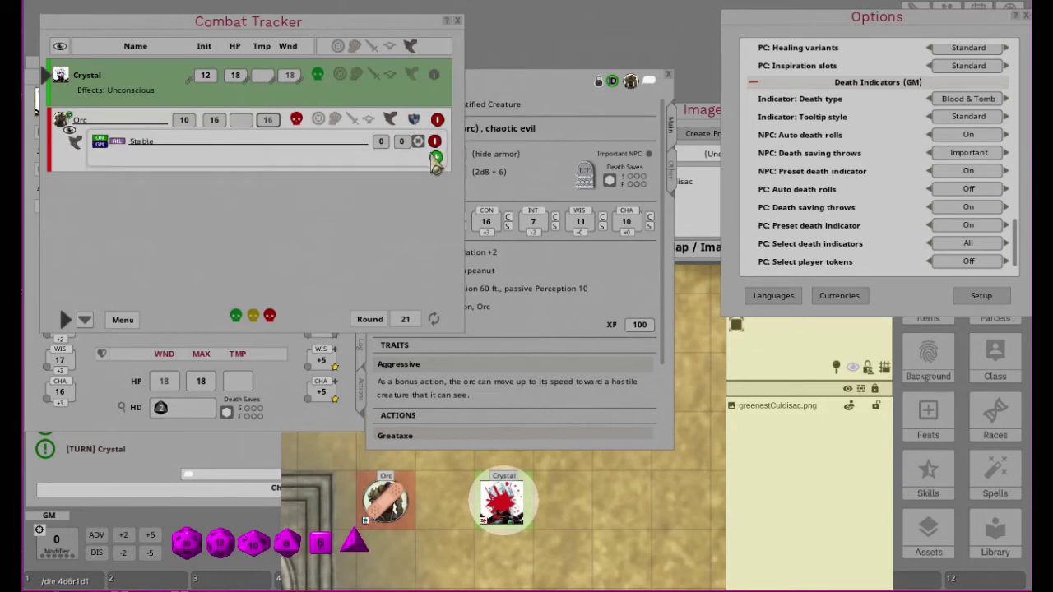
pyautogui.click(436, 144)
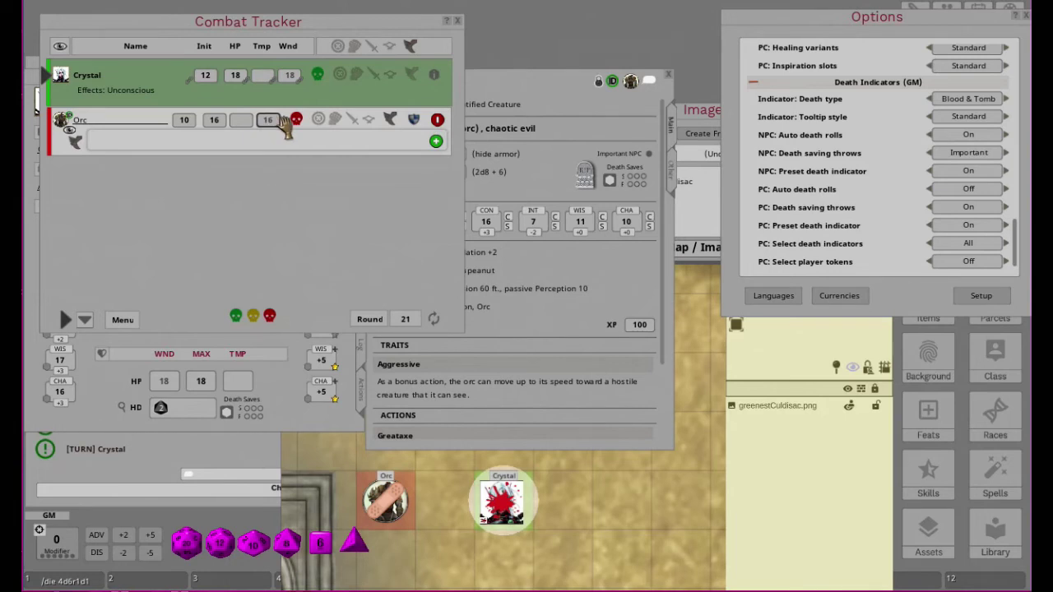
pyautogui.press('BackSpace')
pyautogui.press('BackSpace')
pyautogui.write('15')
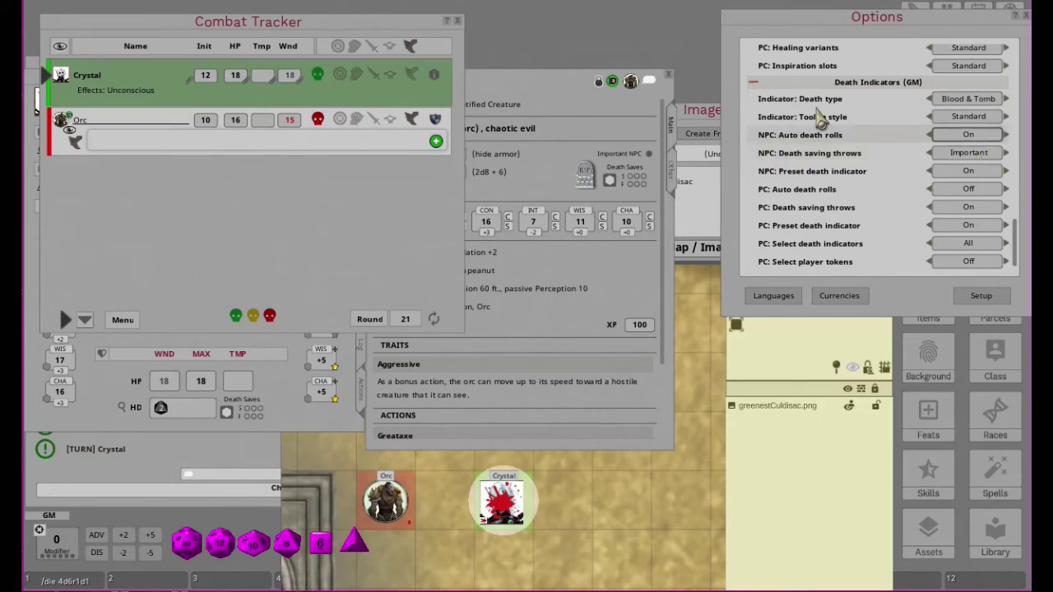
# Switch the NPC: Death saving throws option to Off and finally to On, comparing the death save fields on the Orc's record.
pyautogui.click(543, 92)
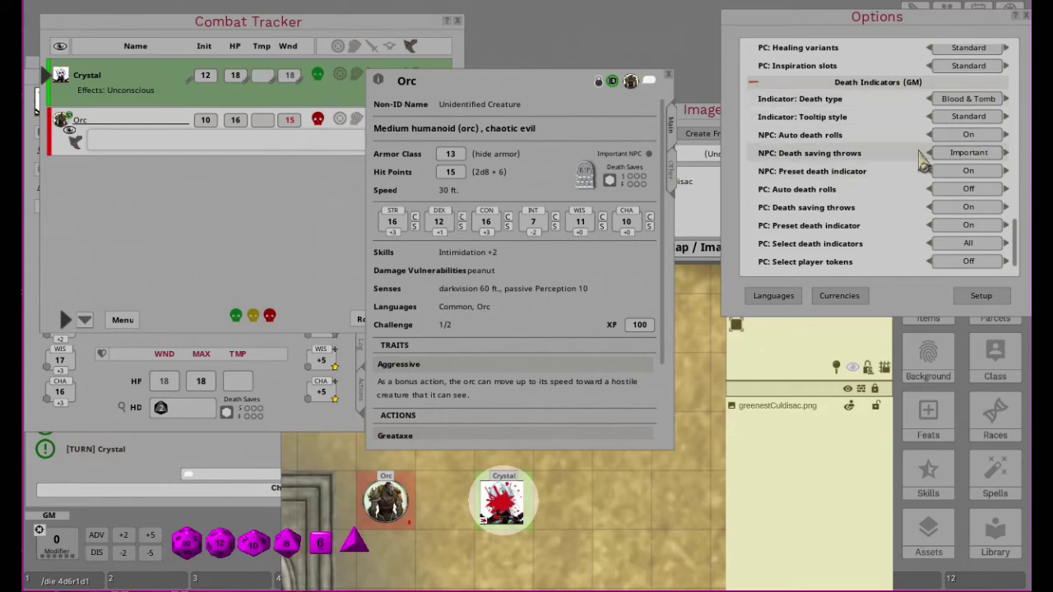
pyautogui.click(969, 154)
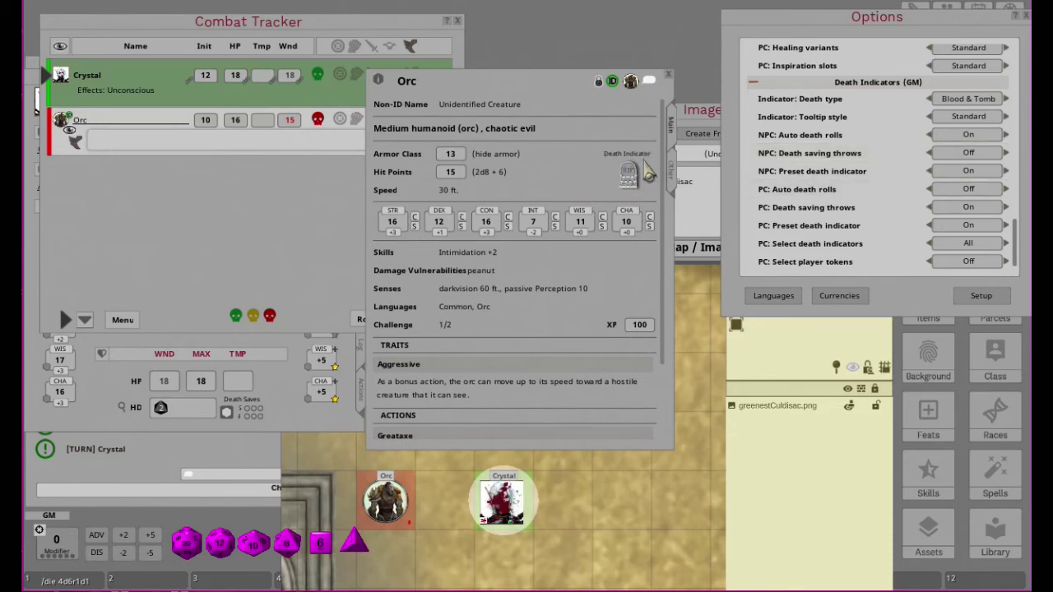
pyautogui.click(970, 158)
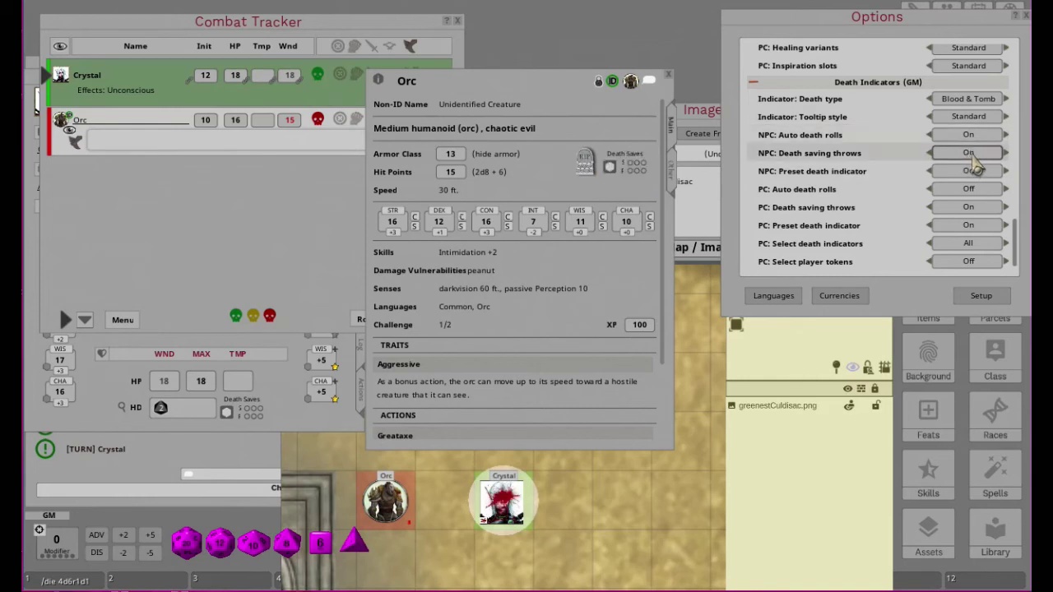
pyautogui.click(974, 167)
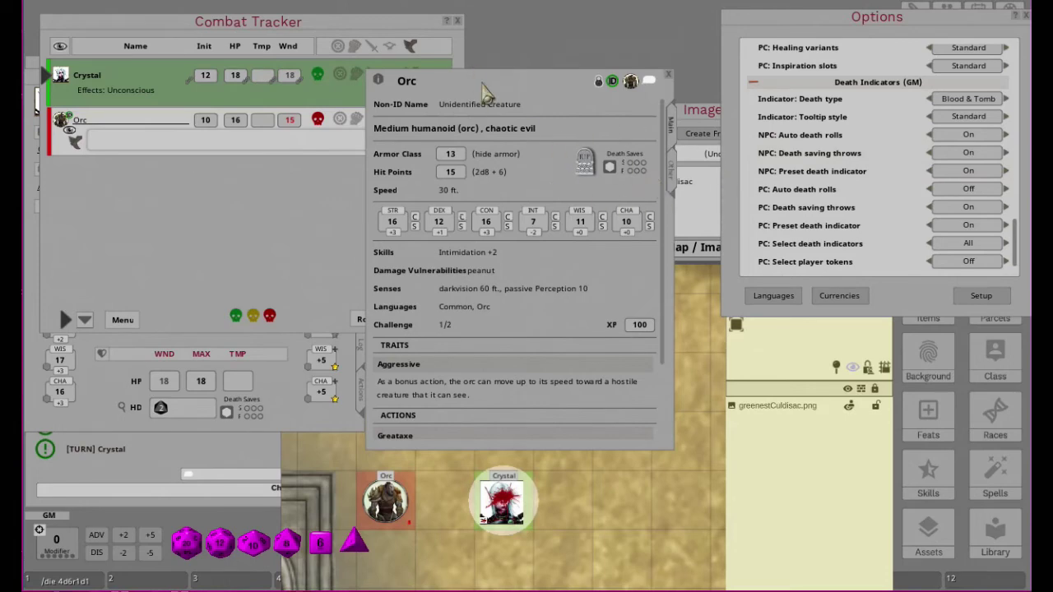
# Open the Assassin record from the NPC list, moving the Orc, Options and Assassin windows so the list stays accessible.
pyautogui.moveTo(504, 80)
pyautogui.mouseDown()
pyautogui.moveTo(489, 150)
pyautogui.moveTo(496, 237)
pyautogui.moveTo(508, 76)
pyautogui.moveTo(508, 174)
pyautogui.moveTo(504, 94)
pyautogui.mouseUp()
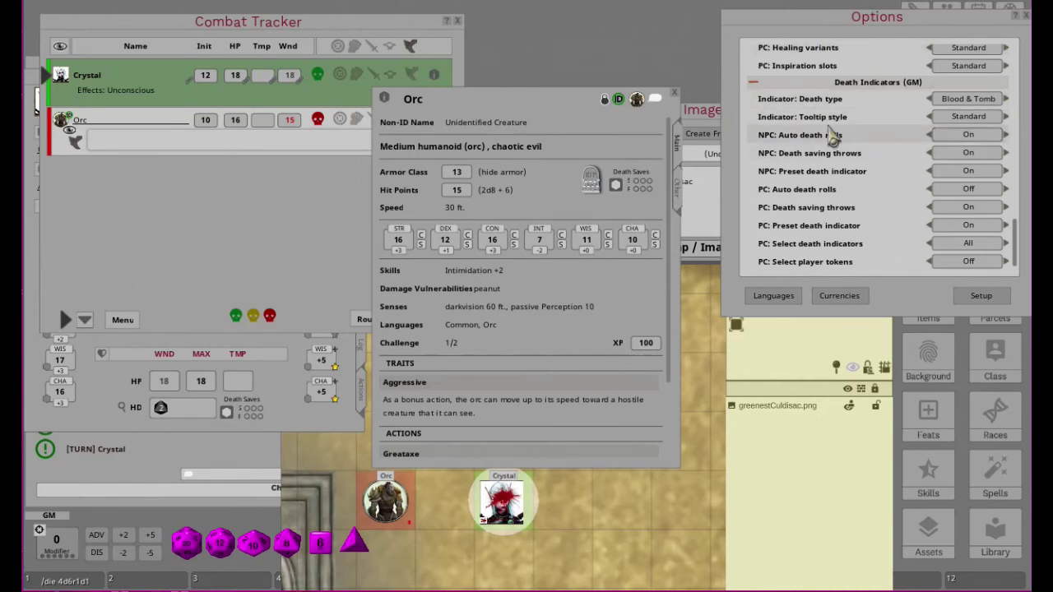
pyautogui.moveTo(925, 29); pyautogui.dragTo(766, 43)
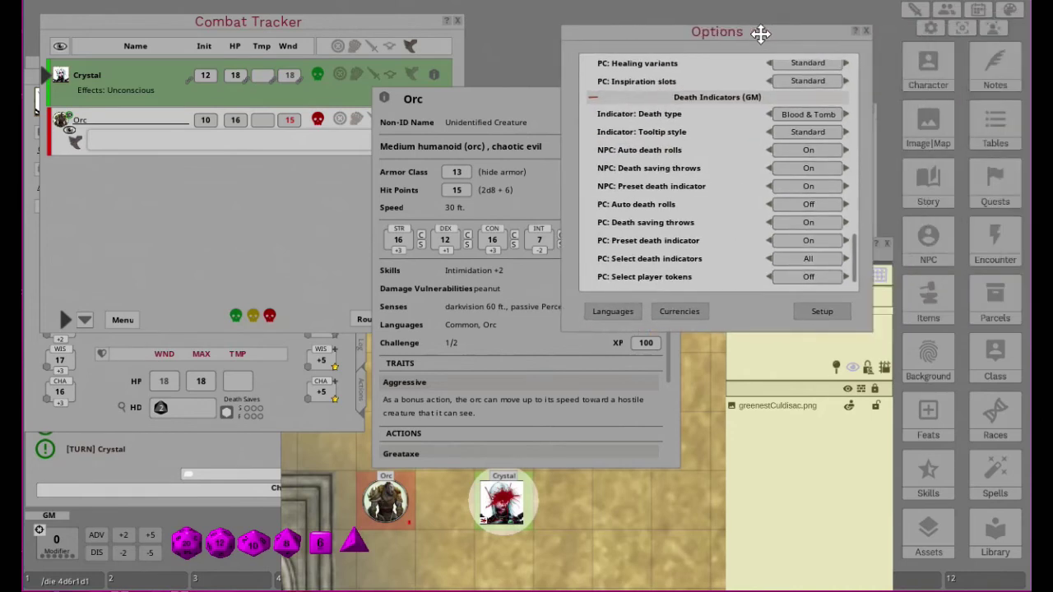
pyautogui.click(928, 243)
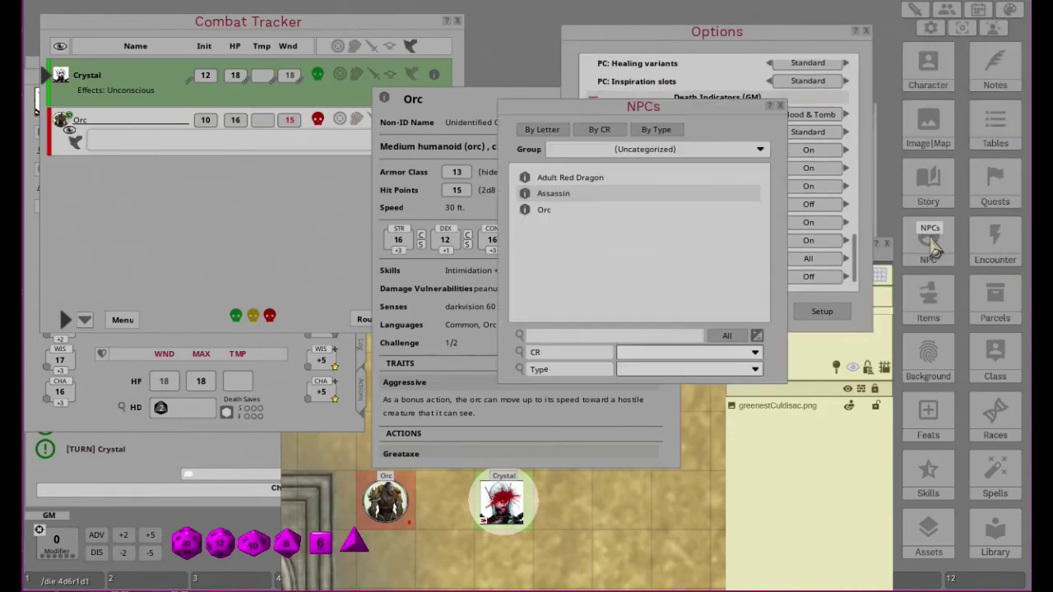
pyautogui.click(550, 195)
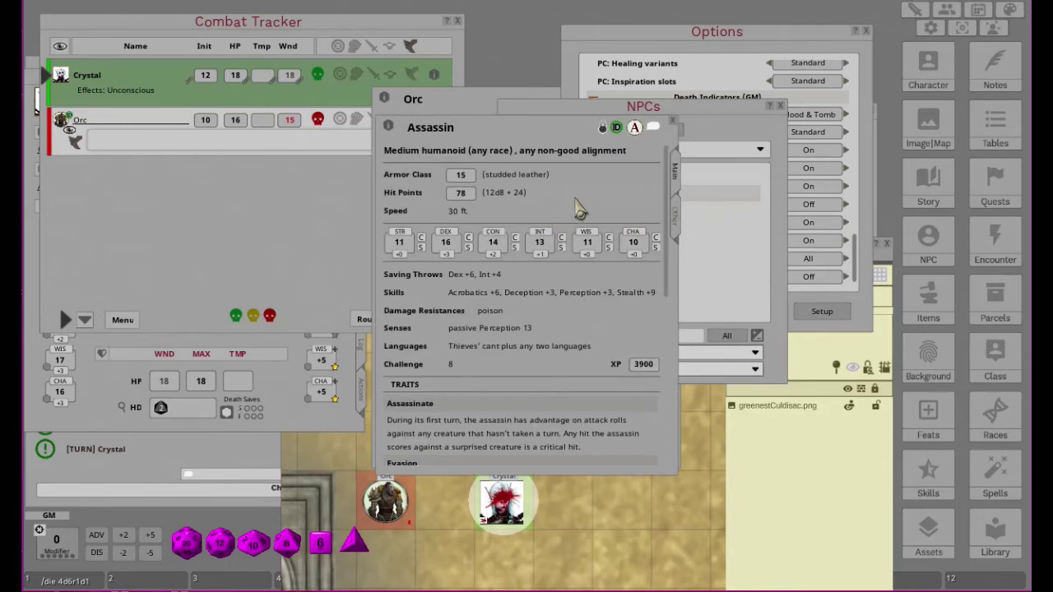
pyautogui.moveTo(385, 124); pyautogui.dragTo(578, 302)
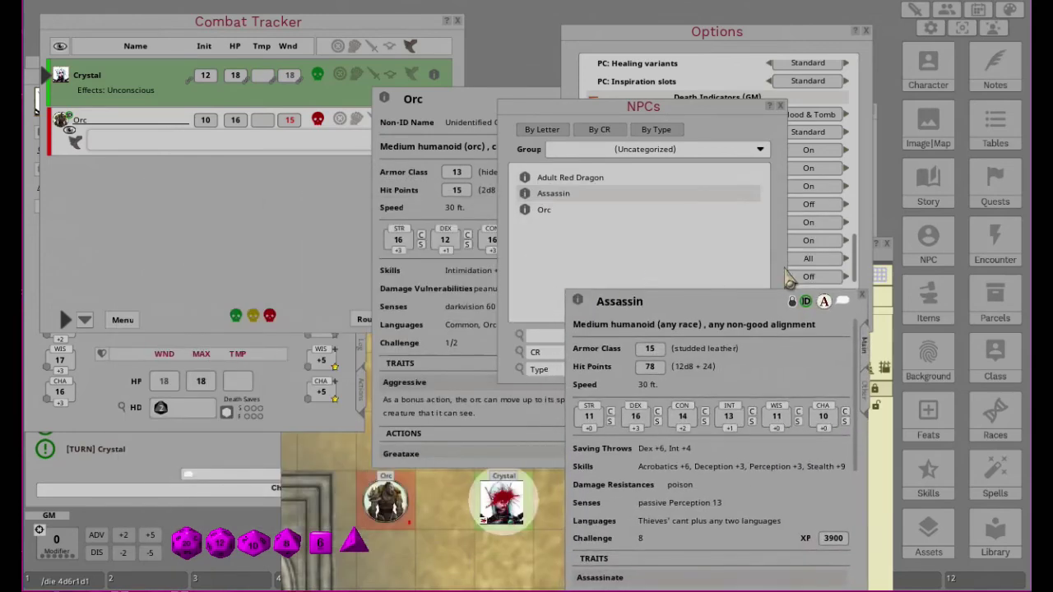
# Add the Assassin to the combat tracker and open its record from there, placing the record below the tracker's entries.
pyautogui.click(863, 296)
pyautogui.moveTo(525, 197); pyautogui.dragTo(223, 209)
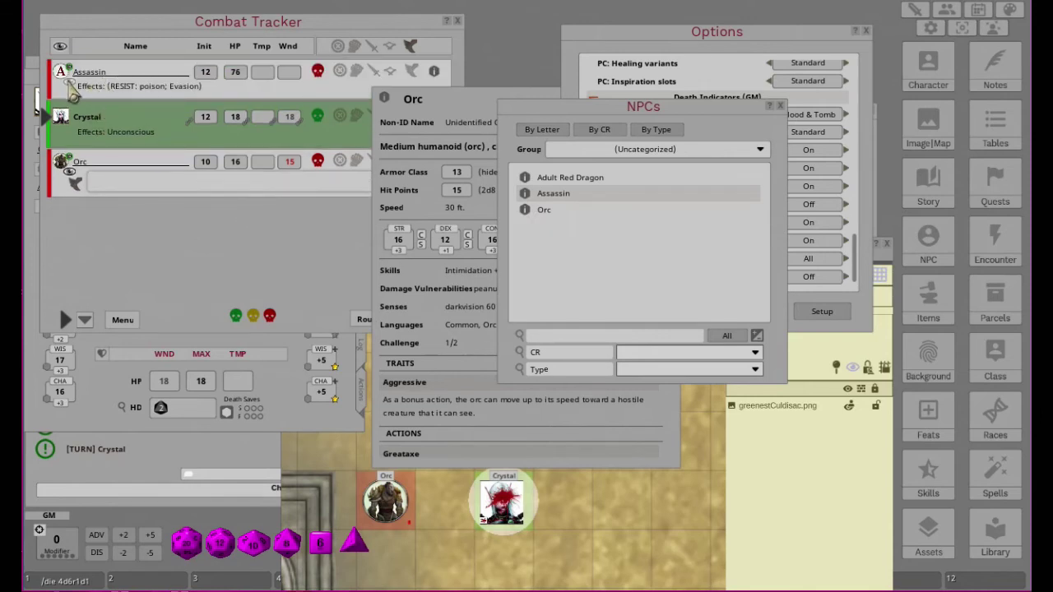
pyautogui.click(73, 93)
pyautogui.click(434, 72)
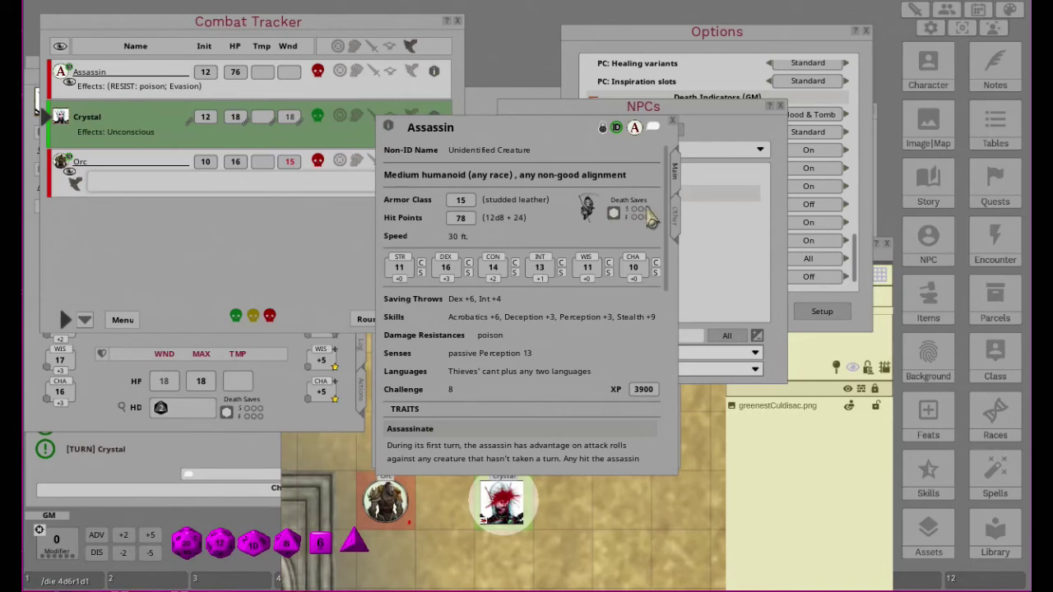
pyautogui.moveTo(570, 134); pyautogui.dragTo(397, 239)
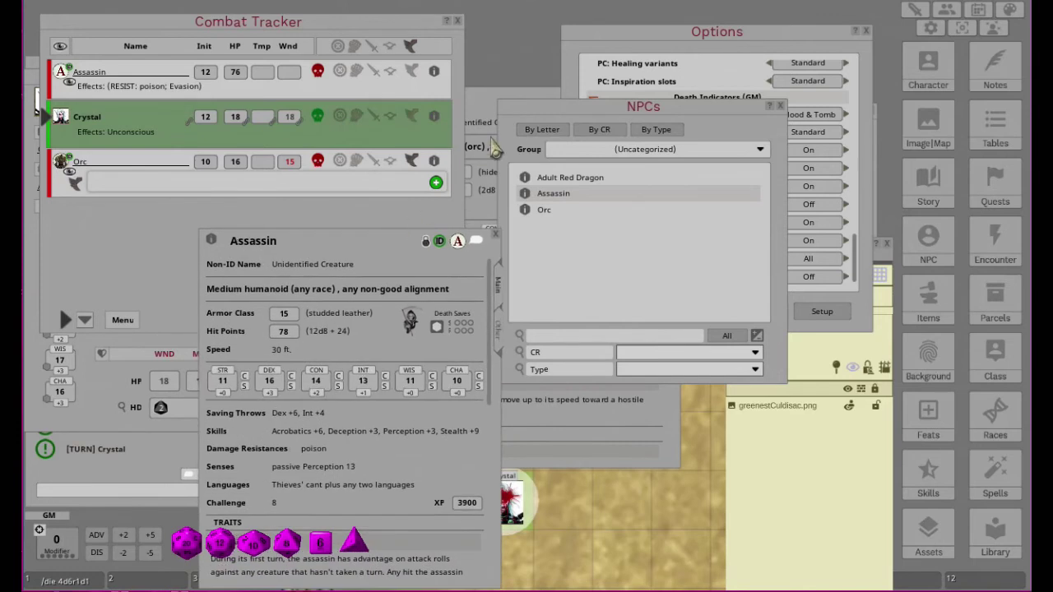
# Close the NPC list and set NPC: Death saving throws to Important, with the Orc and Assassin records arranged beside the options.
pyautogui.click(482, 95)
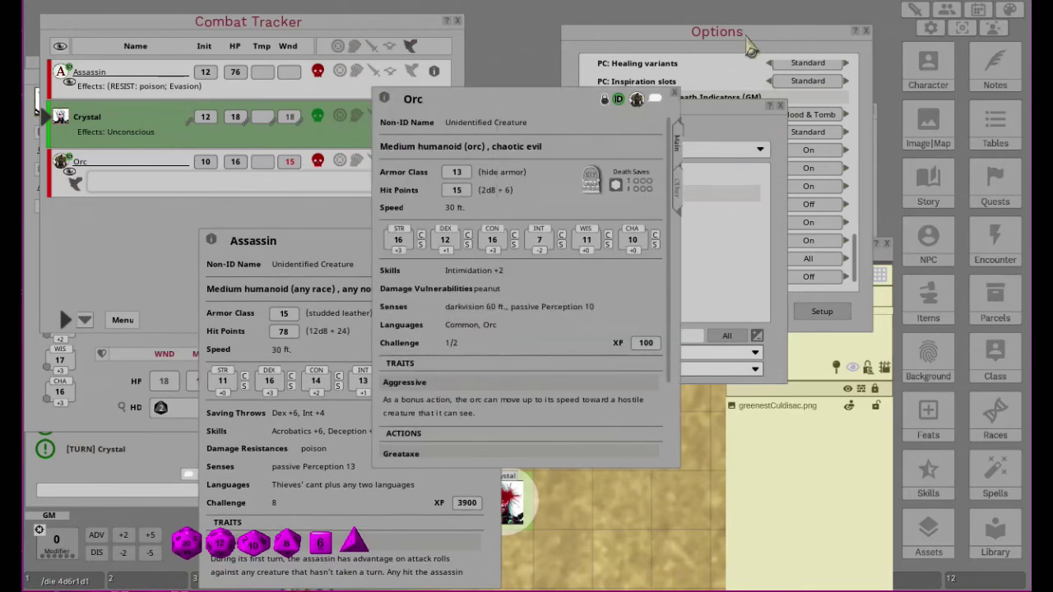
pyautogui.moveTo(729, 125); pyautogui.dragTo(899, 110)
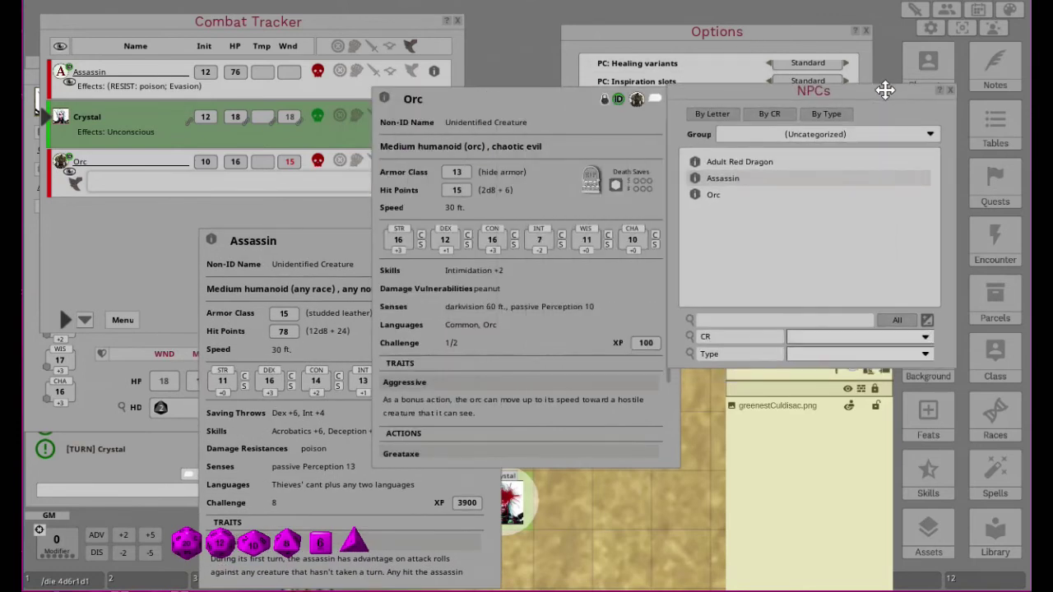
pyautogui.click(952, 90)
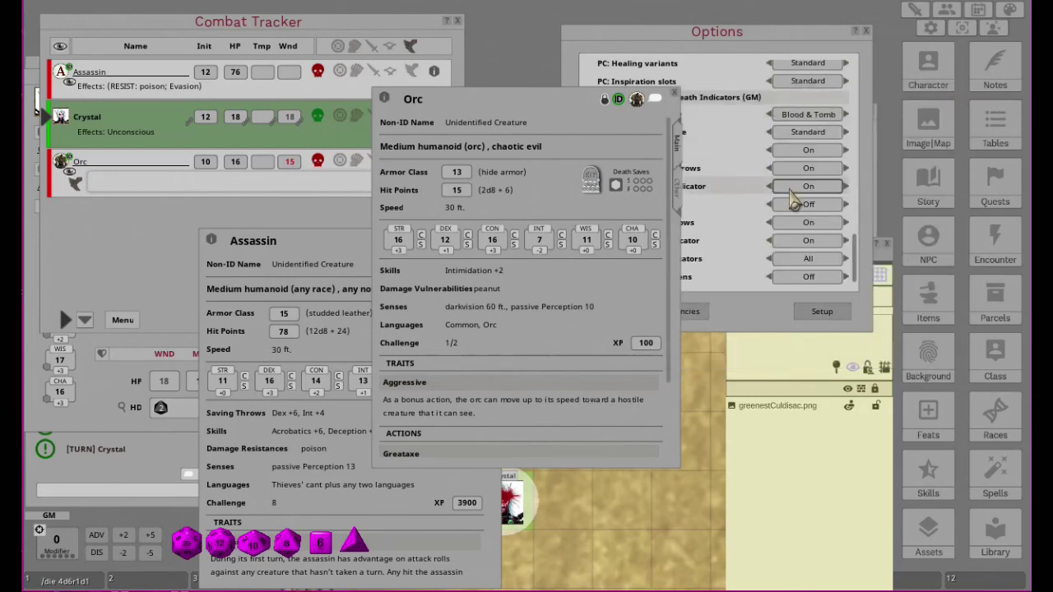
pyautogui.click(347, 241)
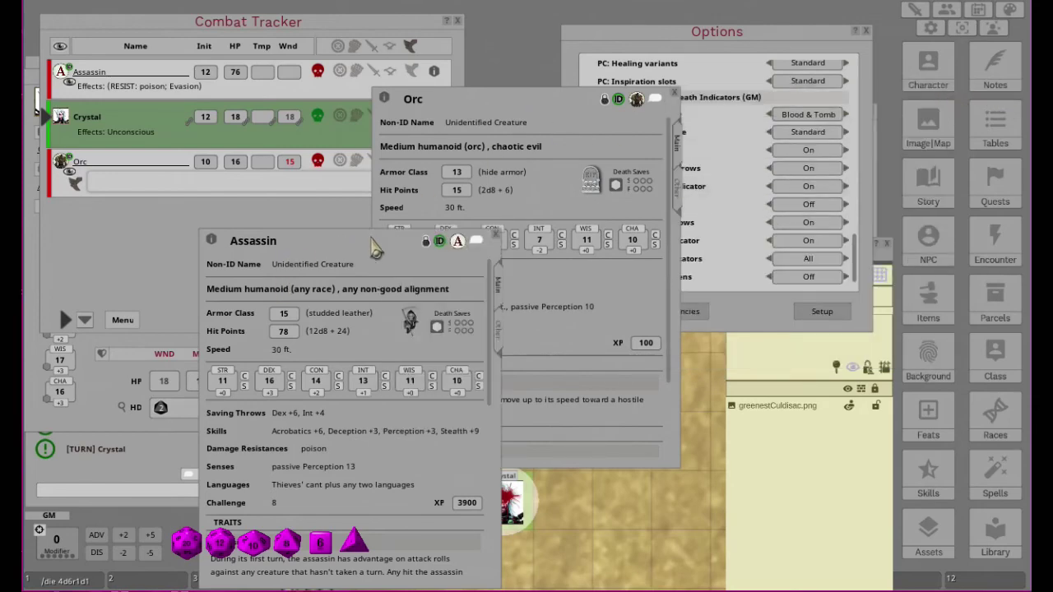
pyautogui.click(764, 47)
pyautogui.moveTo(763, 48); pyautogui.dragTo(887, 77)
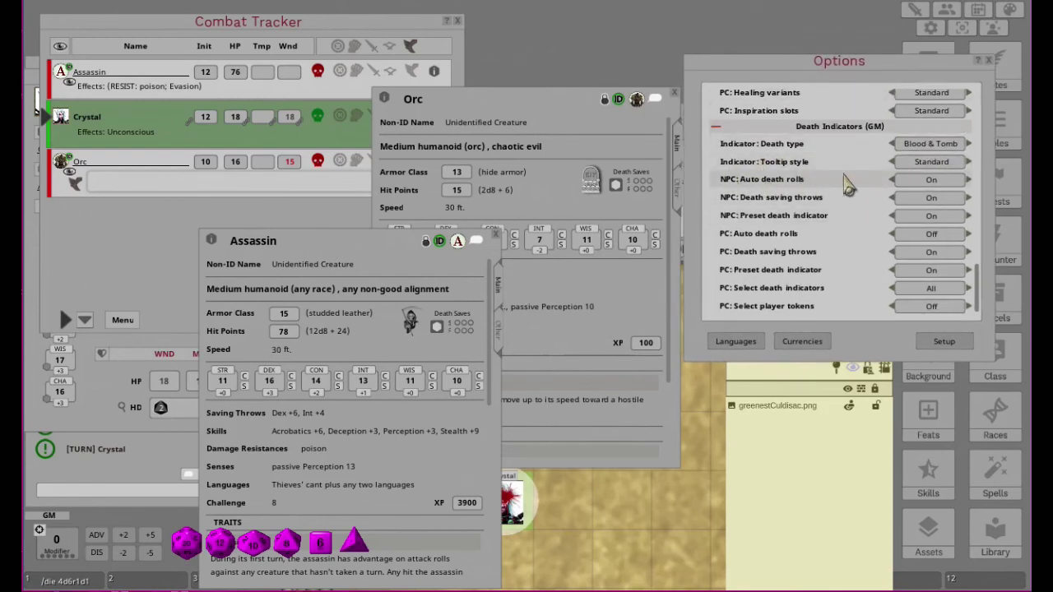
pyautogui.click(933, 200)
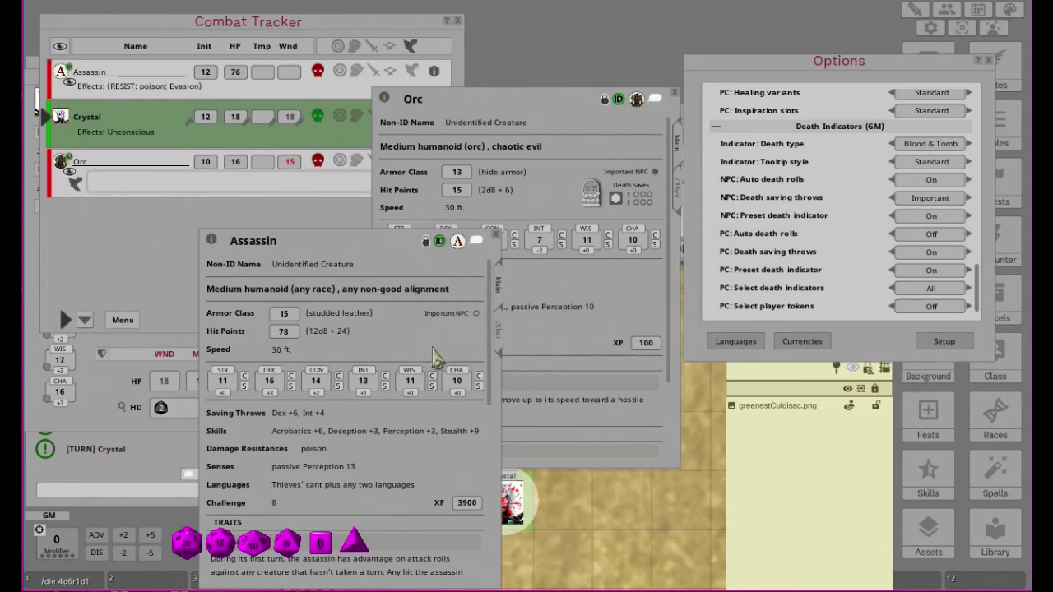
# Set the Orc's wounds to 16 and the Assassin's to 76, placing the Assassin's token on the map beside Crystal.
pyautogui.click(104, 251)
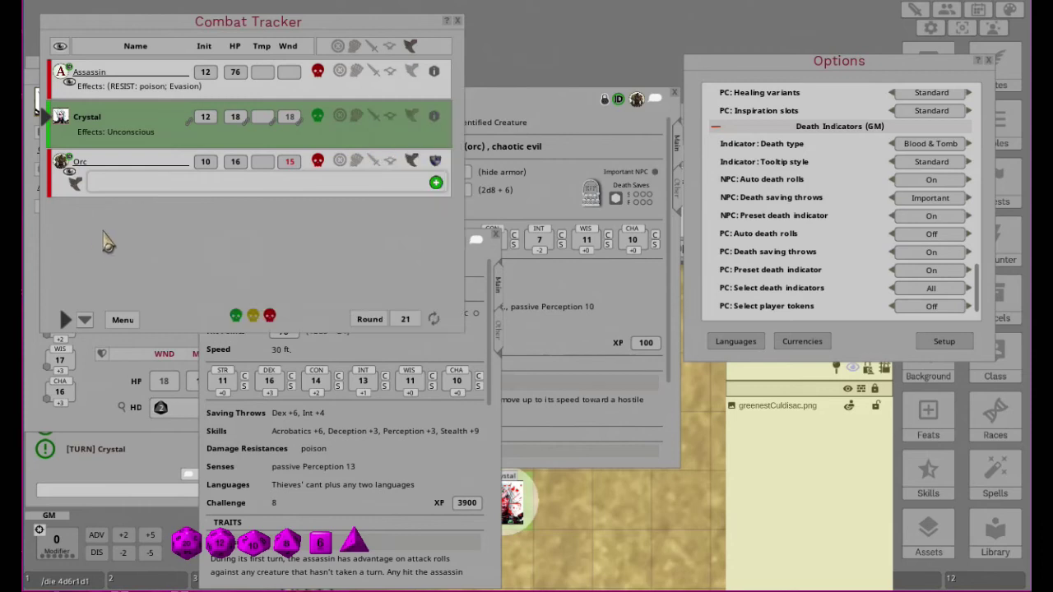
pyautogui.click(289, 163)
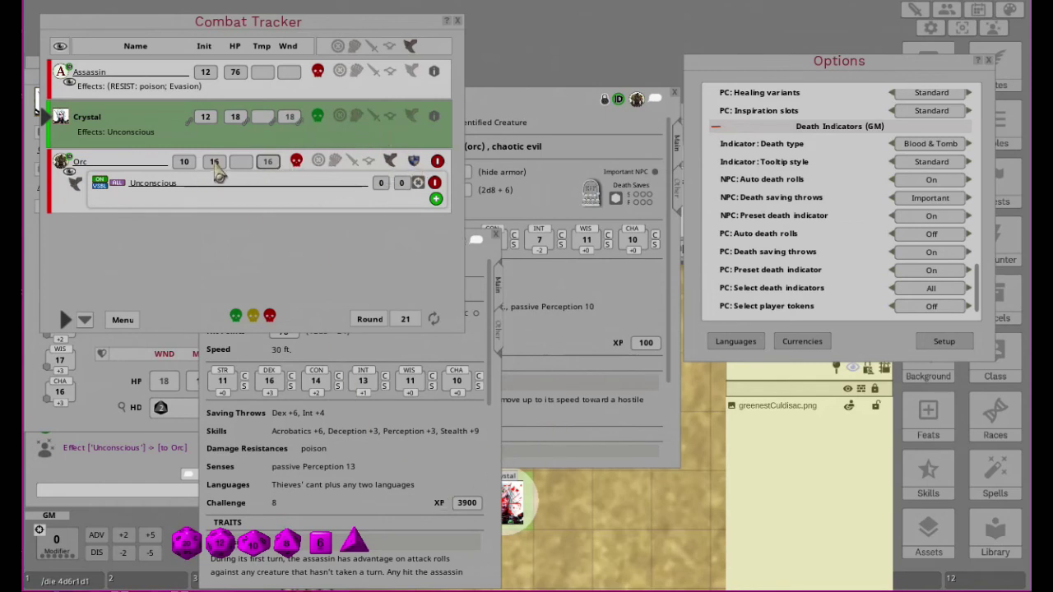
pyautogui.click(290, 73)
pyautogui.moveTo(61, 83); pyautogui.dragTo(623, 502)
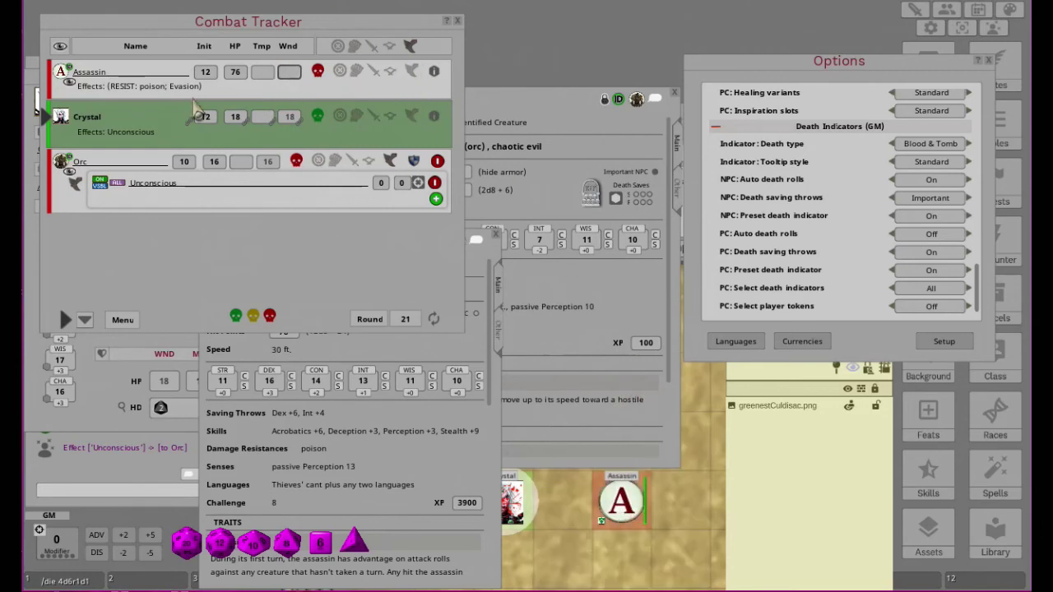
pyautogui.doubleClick(235, 78)
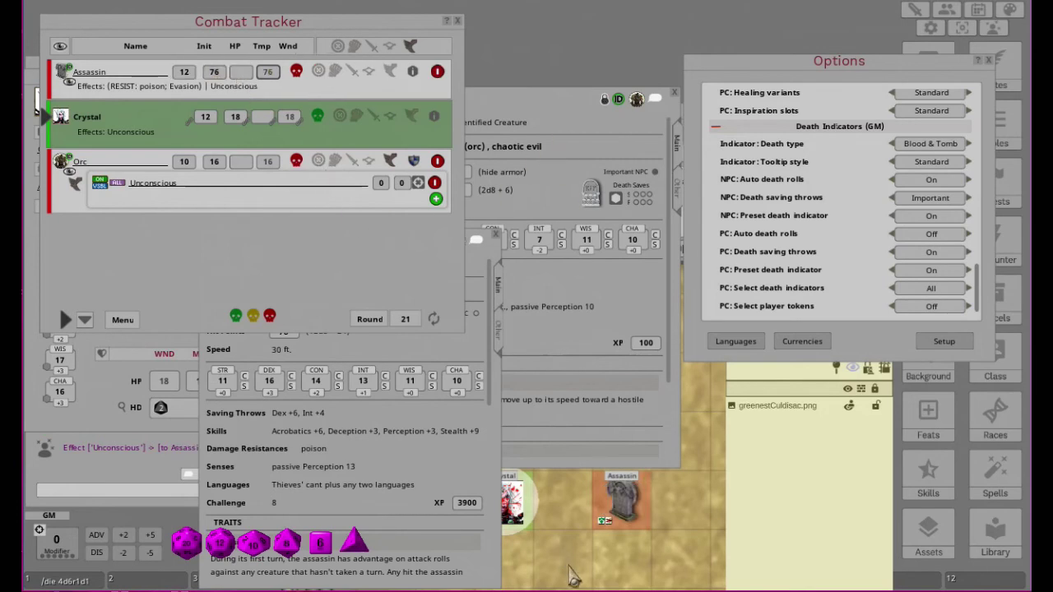
pyautogui.click(574, 566)
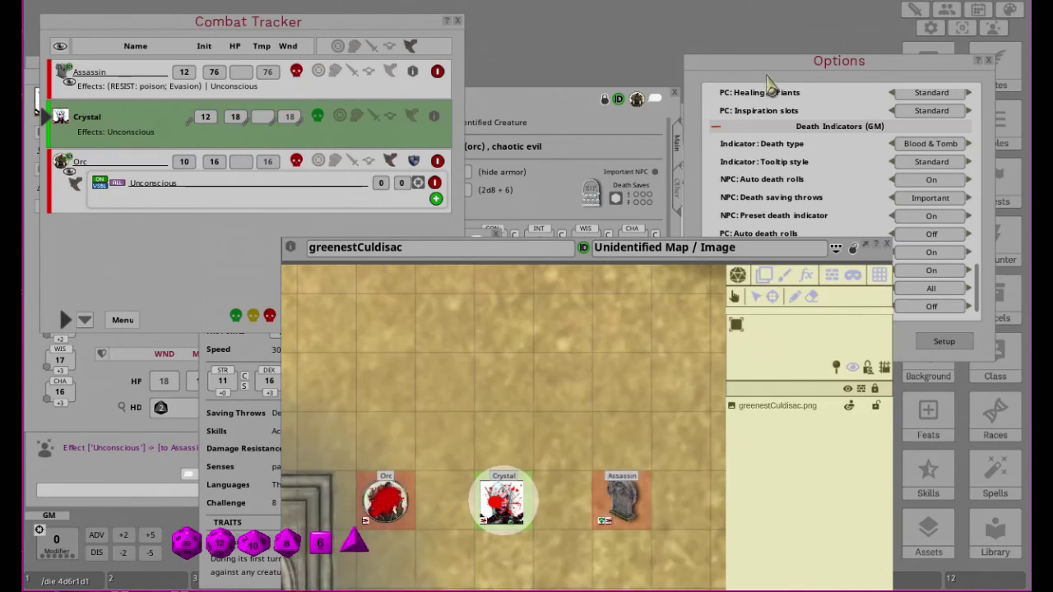
# Set the NPC: Preset death indicator option to Off with the Orc's record in view.
pyautogui.click(568, 112)
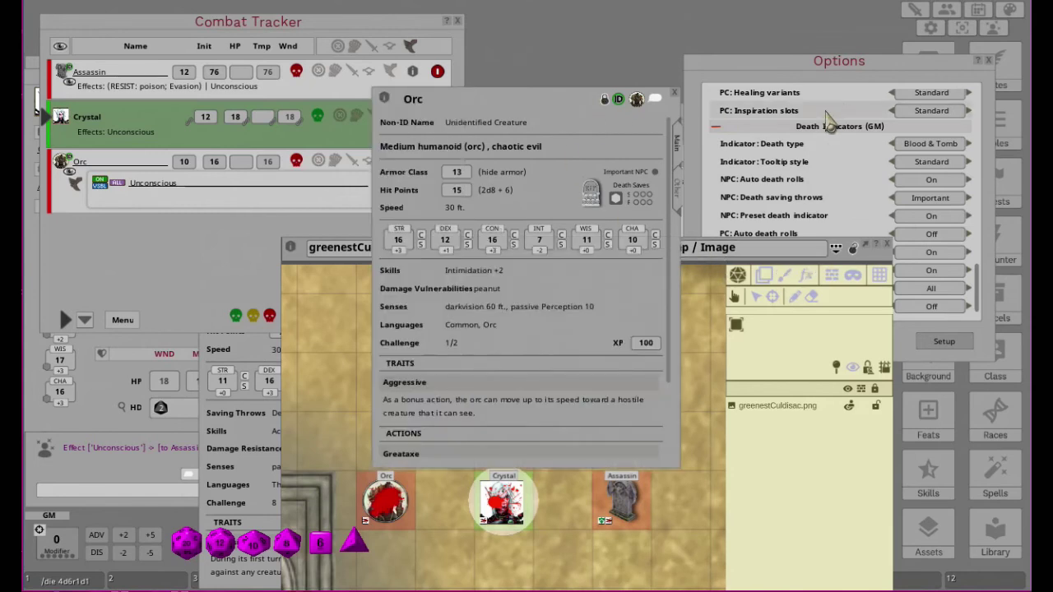
pyautogui.click(809, 89)
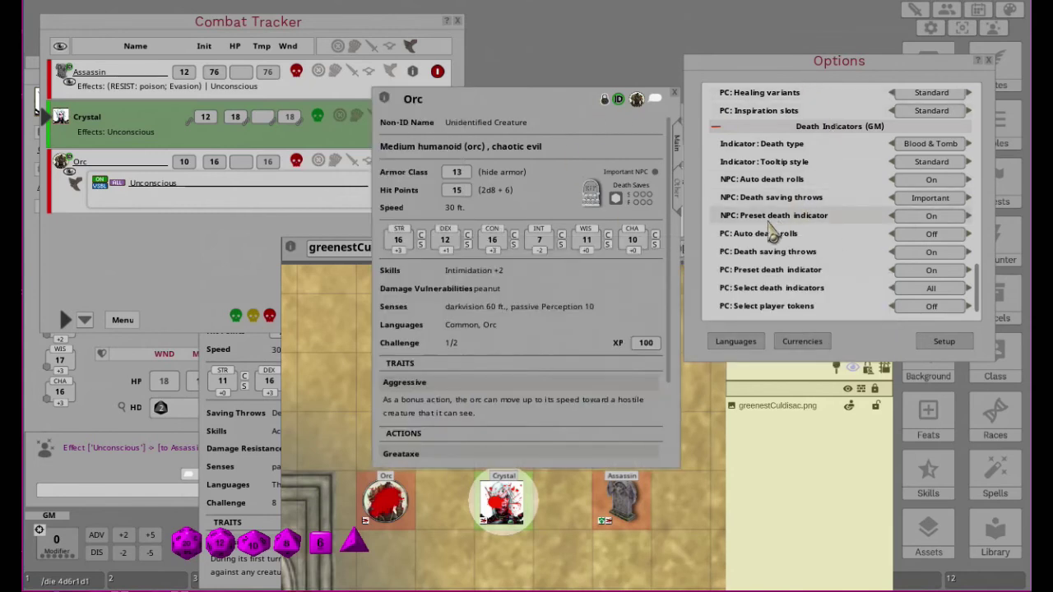
pyautogui.click(941, 219)
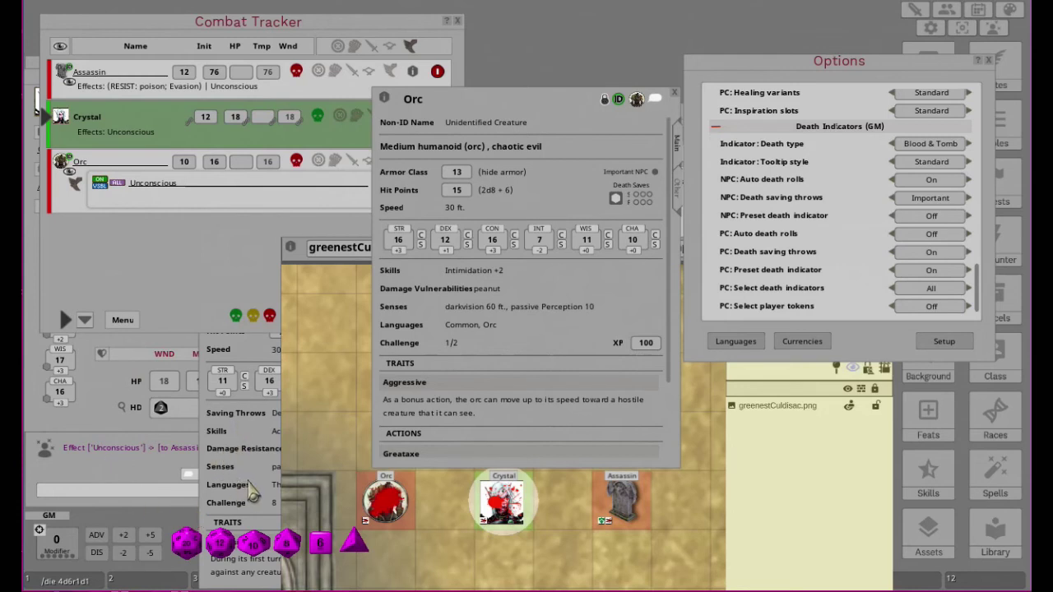
# Toggle the PC: Preset death indicator option and return it to On with Crystal's character sheet in view.
pyautogui.click(89, 421)
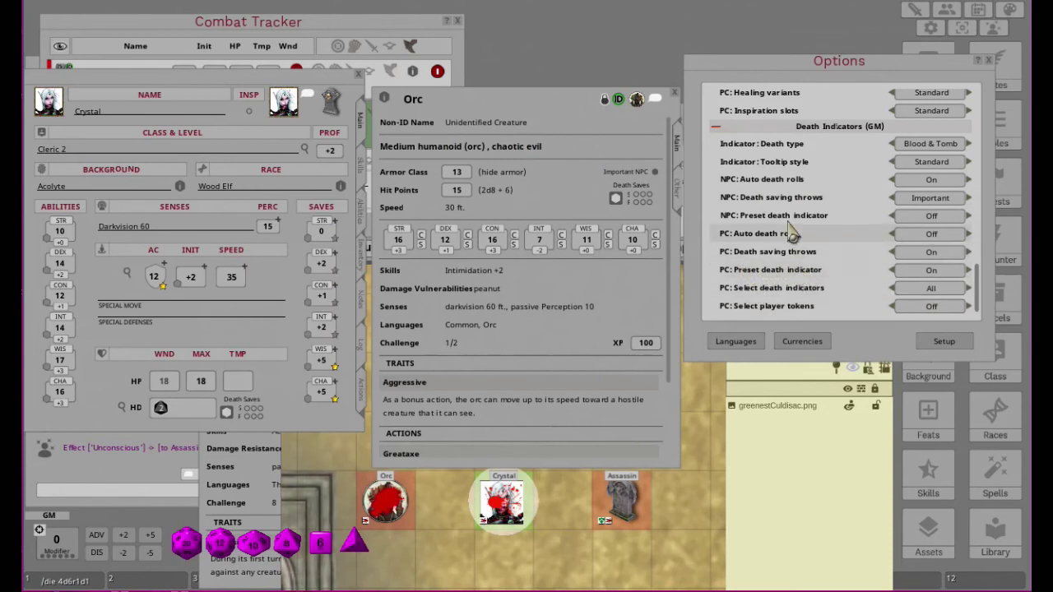
pyautogui.click(936, 277)
pyautogui.click(938, 282)
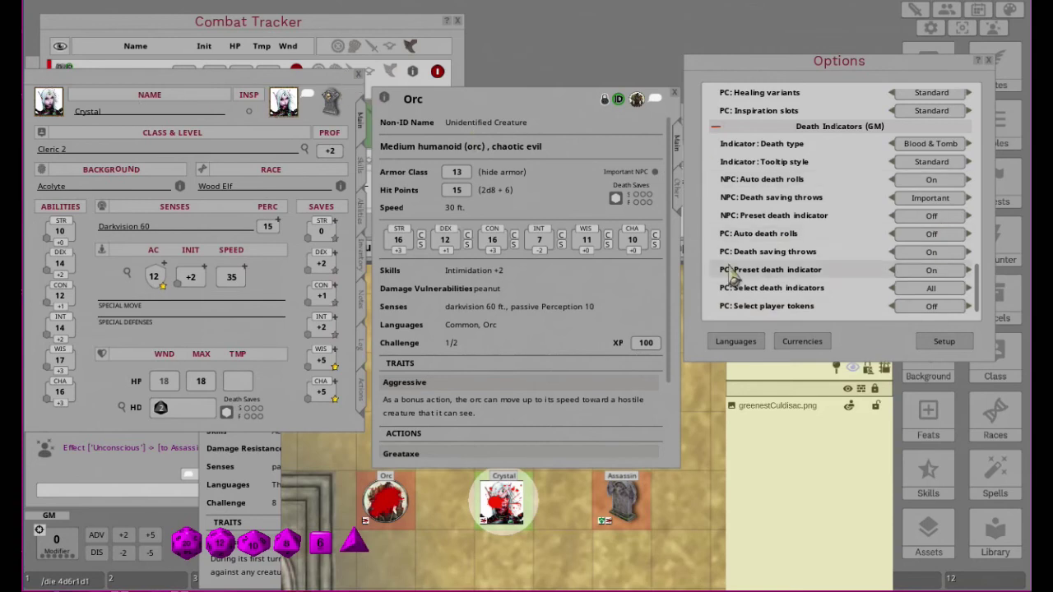
# Switch the PC: Select player tokens option to Configured and finally back to Off.
pyautogui.click(927, 309)
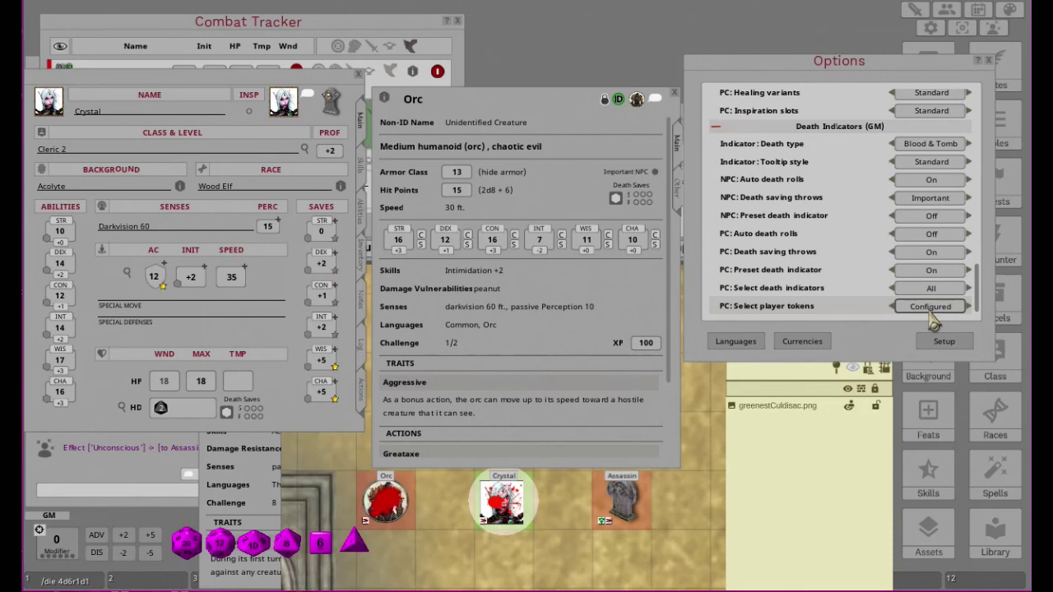
pyautogui.click(933, 309)
pyautogui.click(932, 320)
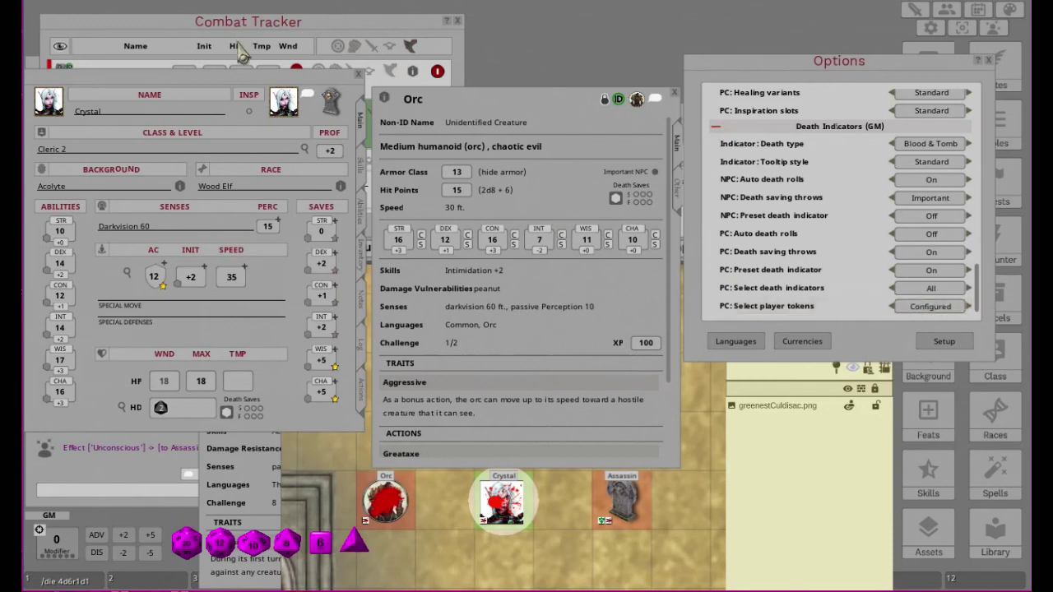
pyautogui.click(934, 310)
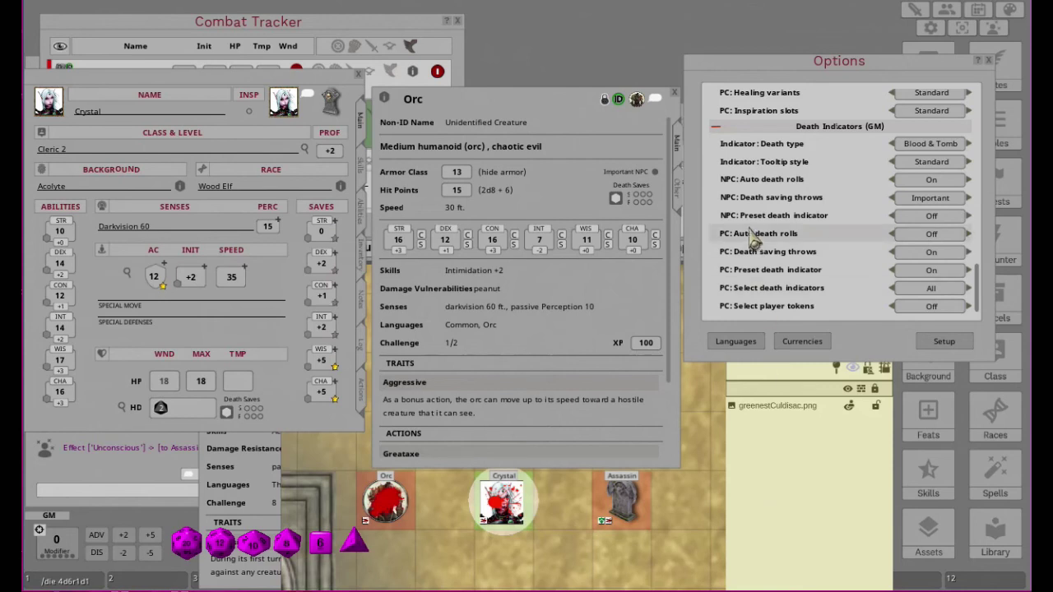
# Close Crystal's sheet and the Orc's record, and rearrange the Options, map and combat tracker windows so the tracker is accessible.
pyautogui.moveTo(797, 74); pyautogui.dragTo(801, 38)
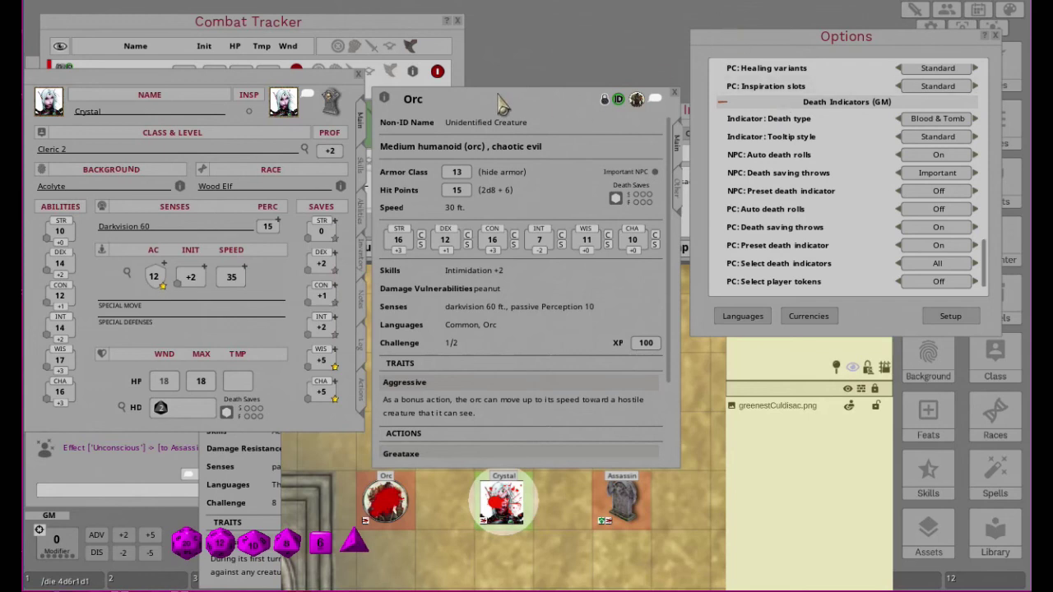
pyautogui.click(358, 74)
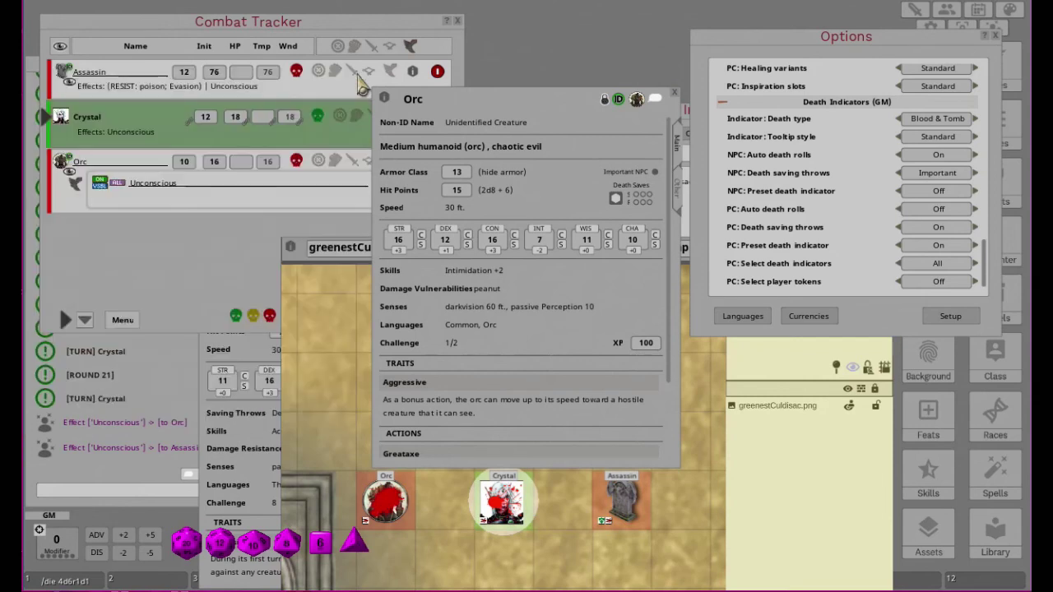
pyautogui.click(675, 94)
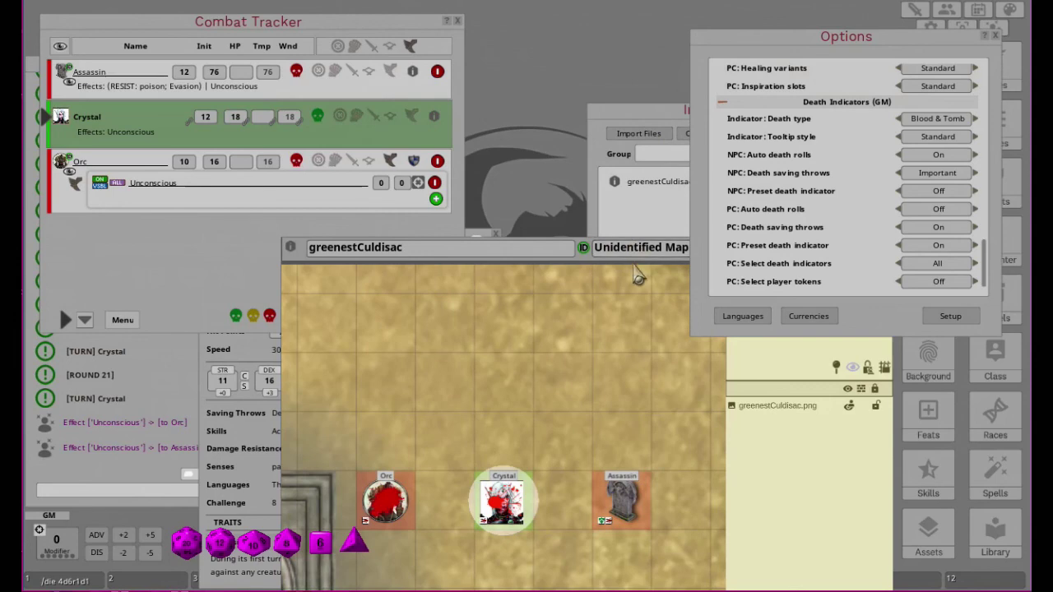
pyautogui.click(587, 252)
pyautogui.moveTo(587, 252); pyautogui.dragTo(529, 41)
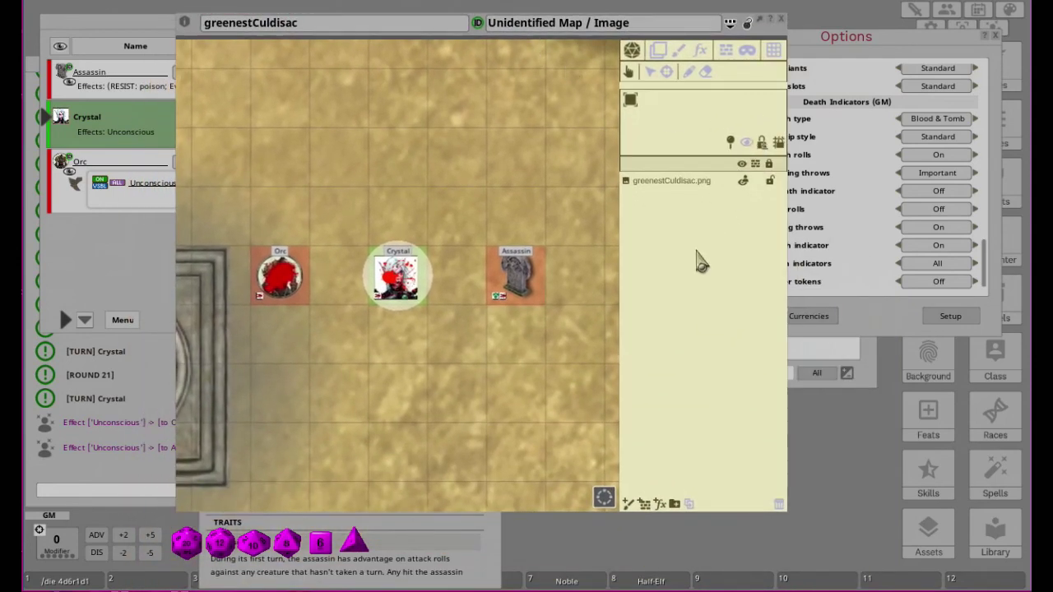
pyautogui.click(115, 248)
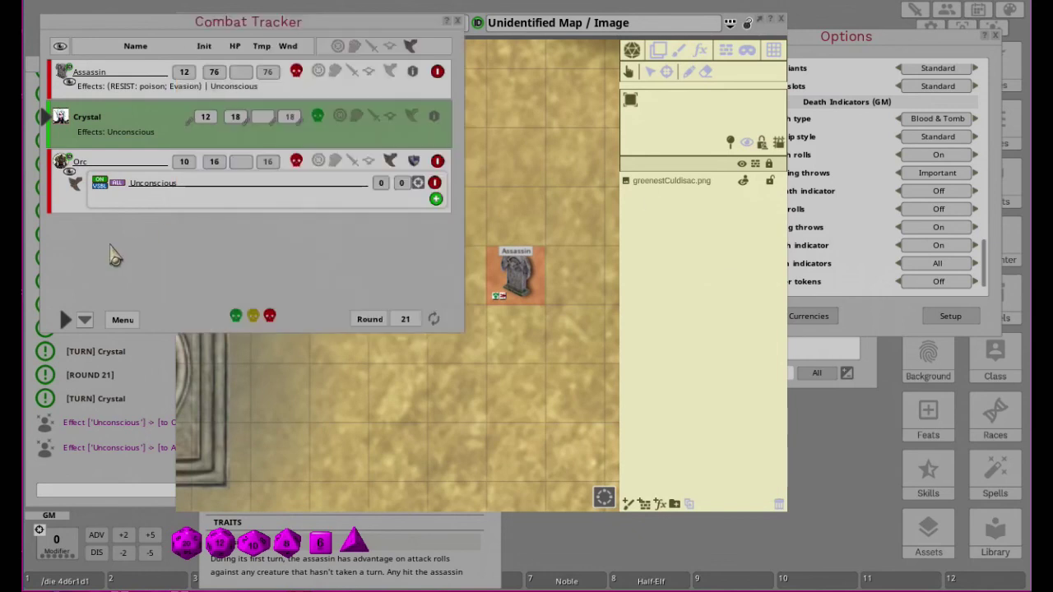
# Remove the Orc's Unconscious effect and clear the wounds of the Assassin, Orc and Crystal in the combat tracker.
pyautogui.click(434, 183)
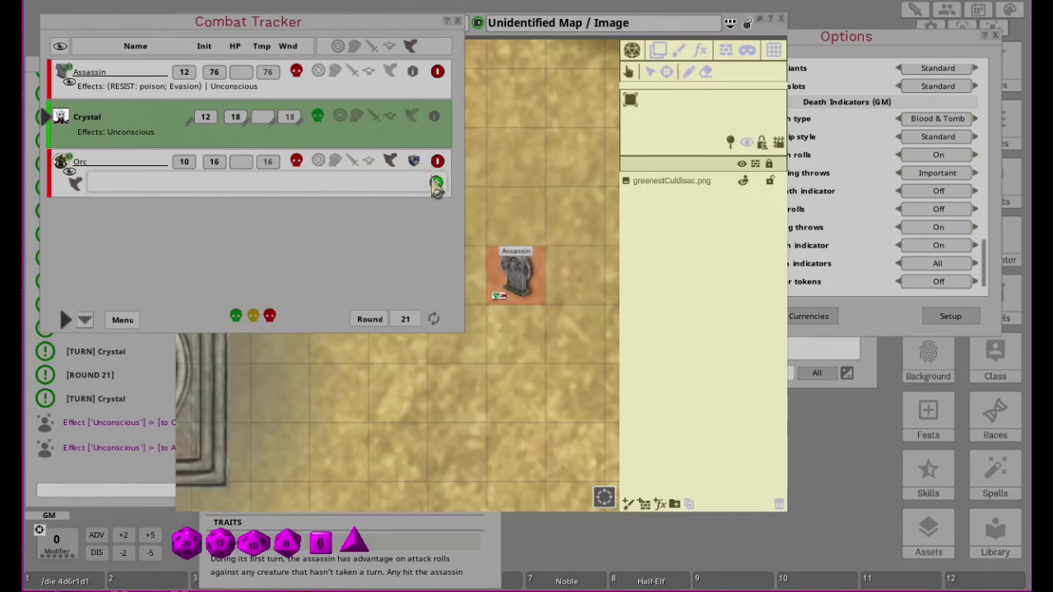
pyautogui.click(392, 162)
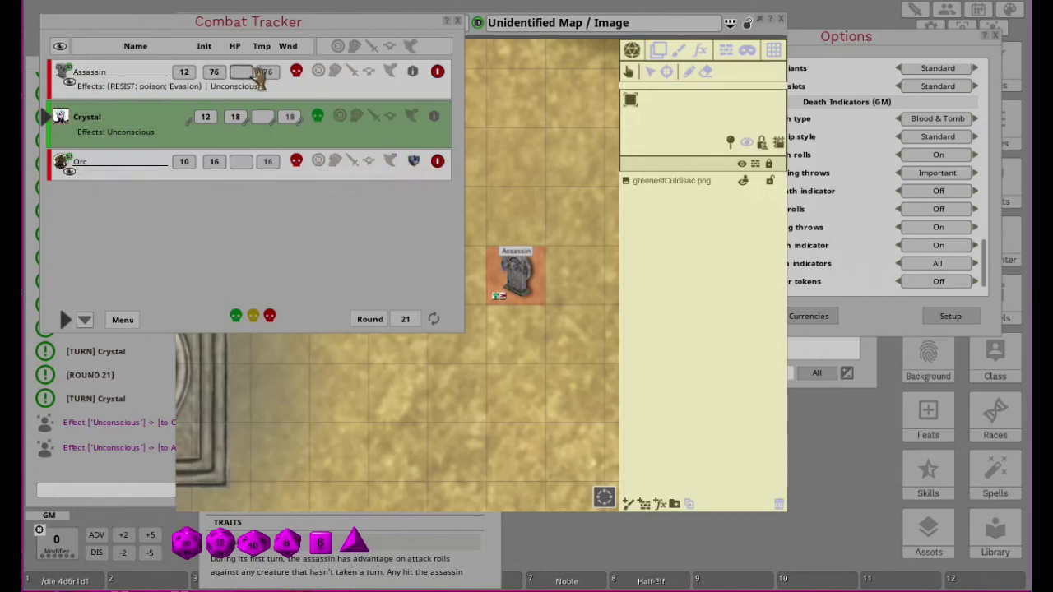
pyautogui.press('Delete')
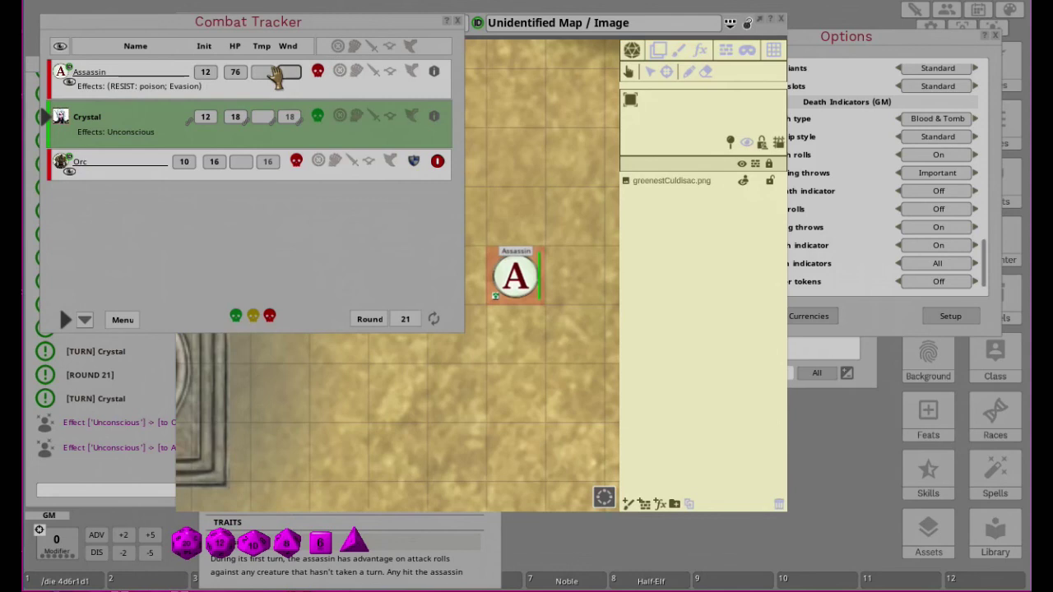
pyautogui.click(269, 163)
pyautogui.press('Delete')
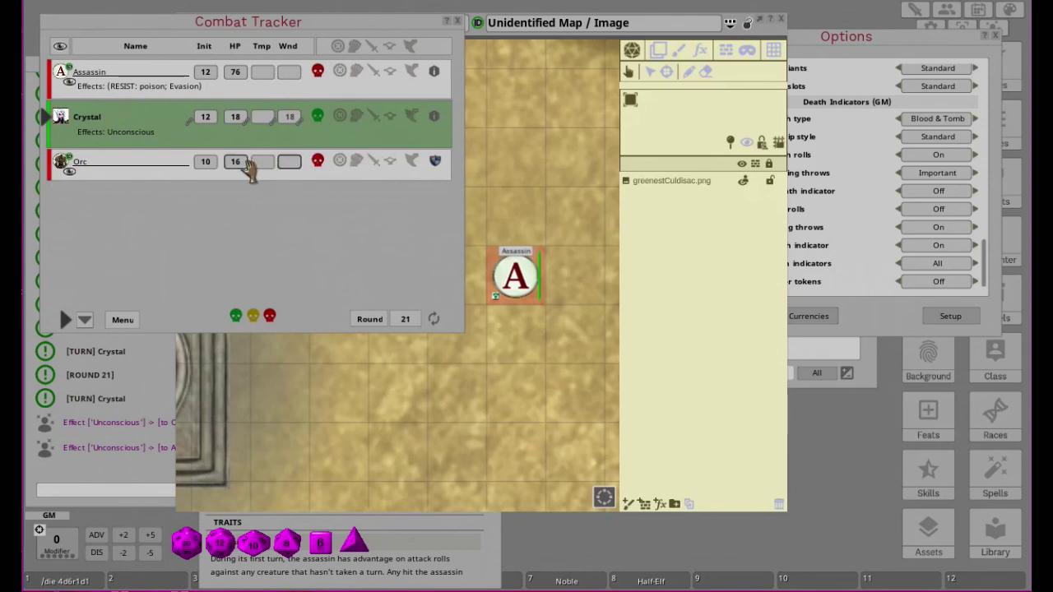
pyautogui.click(290, 117)
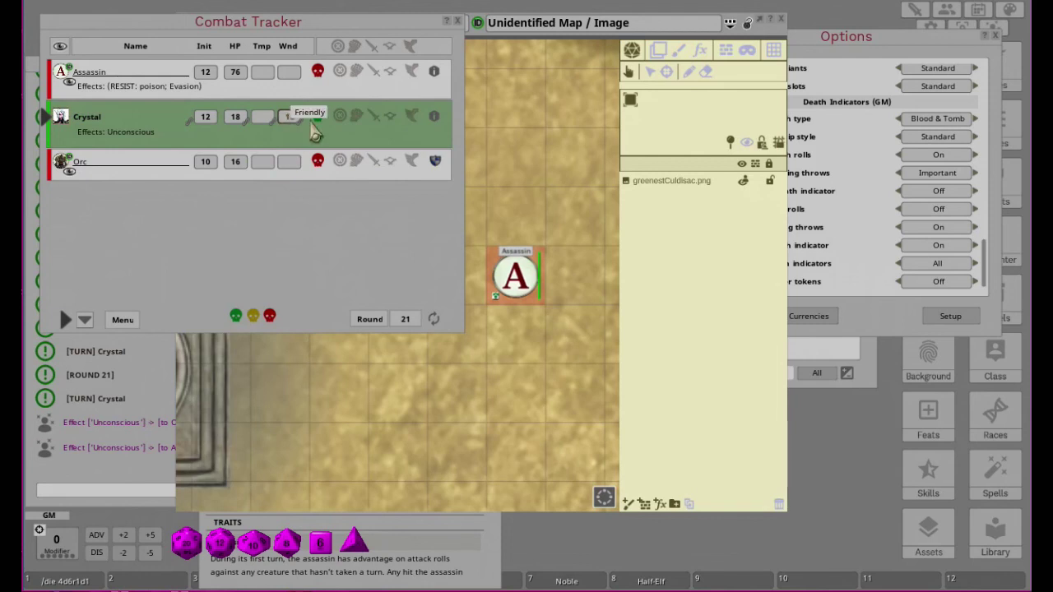
pyautogui.press('Delete')
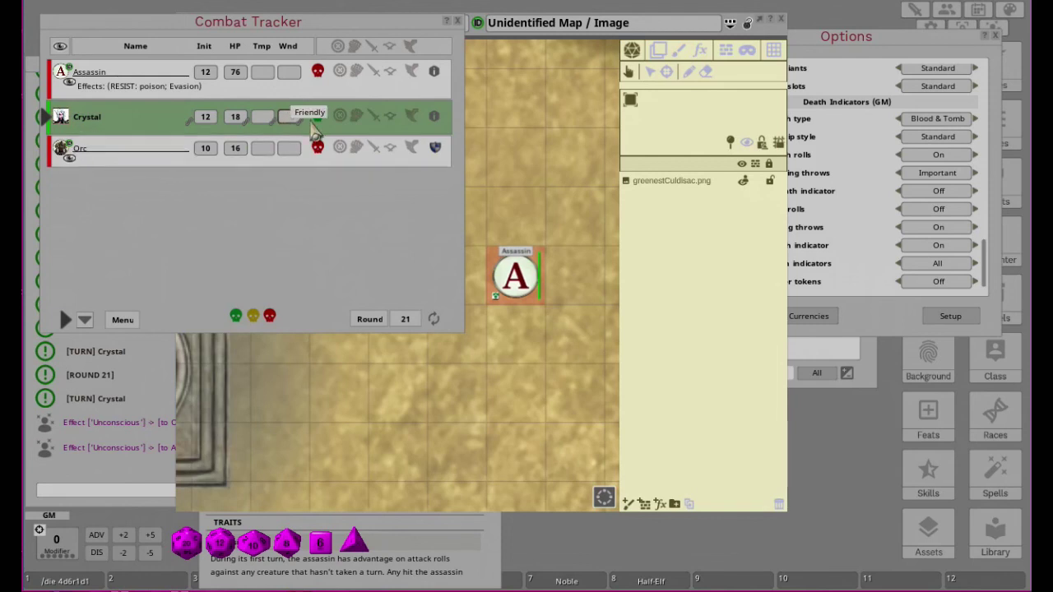
# Move the greenestCuldisac map clear of the combat tracker so both the tracker entries and the three tokens are in view.
pyautogui.click(548, 58)
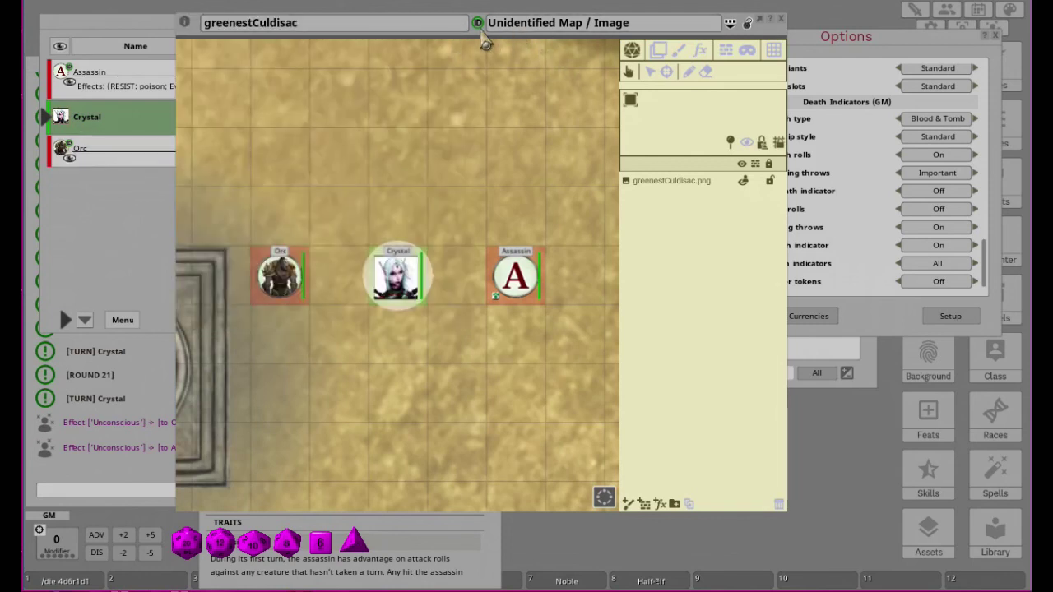
pyautogui.moveTo(483, 47); pyautogui.dragTo(697, 303)
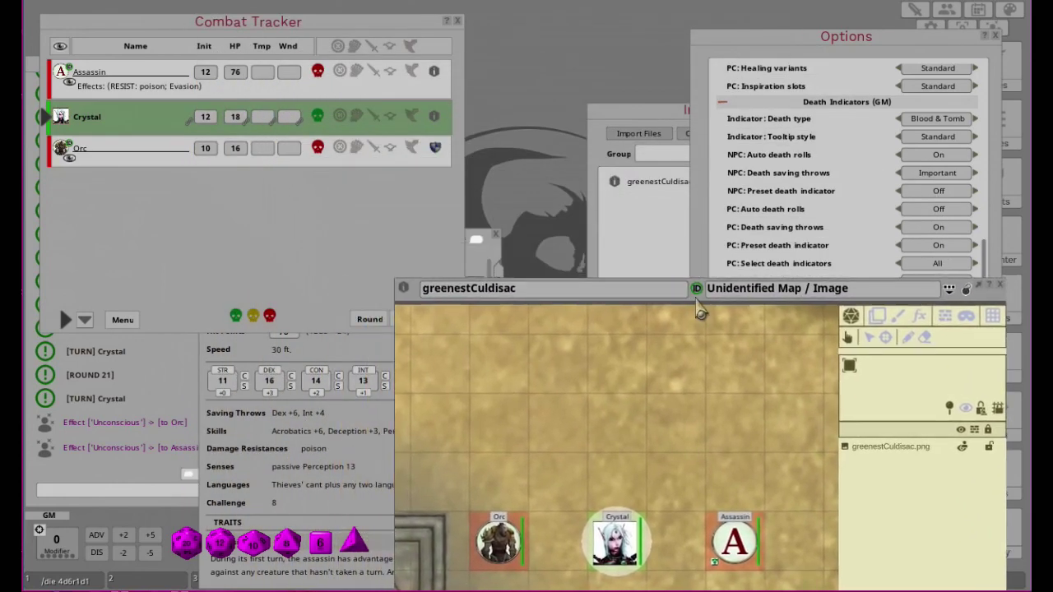